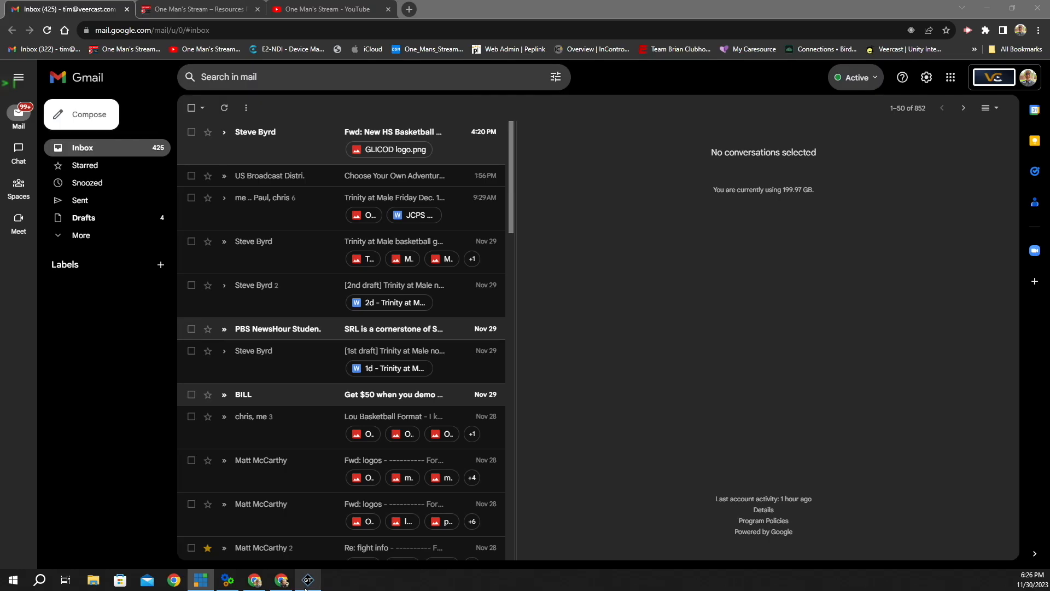
- Bring up the penalty kicks graphic in GT Designer and scroll the layers to the VG1–VG5, HG1–HG5, VR and HR dots
left_click(308, 580)
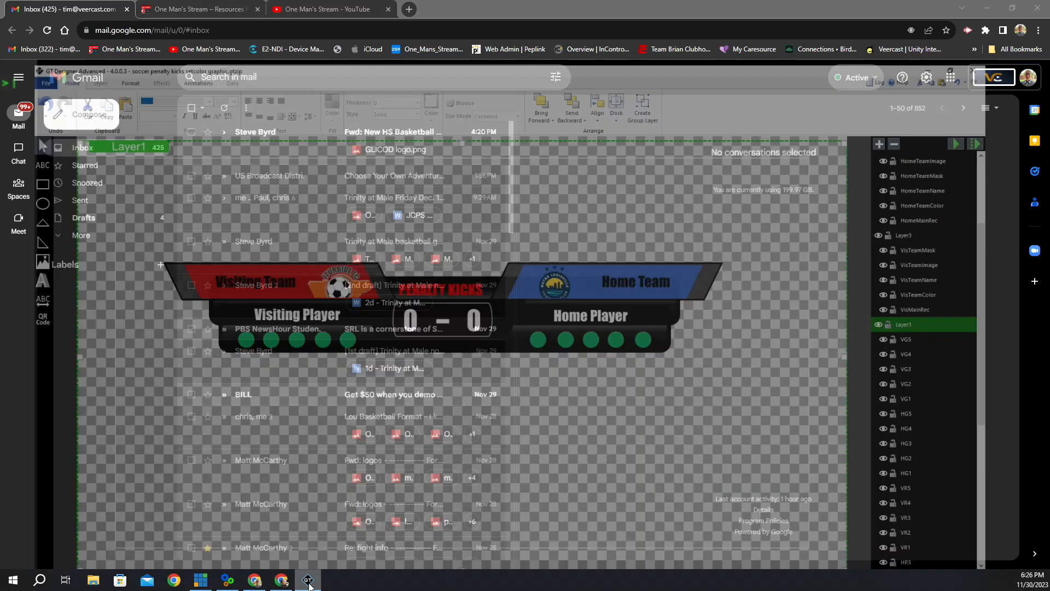
scroll(977, 301, "down", 2)
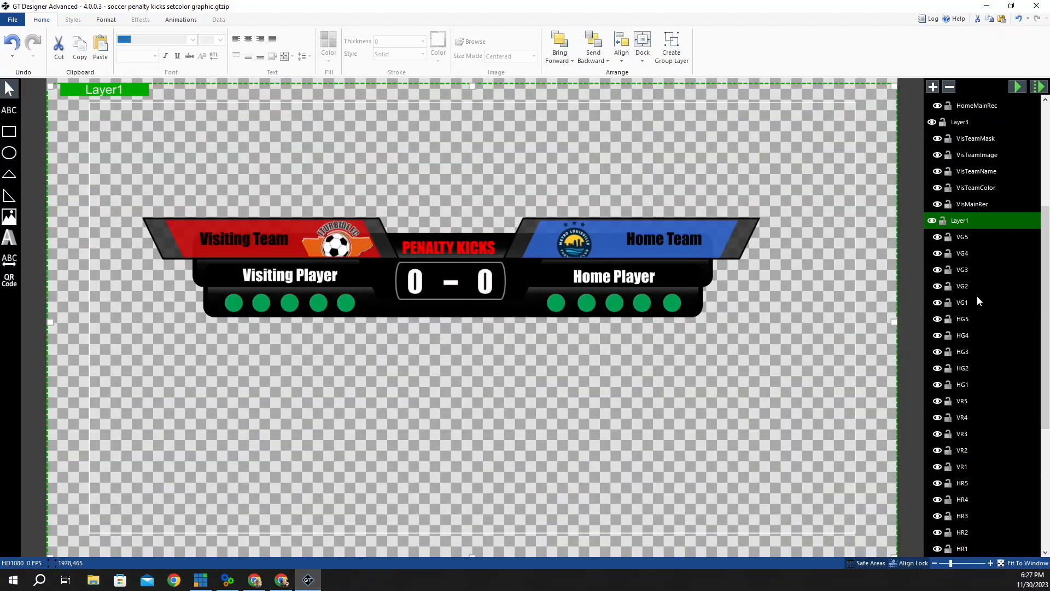
scroll(962, 227, "down", 6)
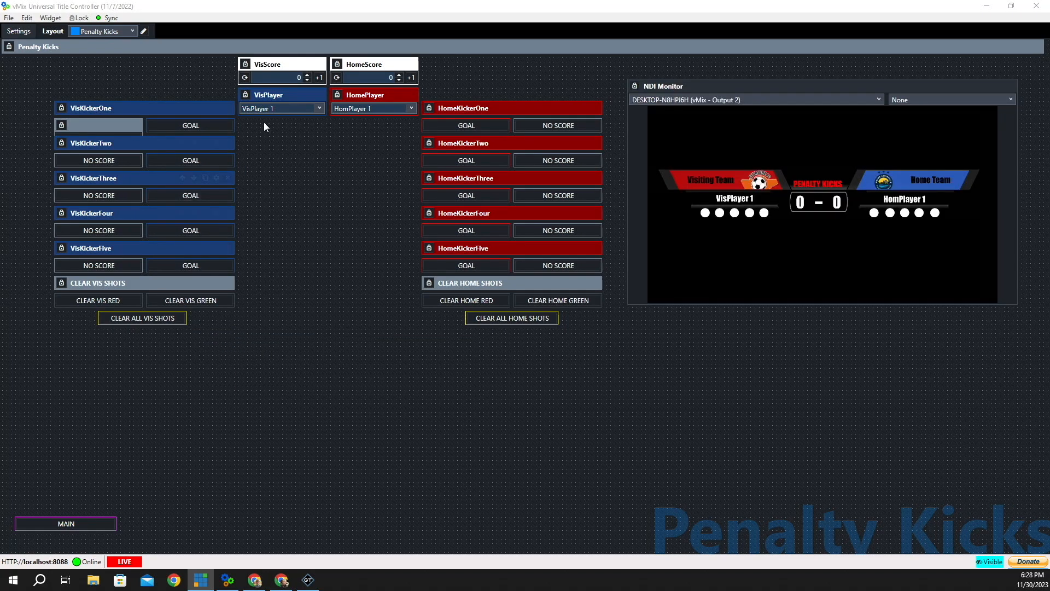
- Run the visiting kicks: goals for kickers 1, 2 and 5, misses for 3 and 4
left_click(188, 129)
left_click(187, 163)
left_click(125, 200)
left_click(109, 230)
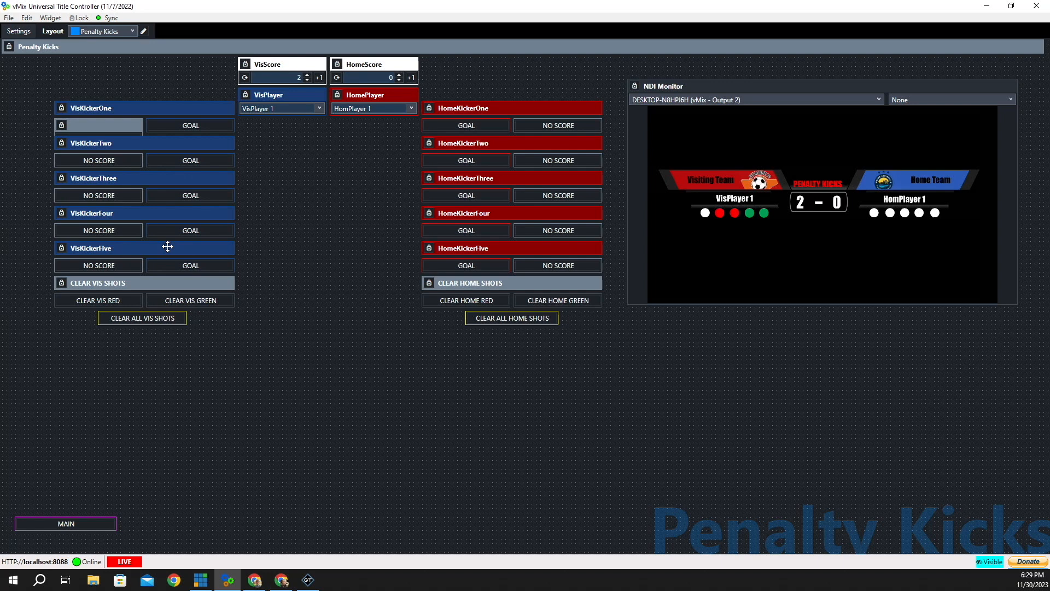
left_click(189, 267)
- Run the home kicks (goals 1–2, misses 3–5) for 3–2, then clear both teams' shot dots
left_click(466, 125)
left_click(466, 160)
left_click(558, 195)
left_click(558, 231)
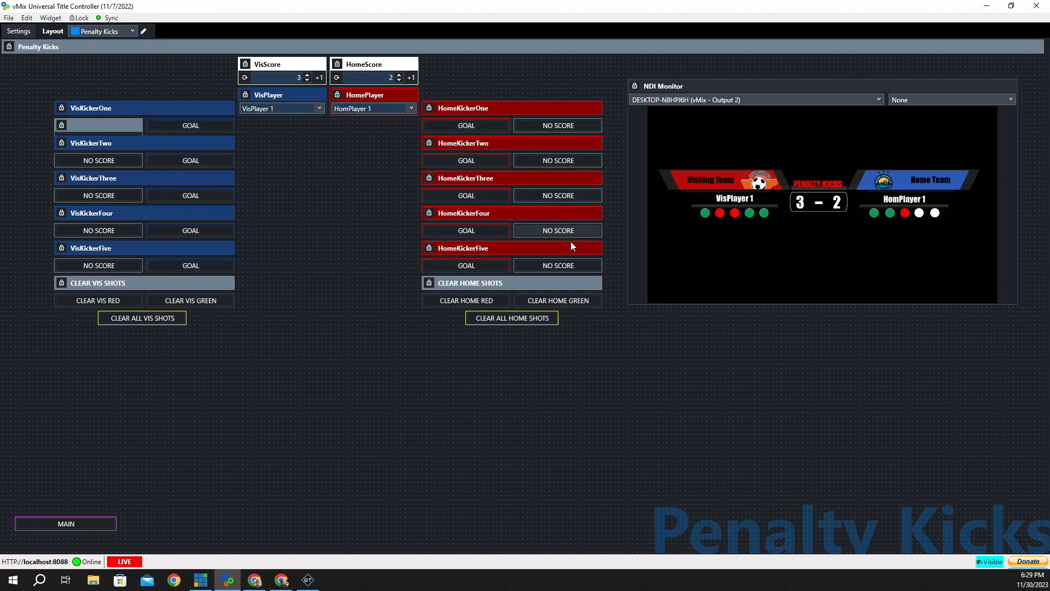
left_click(558, 265)
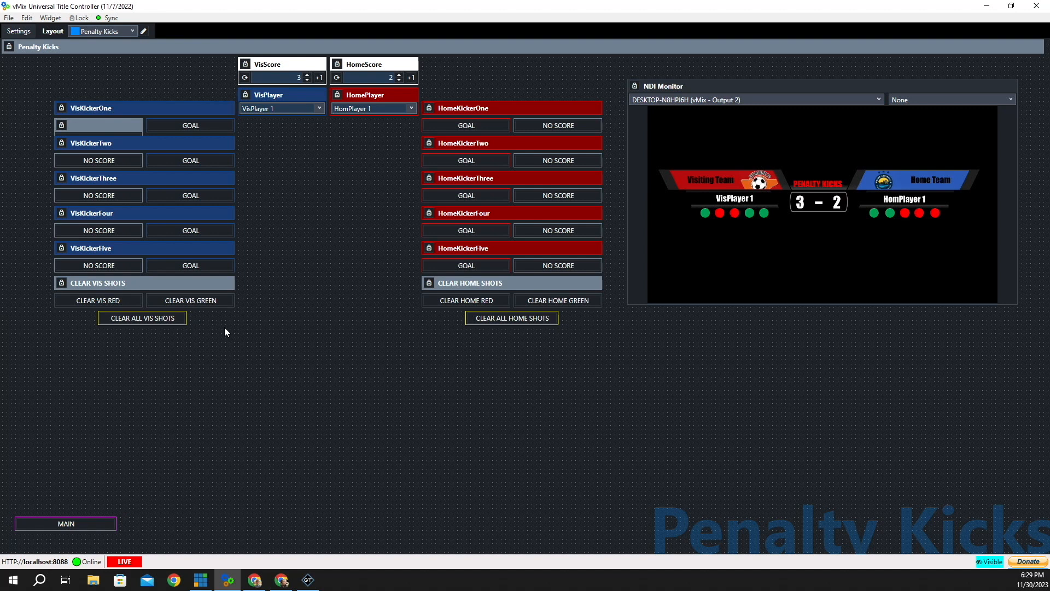
left_click(140, 320)
left_click(523, 320)
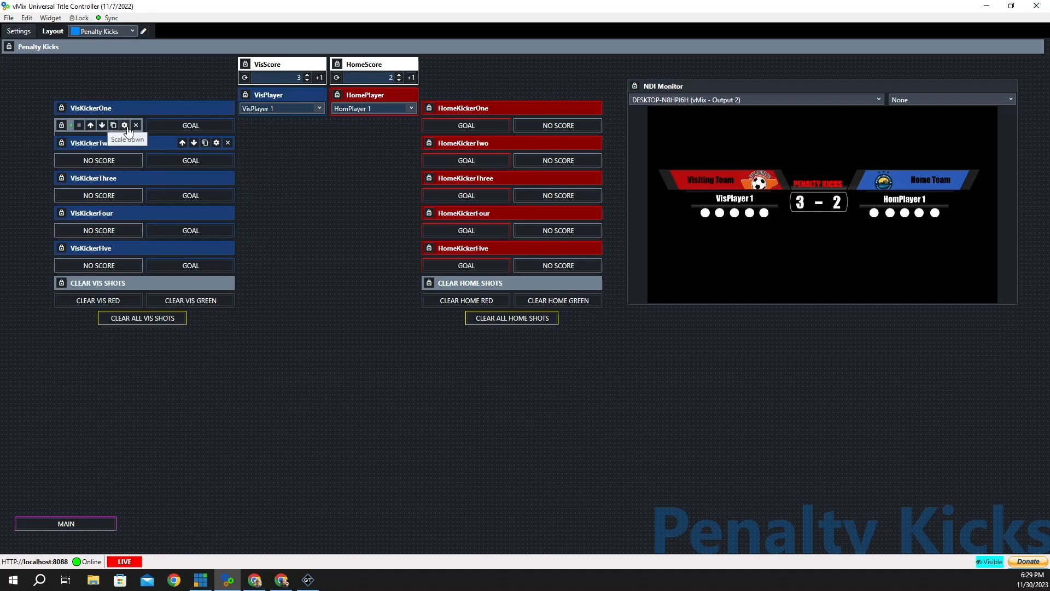
left_click(125, 126)
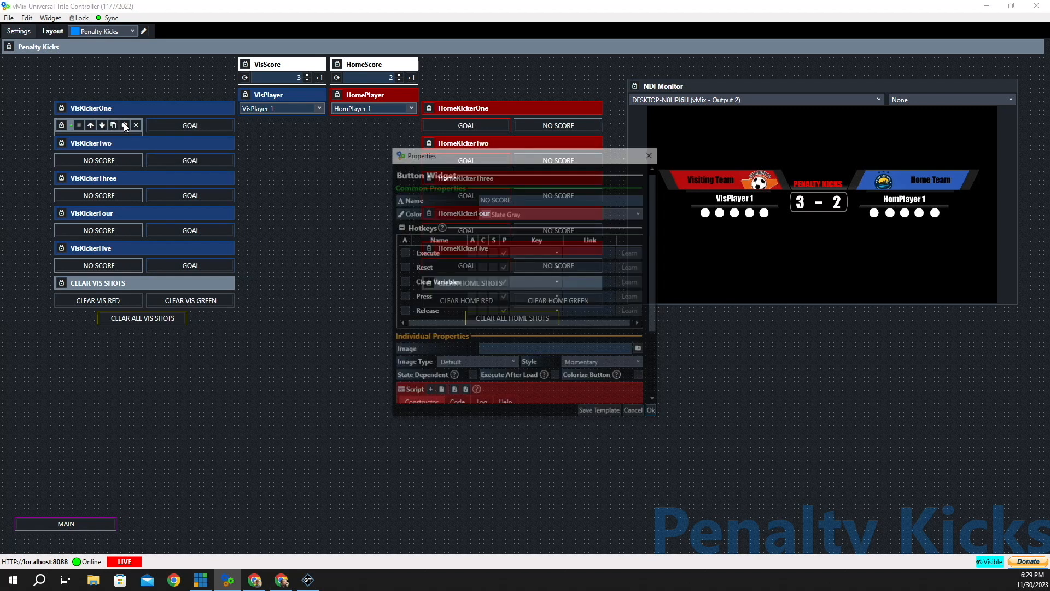
scroll(567, 281, "down", 3)
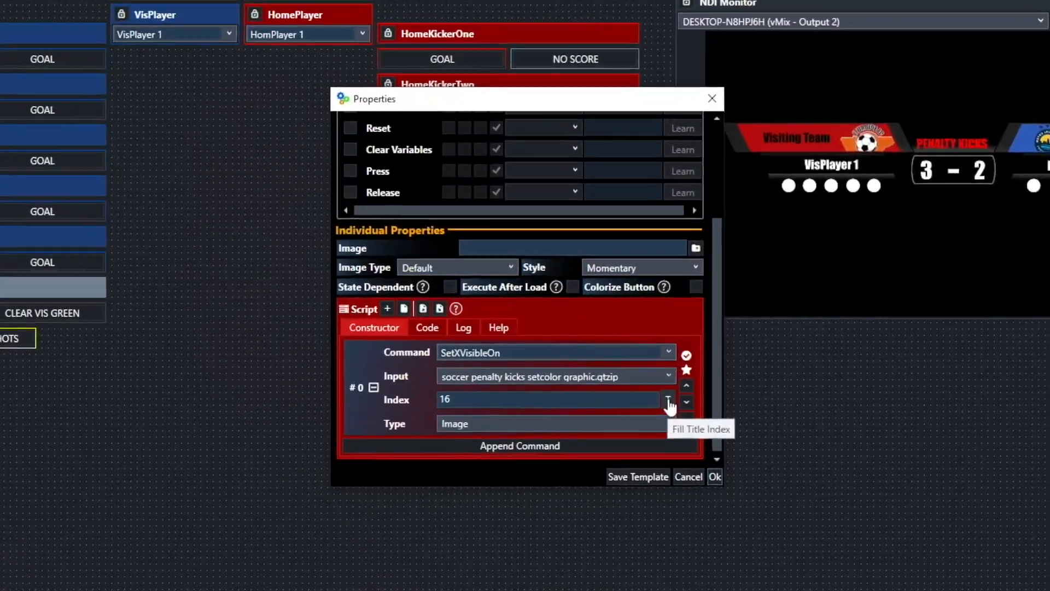
left_click(622, 361)
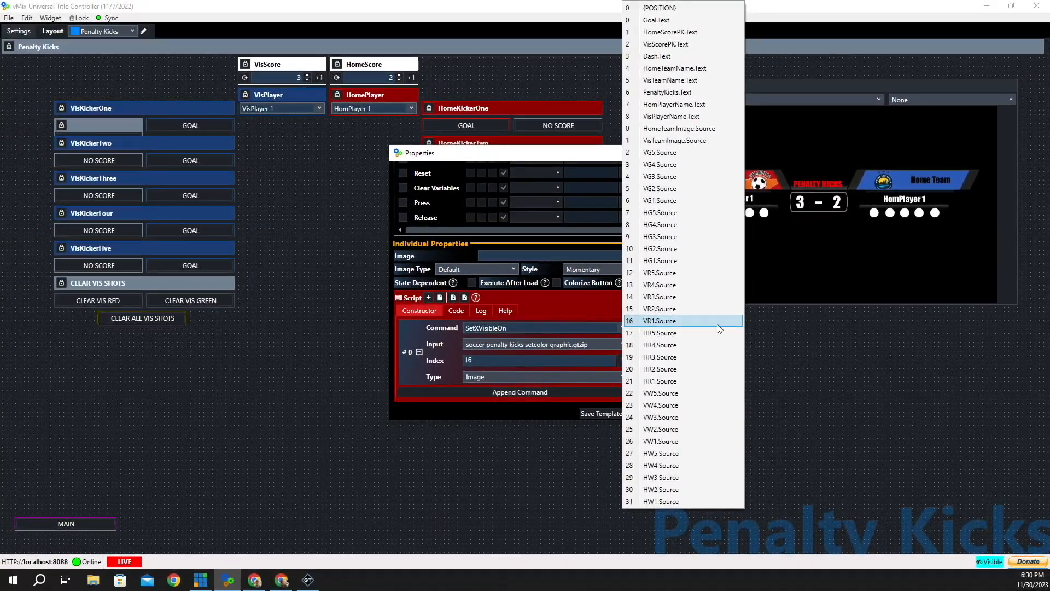
left_click(604, 7)
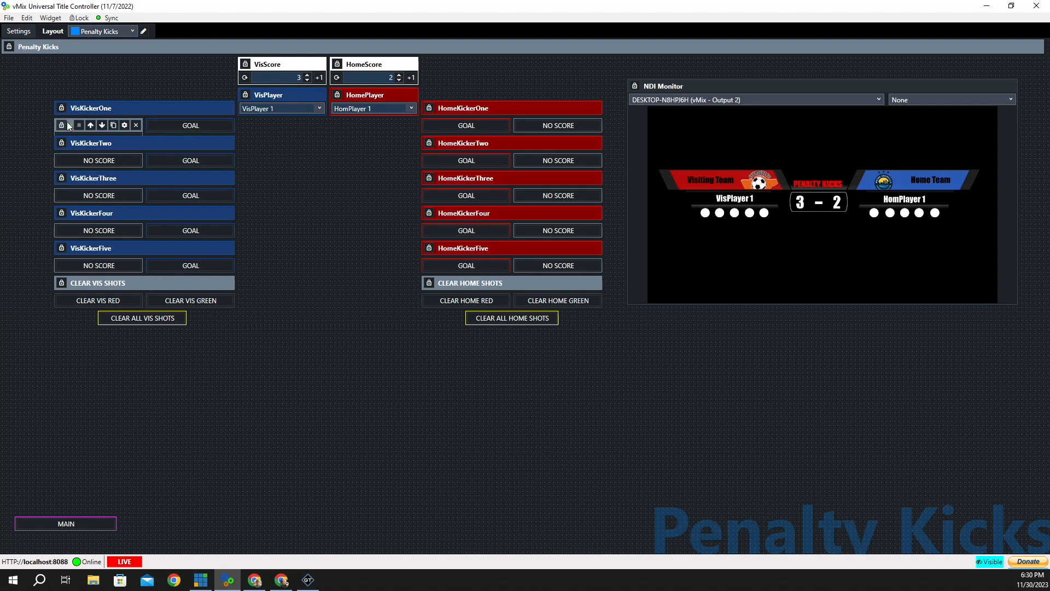
- Show the NO SCORE caption on visiting kicker one's button and test it, turning its dot red
right_click(68, 123)
left_click(110, 129)
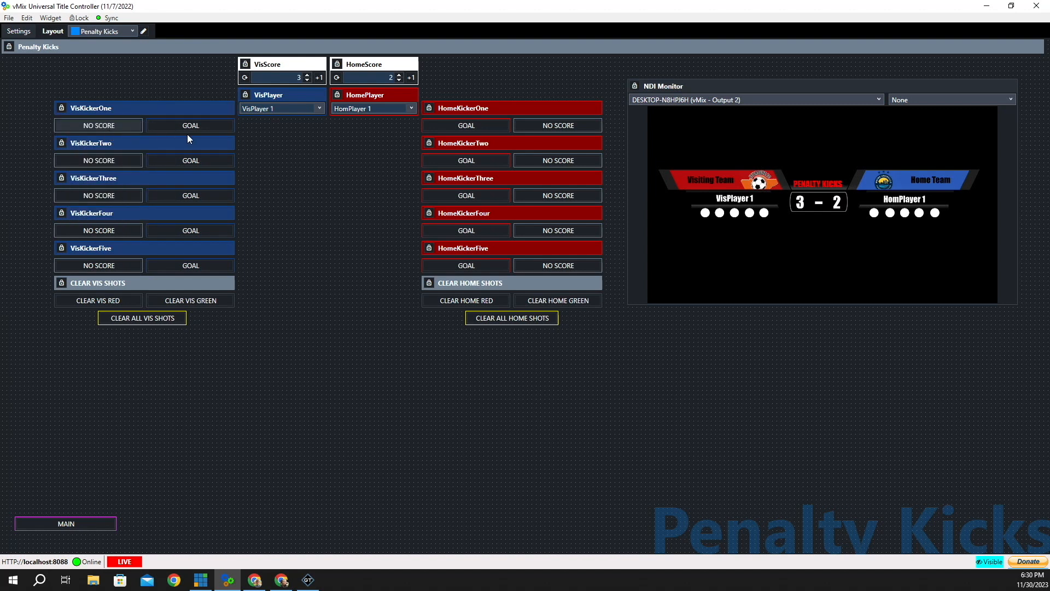
left_click(98, 125)
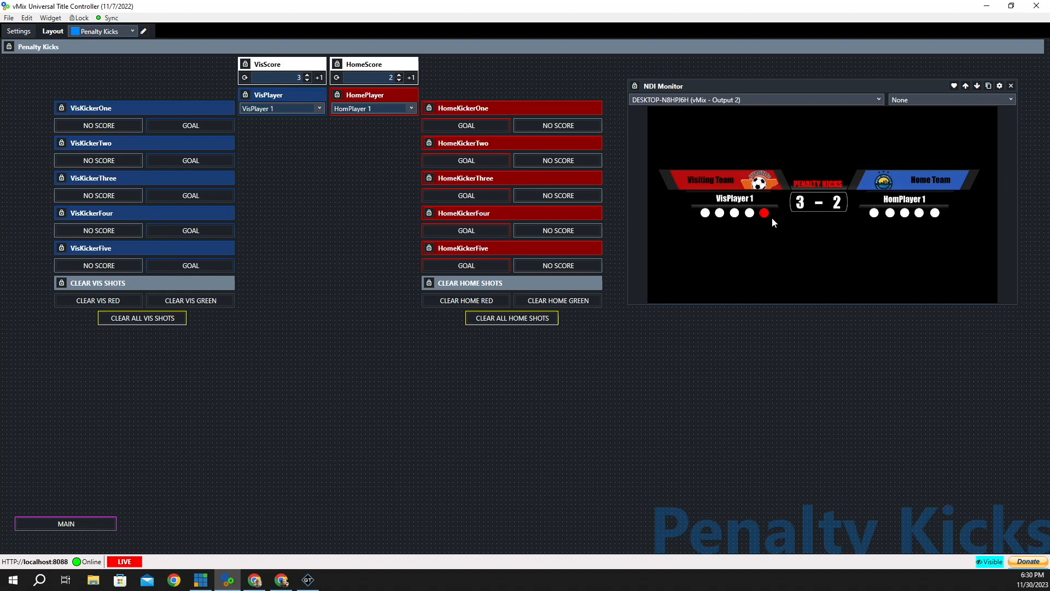
- Review visiting kicker two's GOAL button script in its settings and close with Ok
right_click(164, 162)
left_click(186, 166)
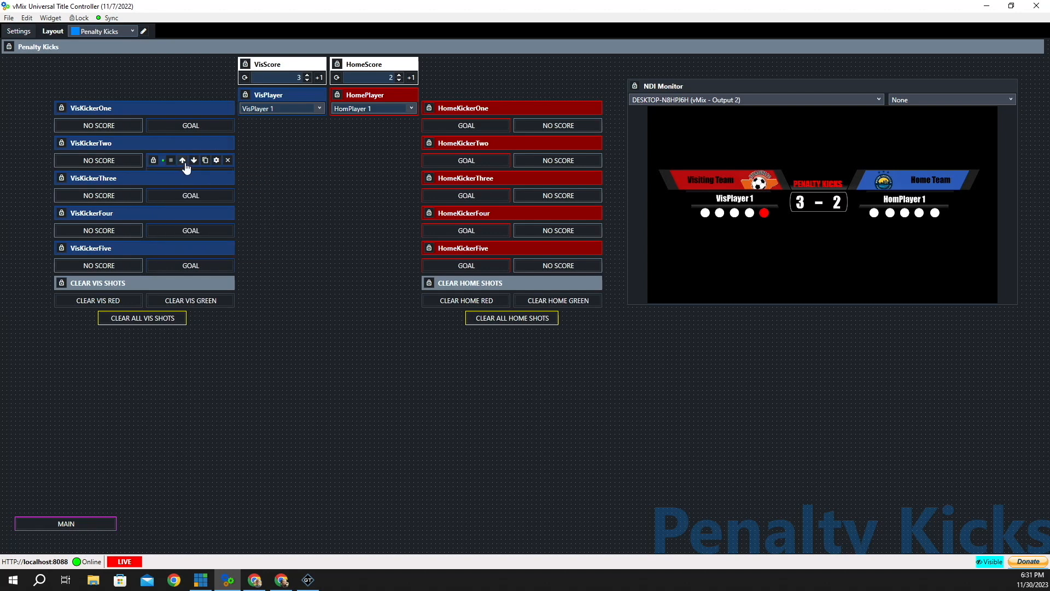
left_click(216, 160)
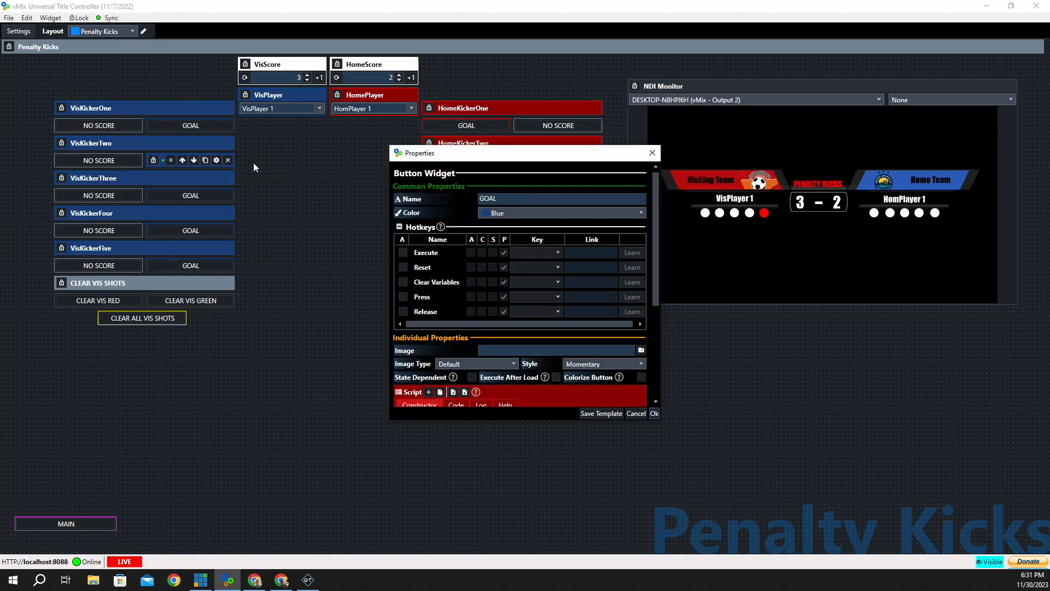
scroll(537, 268, "down", 3)
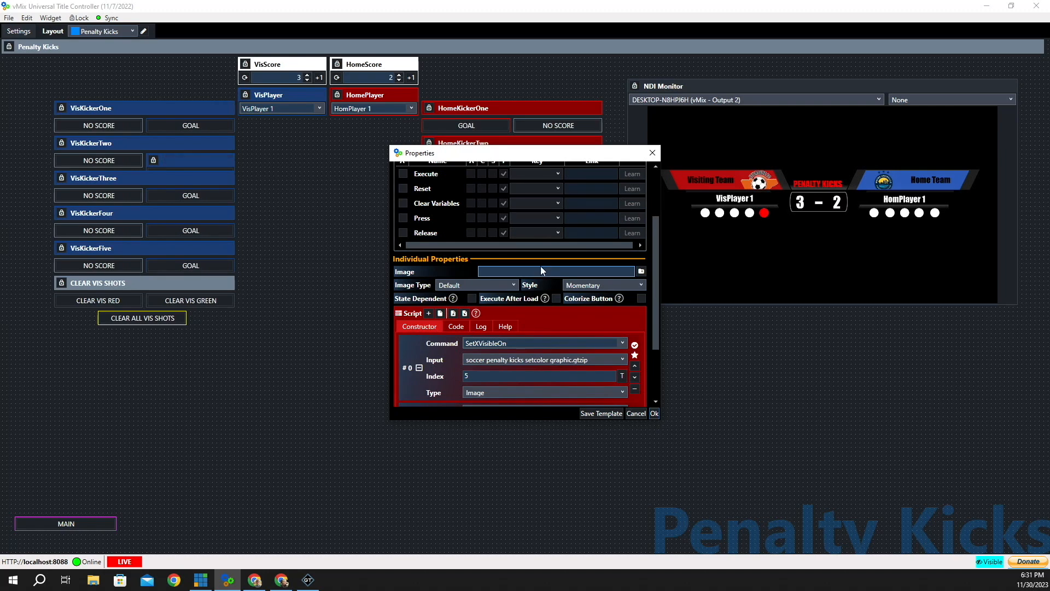
scroll(541, 266, "down", 3)
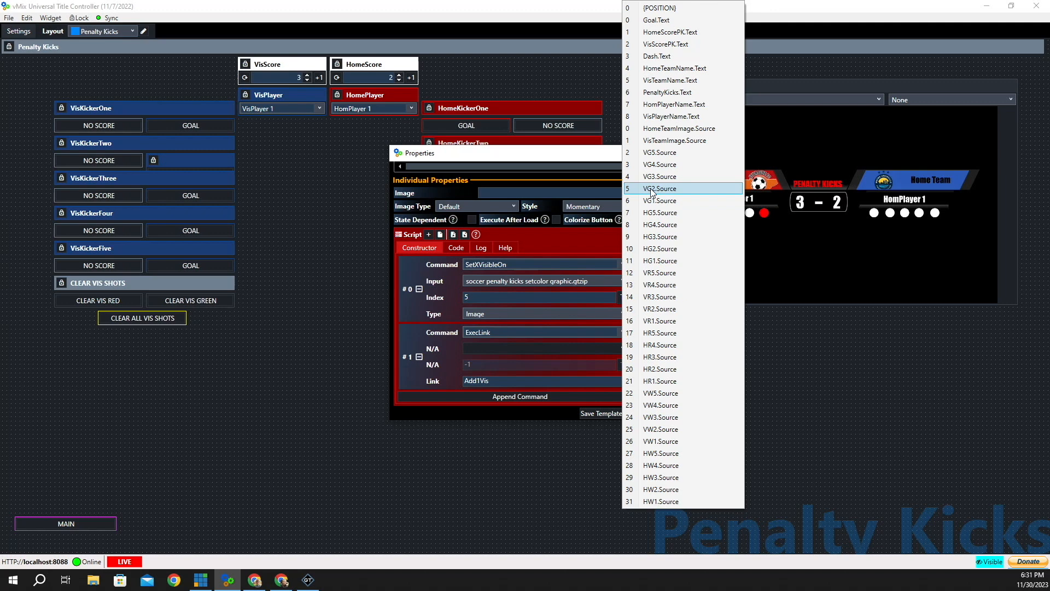
left_click(792, 351)
left_click(656, 416)
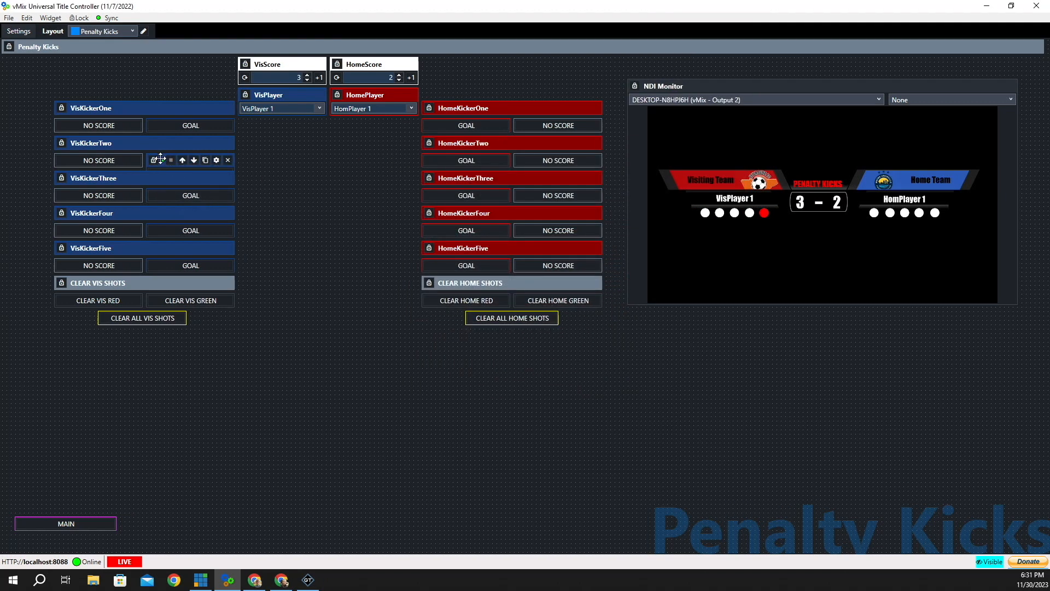
- Restore kicker two's GOAL caption and score goals for visiting kickers two and three, reaching 5–2
right_click(160, 159)
left_click(196, 167)
left_click(195, 162)
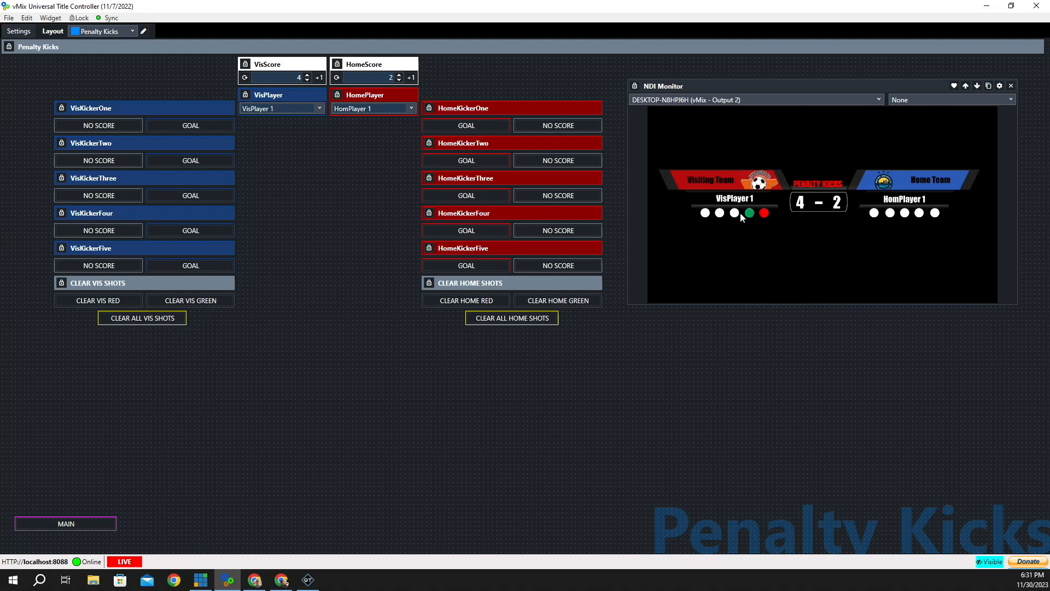
left_click(192, 197)
- Confirm visiting kicker three's GOAL script calls ExecLink Add1Vis, then bring up VisScore's settings
right_click(163, 199)
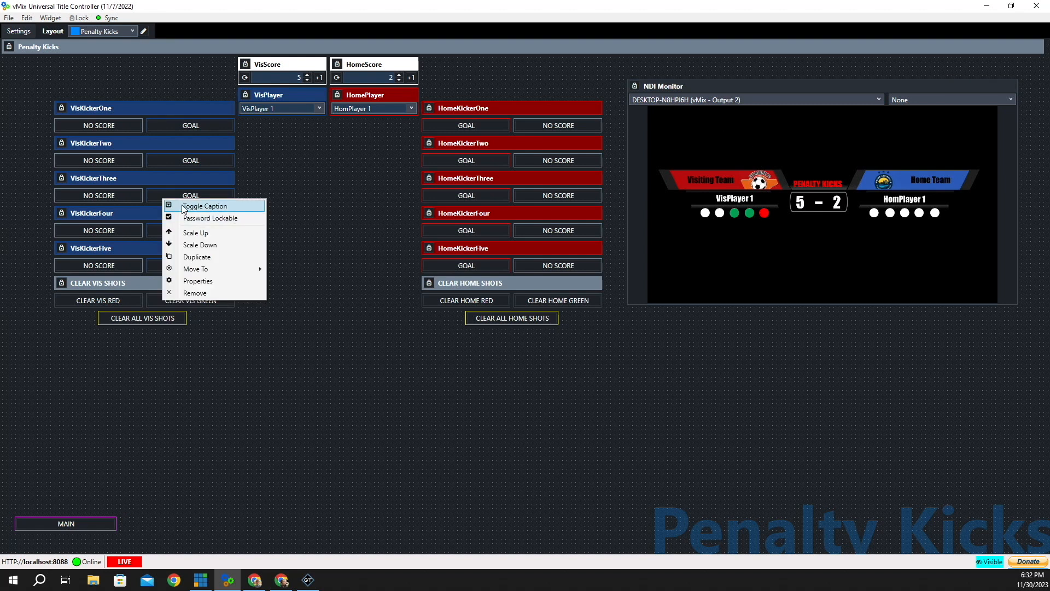
left_click(197, 206)
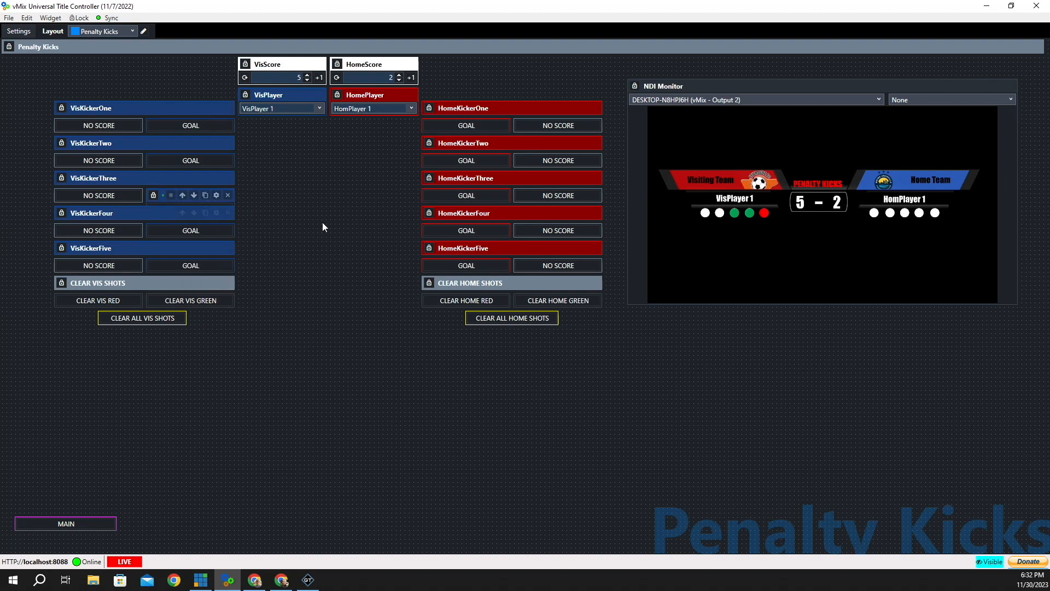
left_click(216, 196)
scroll(456, 296, "down", 5)
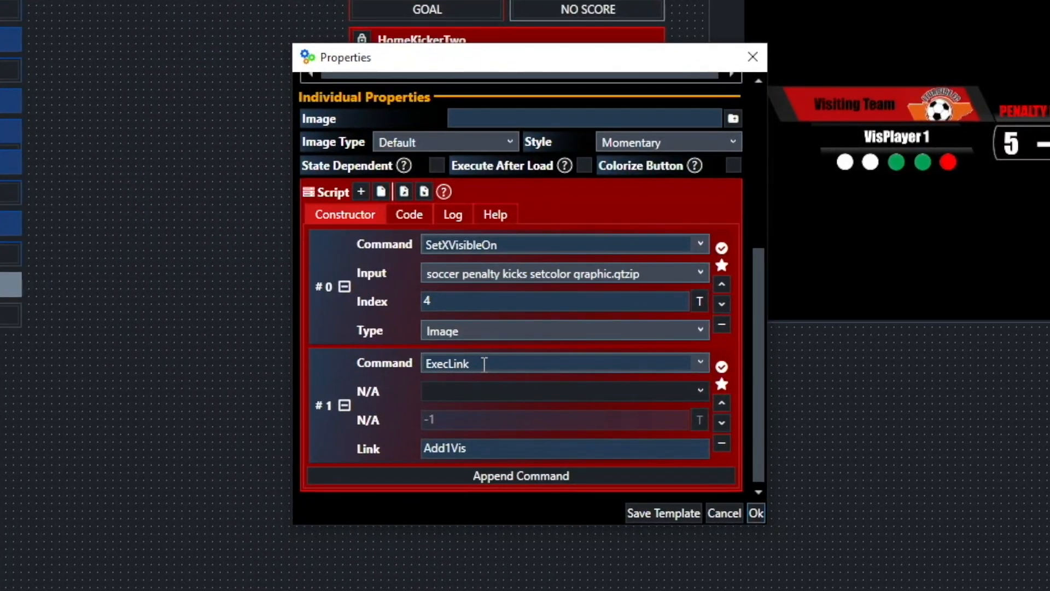
left_click(468, 450)
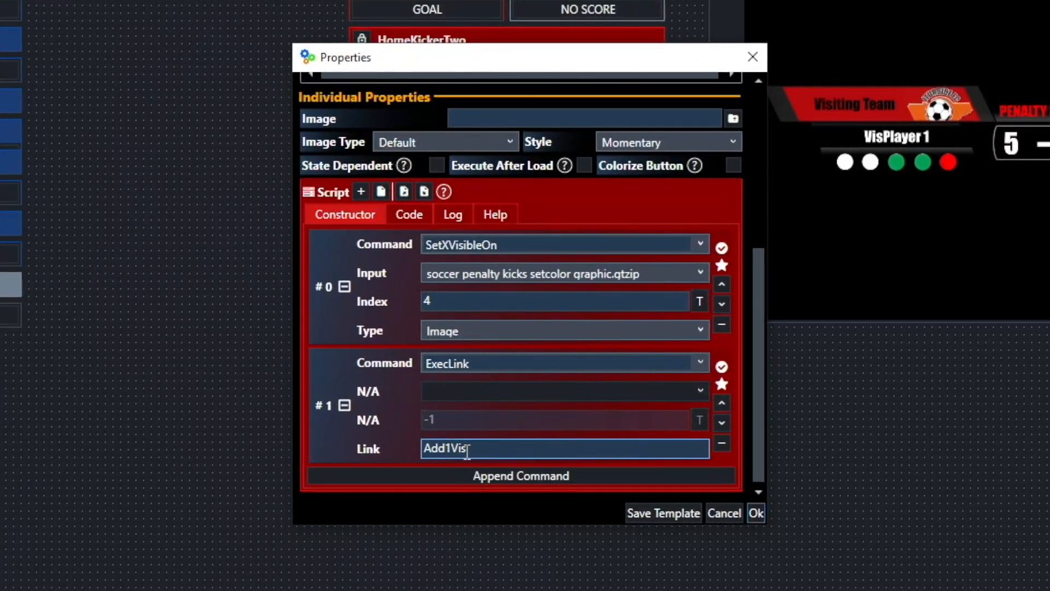
left_click(756, 513)
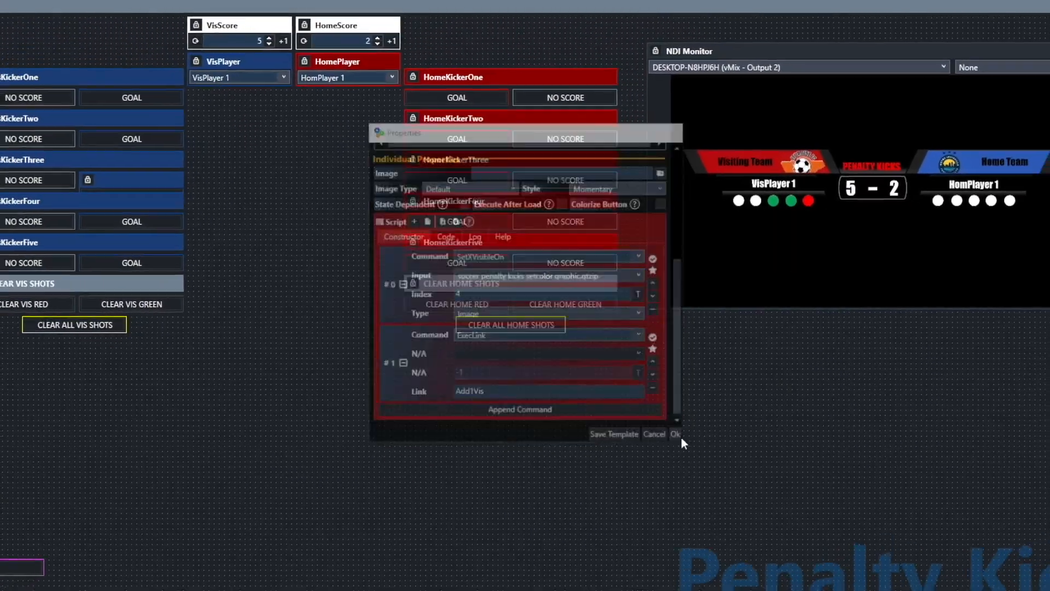
mouse_move(223, 23)
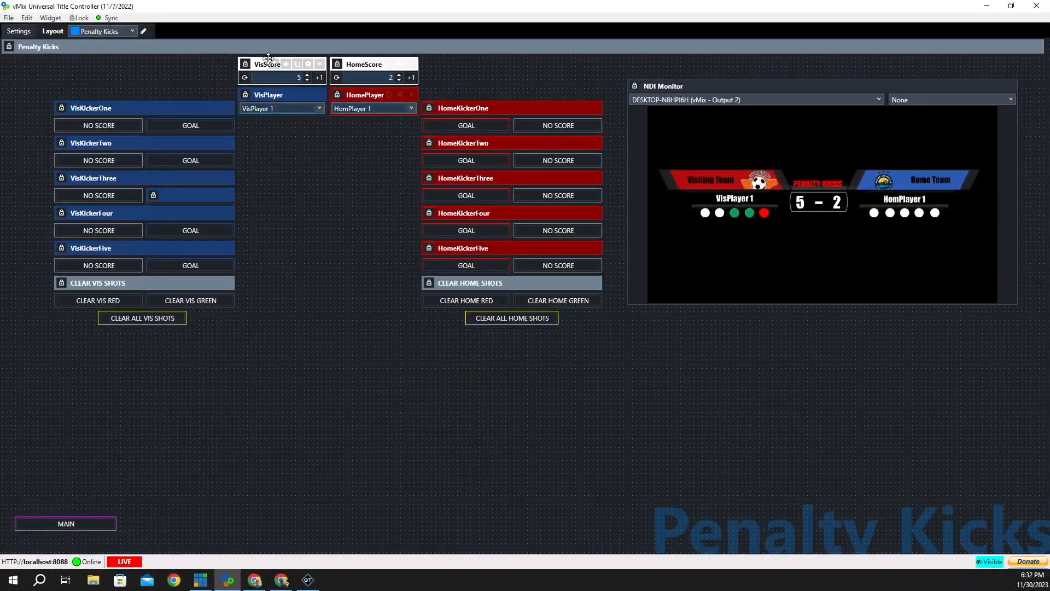
left_click(310, 65)
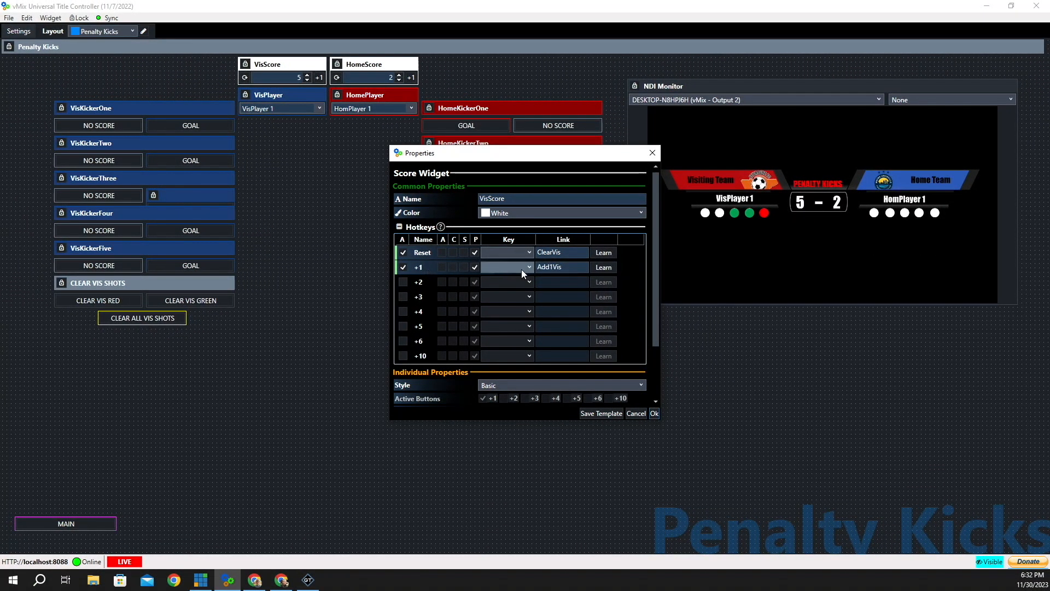
- Check VisScore's +1 hotkey link Add1Vis alongside its Reset link ClearVis
left_click(546, 269)
- Close VisScore's settings and confirm the clear-all button's ClearVisRed and ClearVisGreen links
left_click(655, 414)
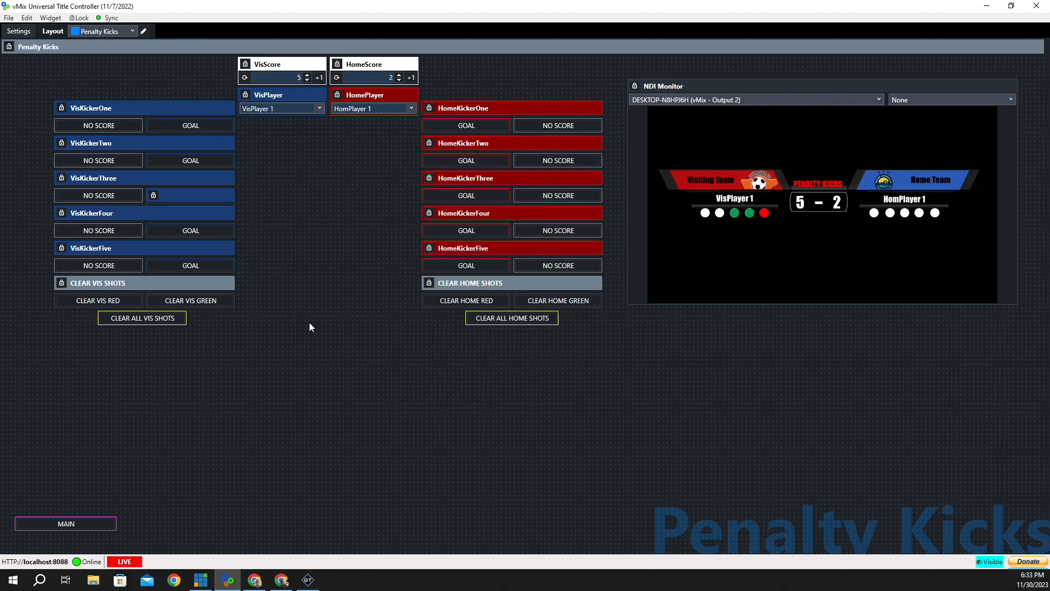
right_click(106, 317)
left_click(127, 317)
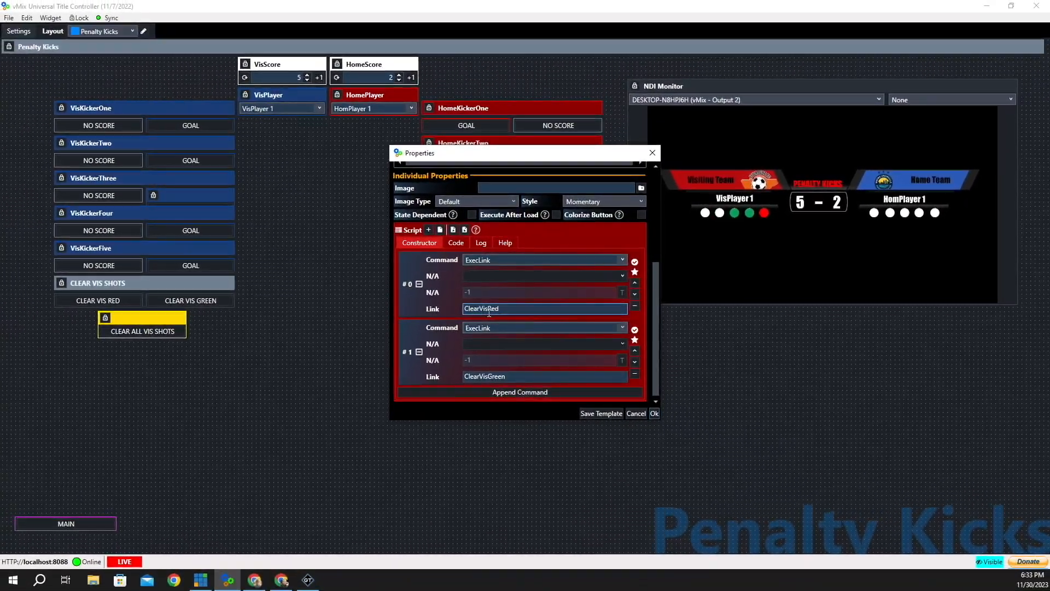
left_click(467, 377)
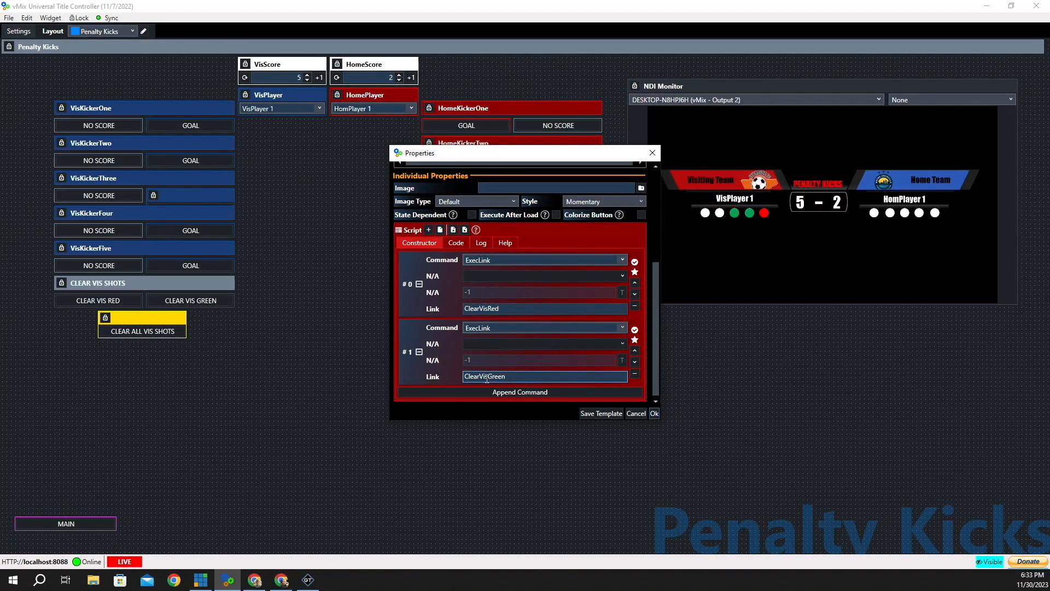
left_click(547, 309)
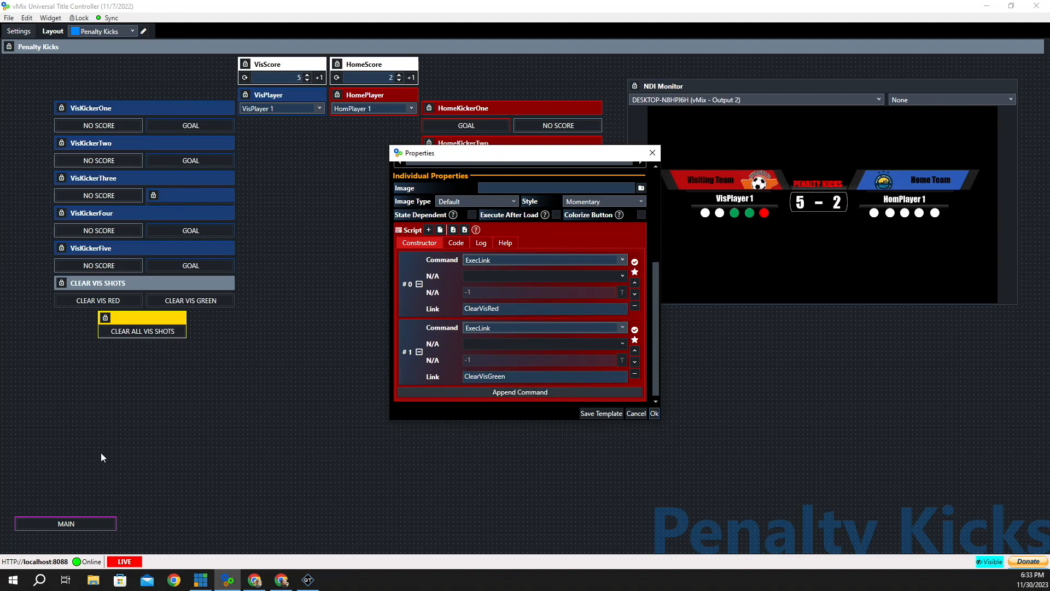
left_click(655, 414)
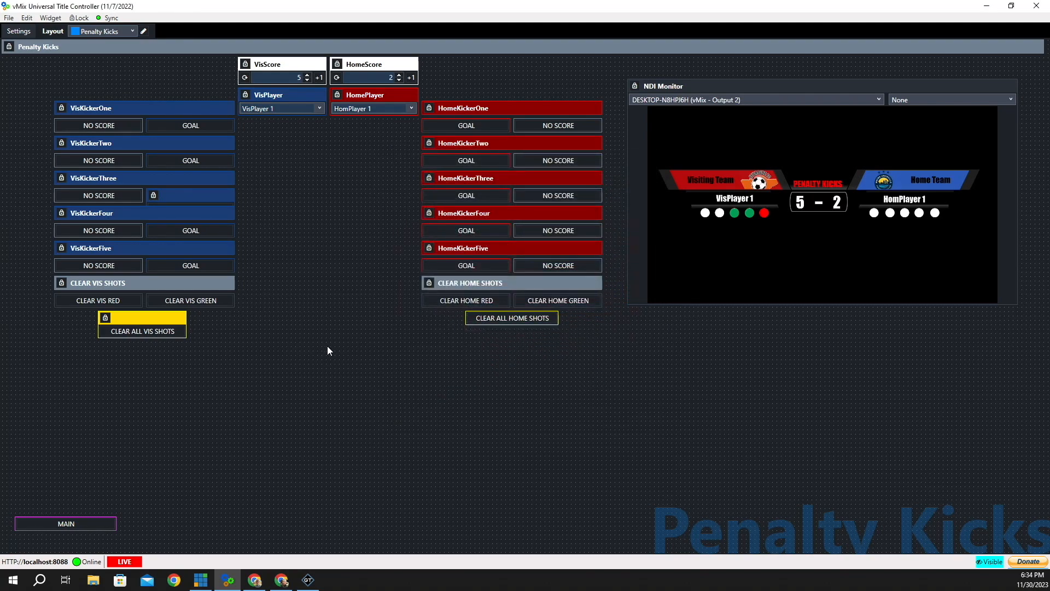
- Show editing controls on CLEAR VIS GREEN and bring up its settings
right_click(155, 302)
left_click(199, 308)
left_click(217, 300)
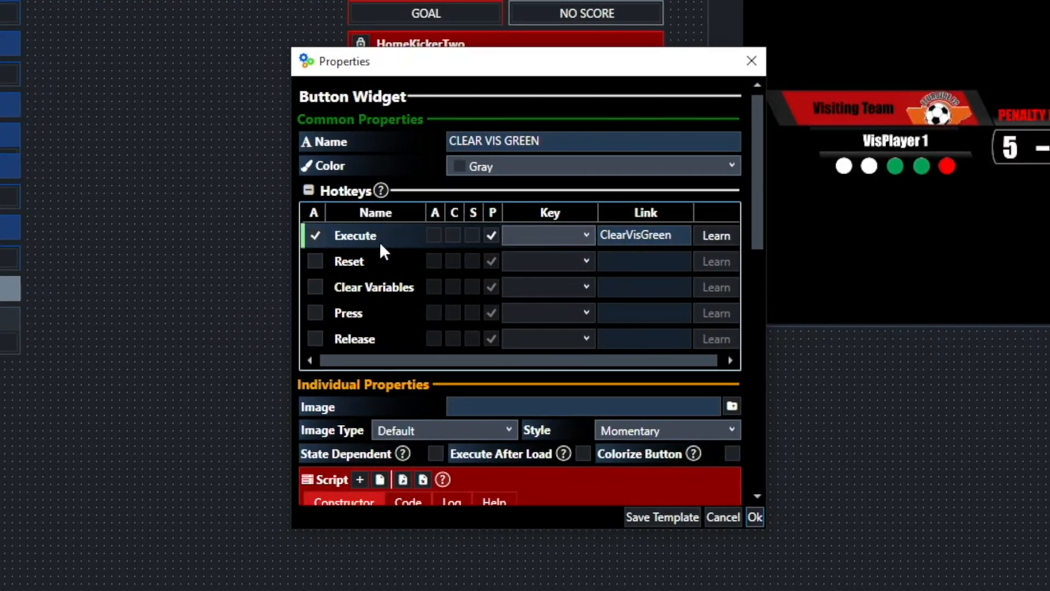
- Check the ClearVisGreen Execute link and scroll through the five SetXVisibleOff commands
left_click(639, 240)
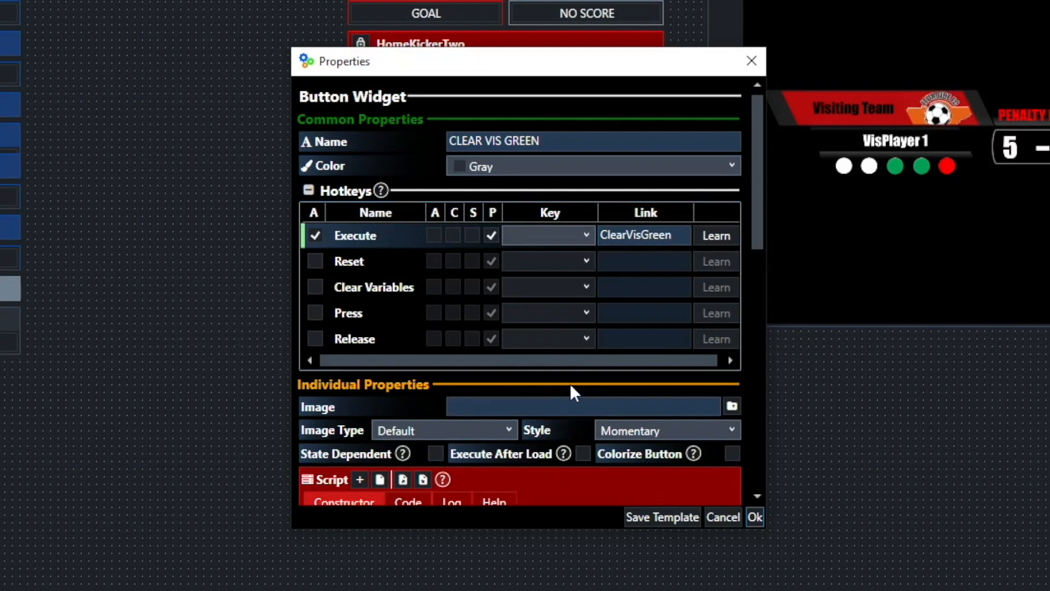
scroll(573, 377, "down", 2)
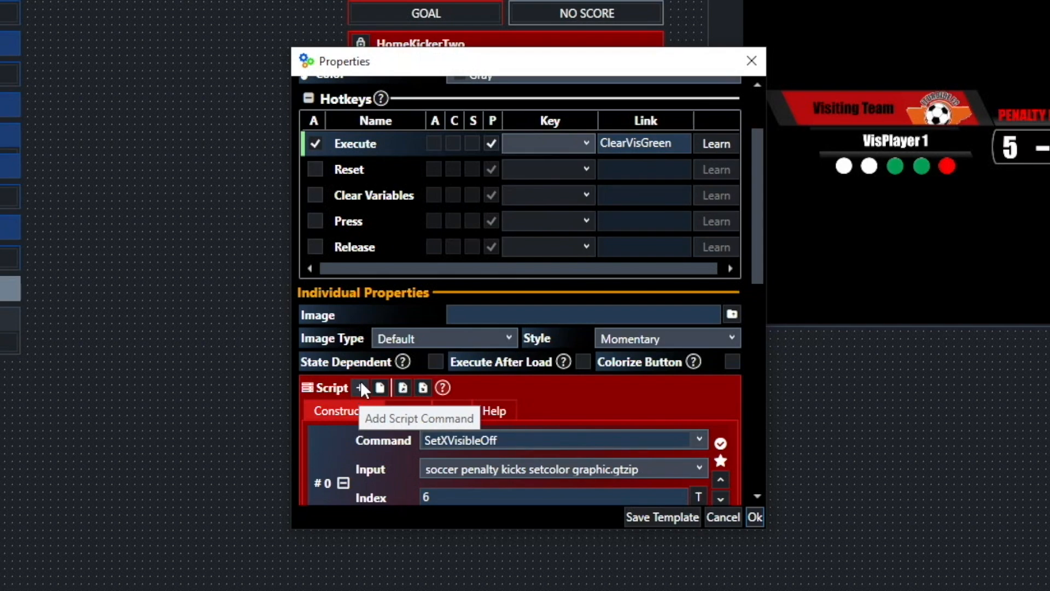
scroll(360, 382, "down", 3)
scroll(338, 440, "down", 3)
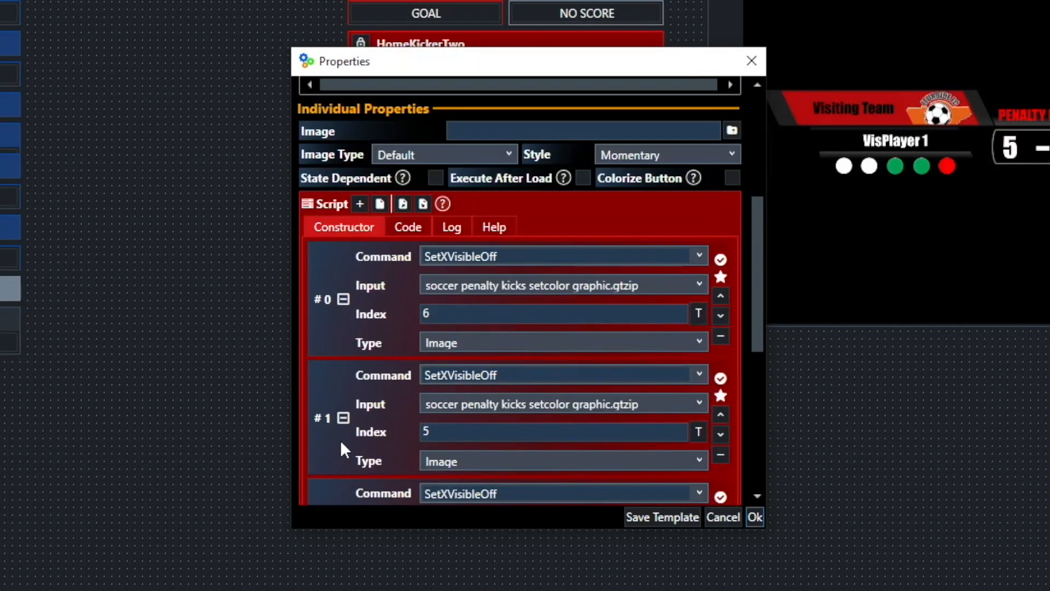
scroll(321, 444, "down", 3)
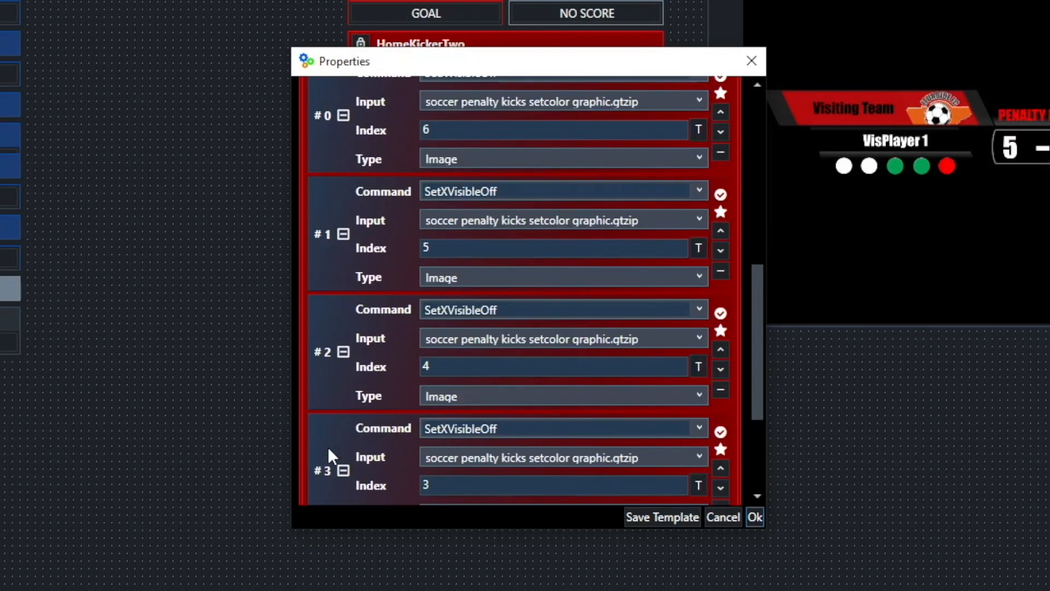
scroll(372, 452, "down", 3)
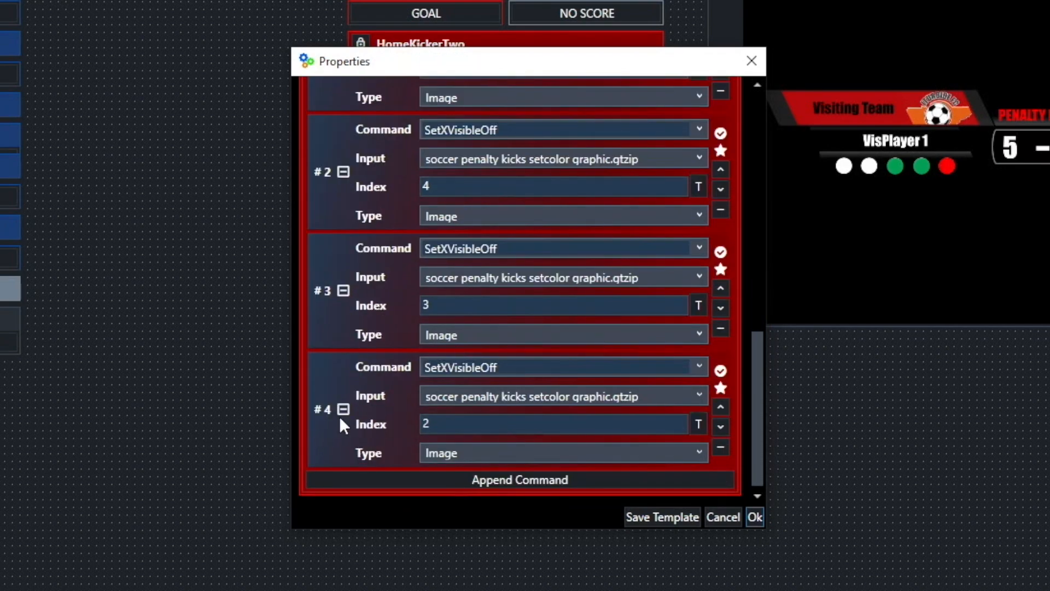
scroll(380, 422, "up", 7)
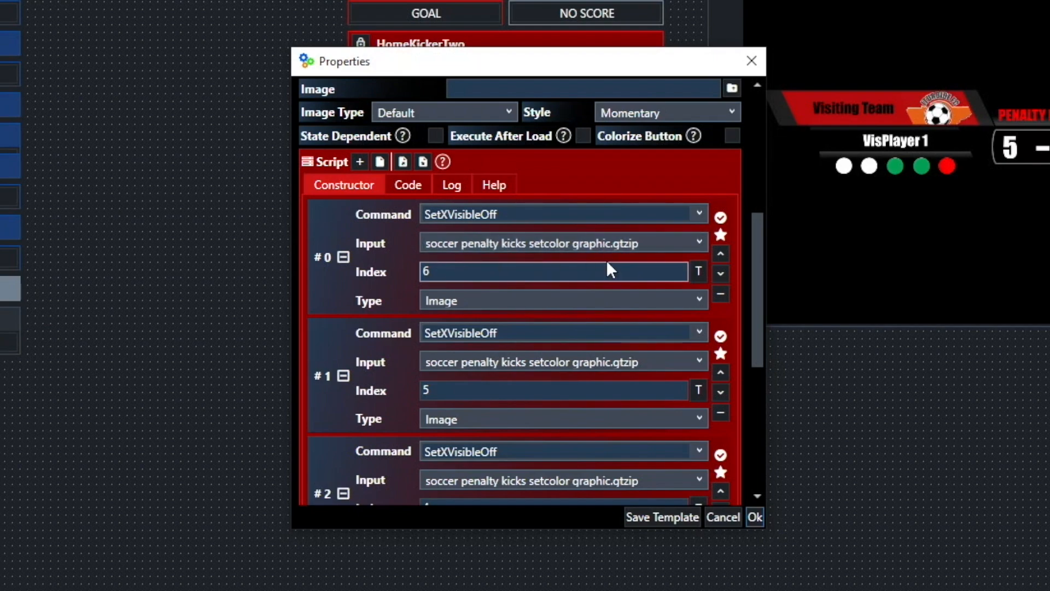
scroll(514, 277, "down", 1)
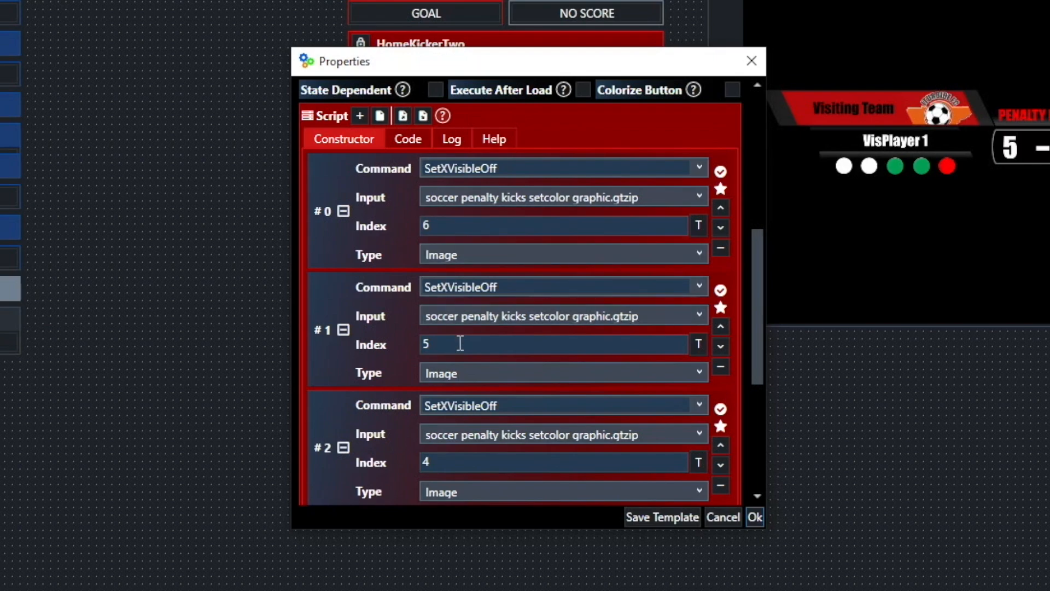
scroll(480, 458, "down", 3)
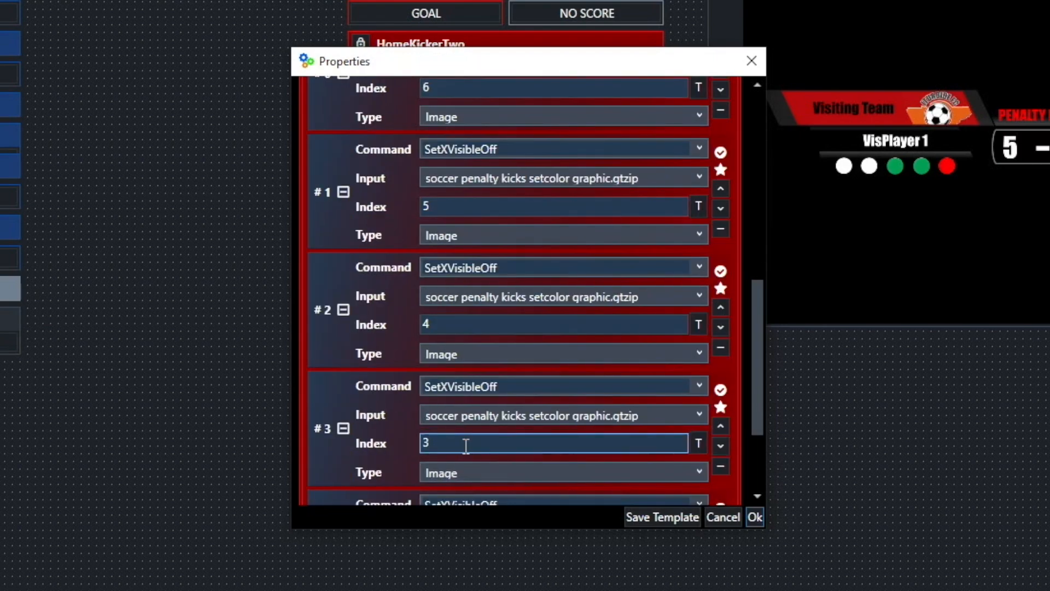
scroll(474, 451, "down", 3)
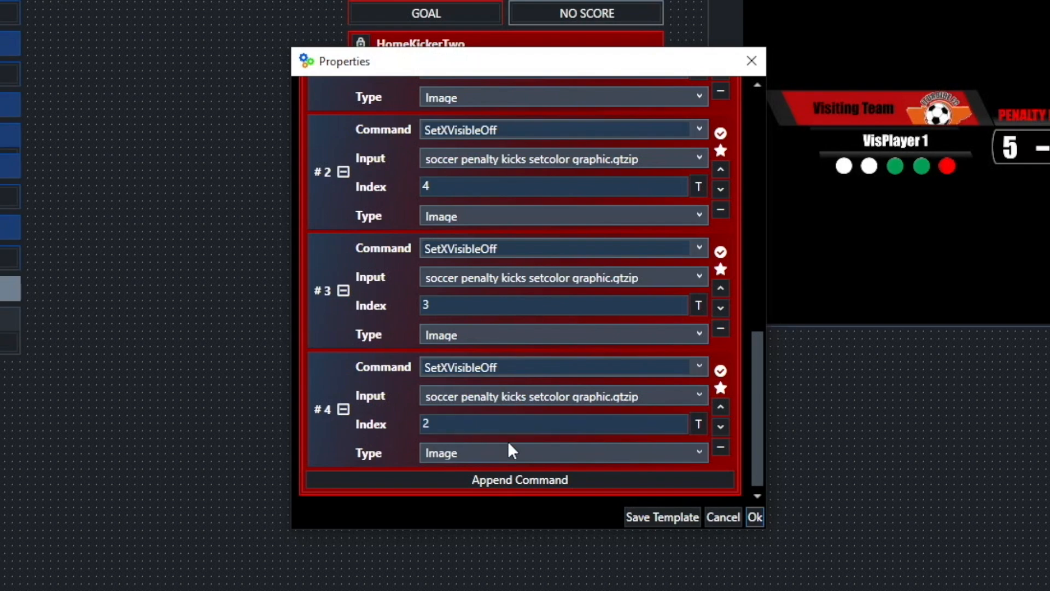
scroll(511, 448, "up", 8)
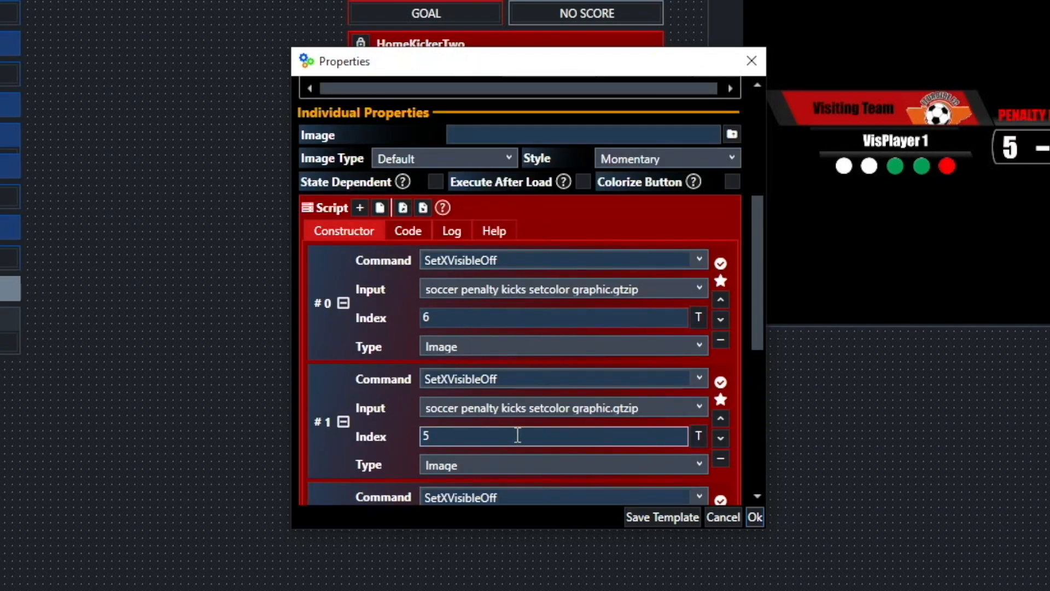
scroll(514, 441, "up", 5)
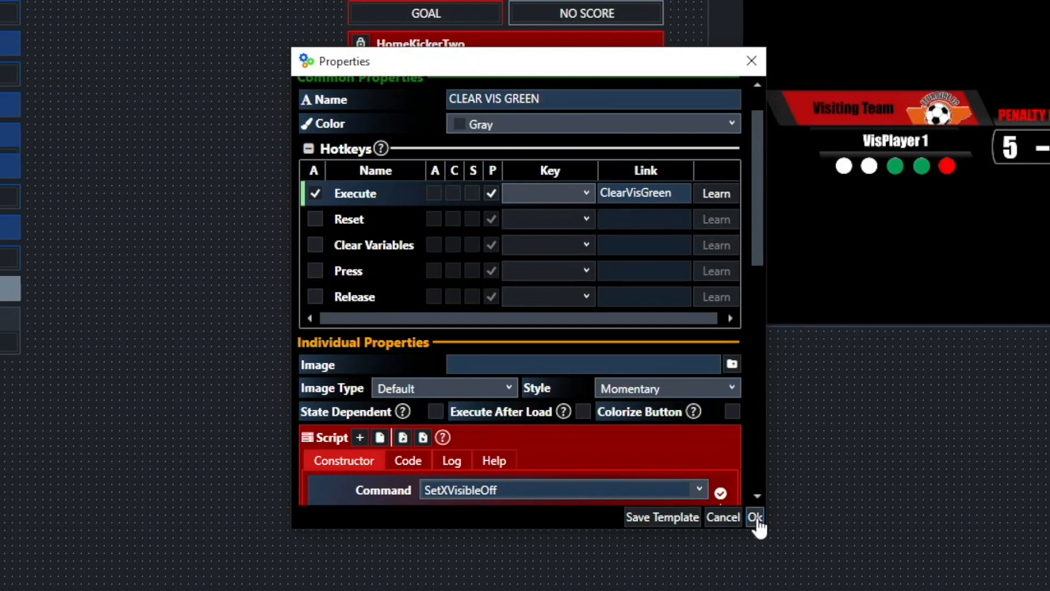
scroll(697, 372, "down", 4)
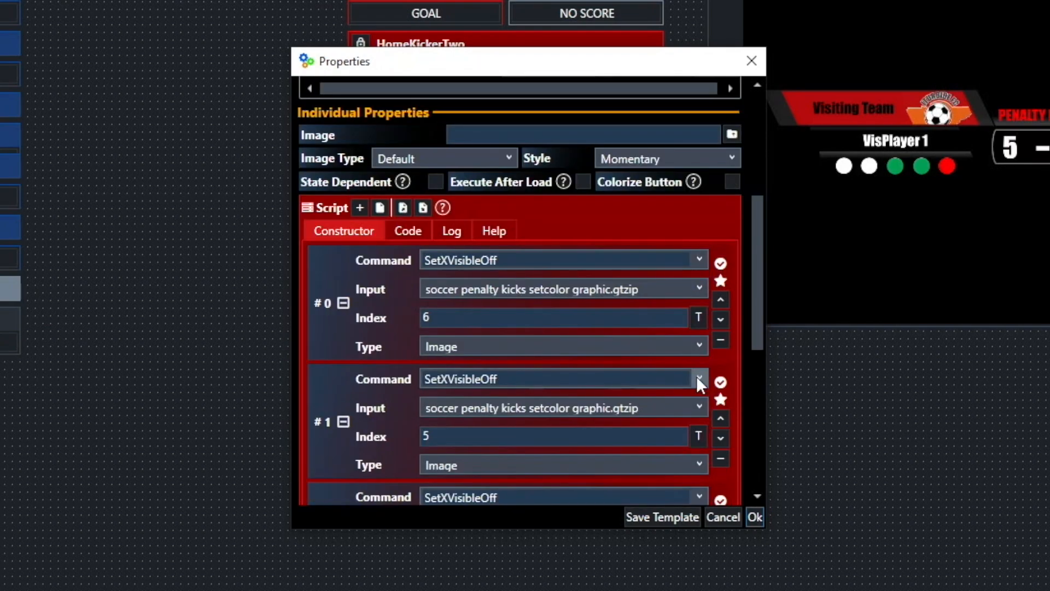
scroll(697, 373, "down", 5)
scroll(697, 373, "down", 2)
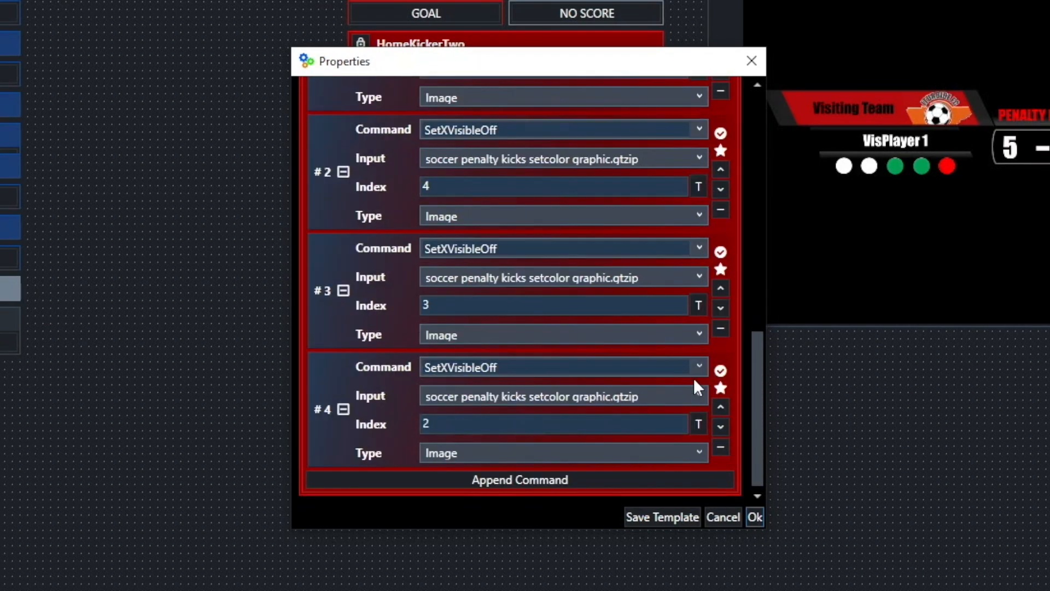
scroll(694, 377, "up", 8)
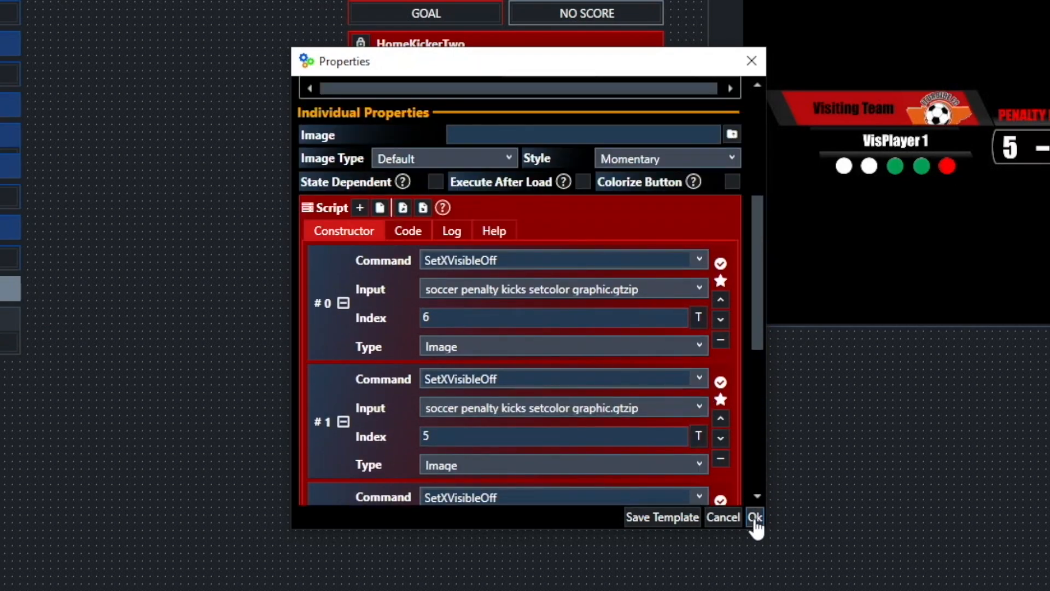
- Check the indexed sources list for command 0, dismiss it, and scroll back to the top
left_click(699, 318)
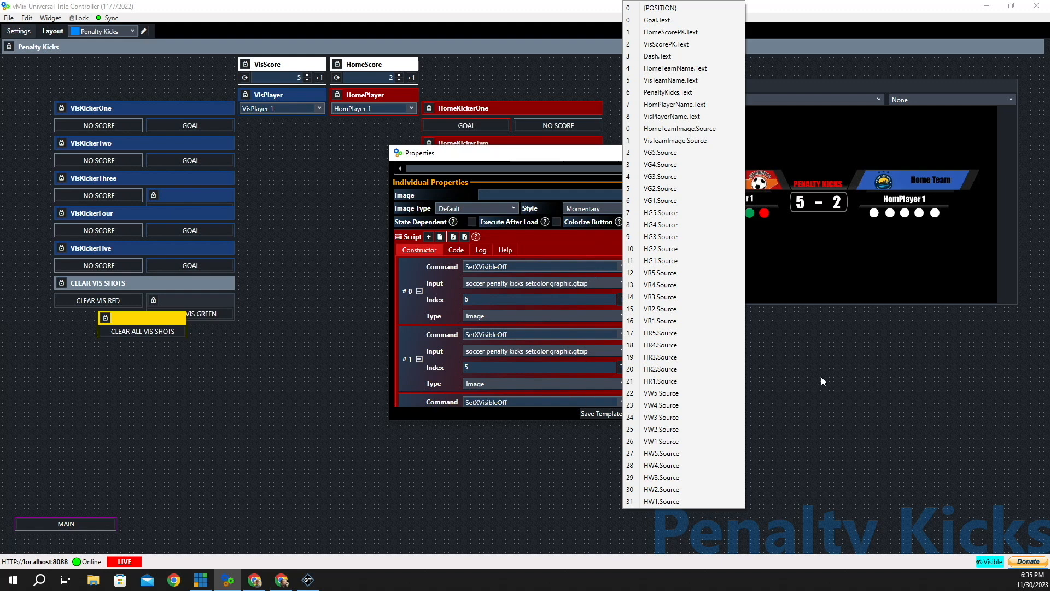
left_click(350, 216)
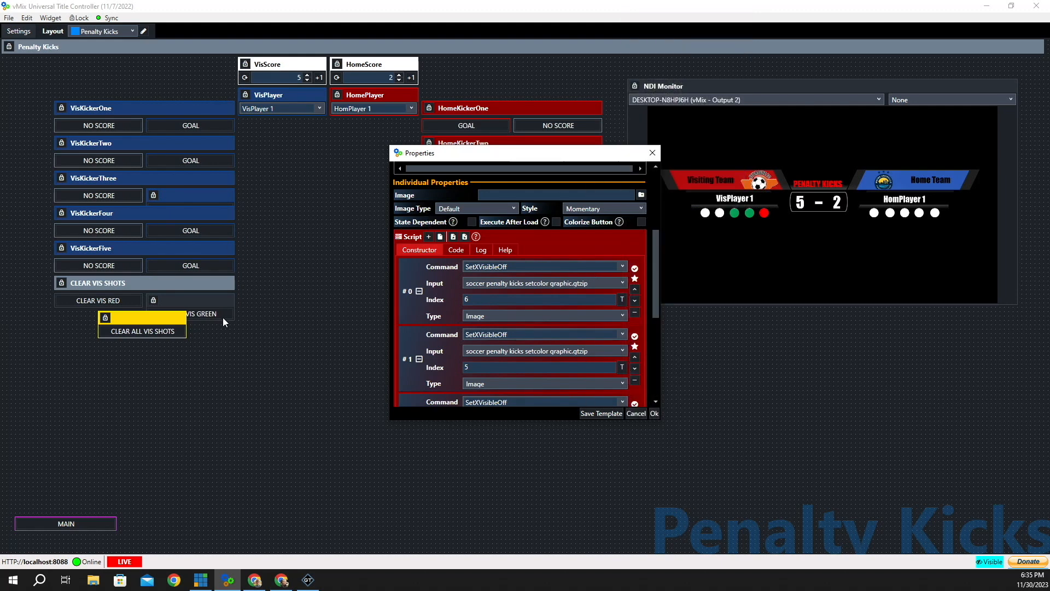
scroll(546, 281, "down", 5)
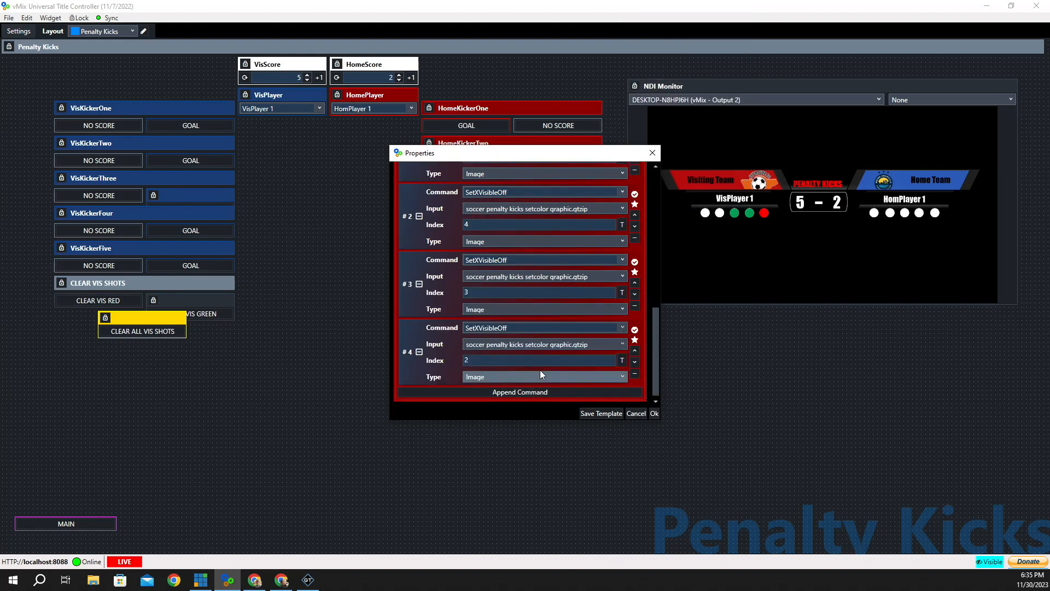
scroll(542, 368, "up", 8)
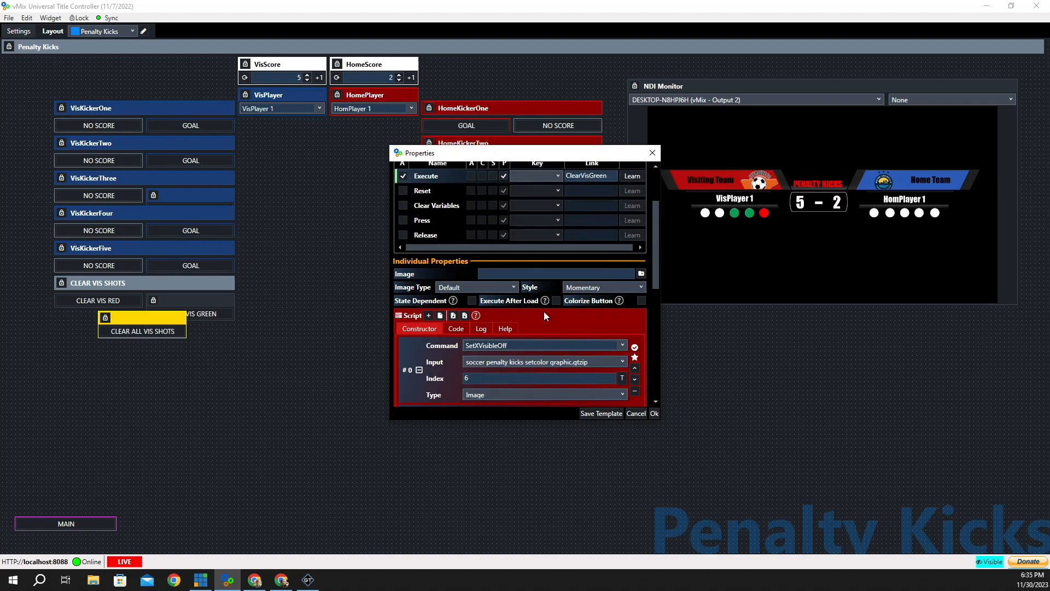
scroll(544, 311, "up", 2)
scroll(519, 219, "up", 1)
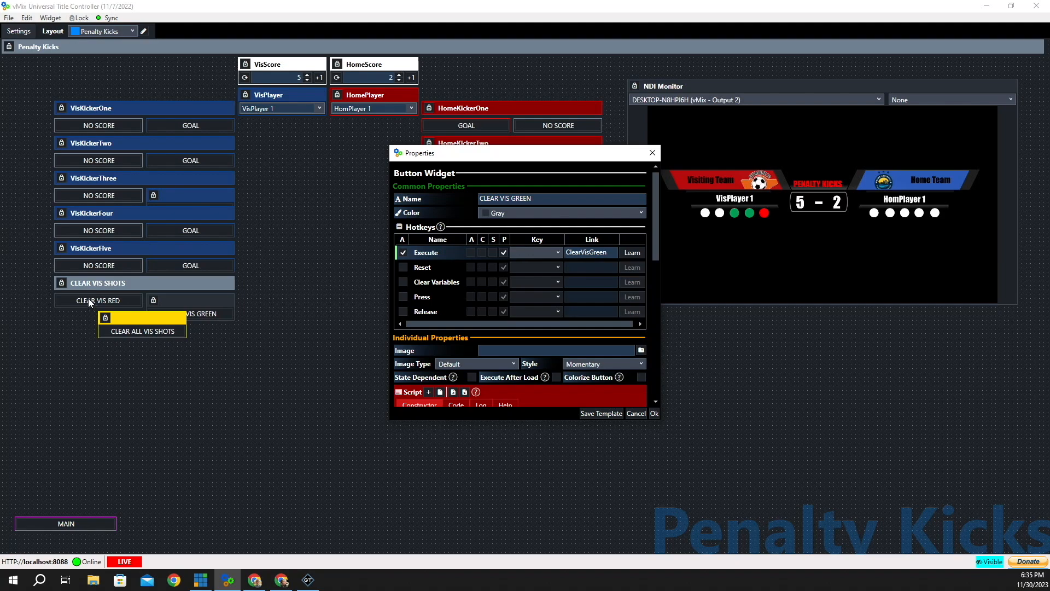
left_click(655, 413)
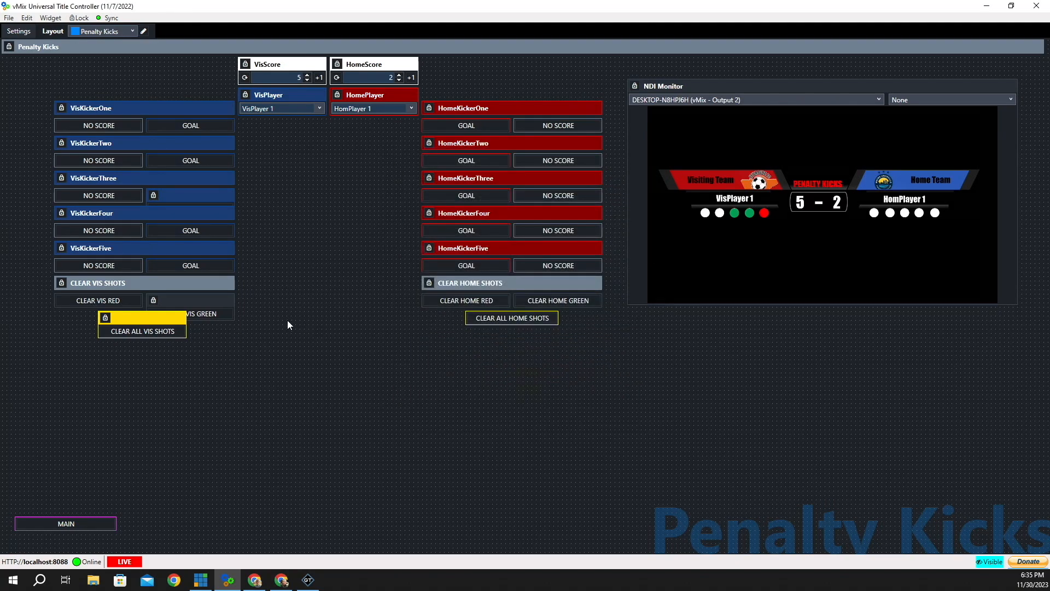
right_click(65, 301)
key("Escape")
left_click(124, 300)
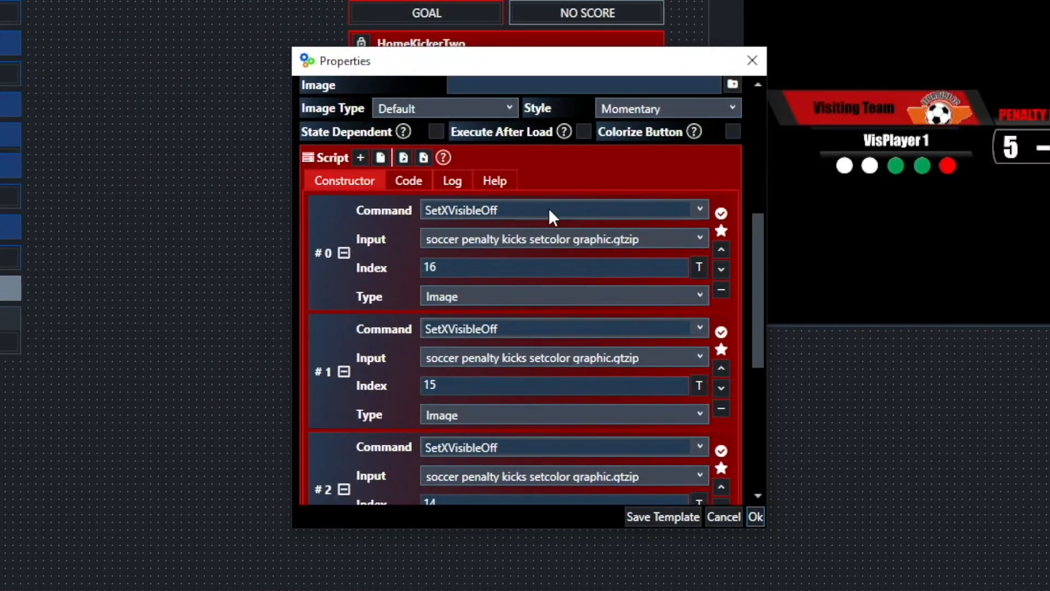
scroll(549, 208, "down", 5)
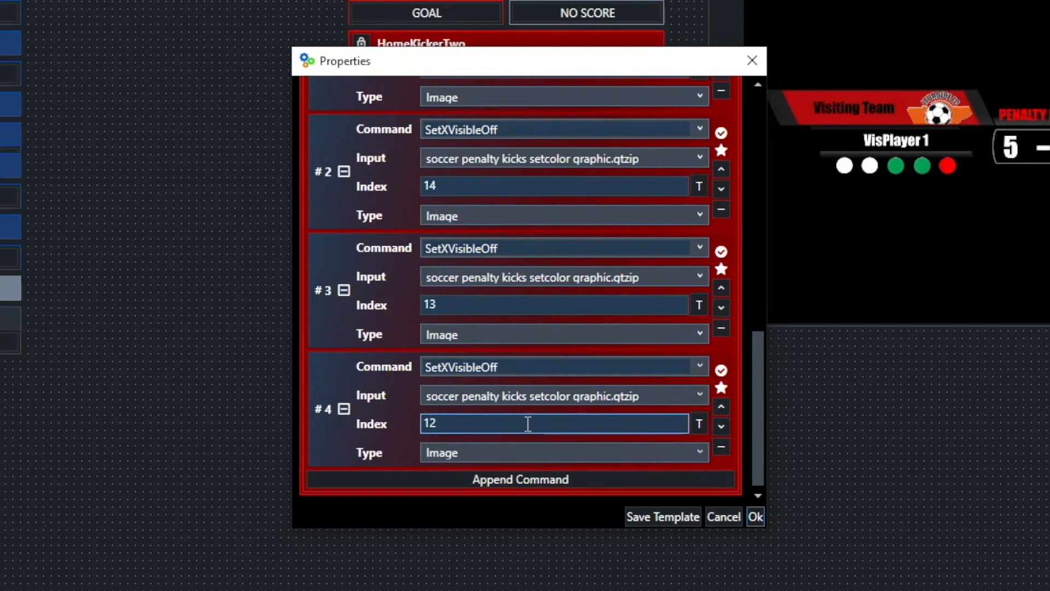
scroll(485, 406, "up", 3)
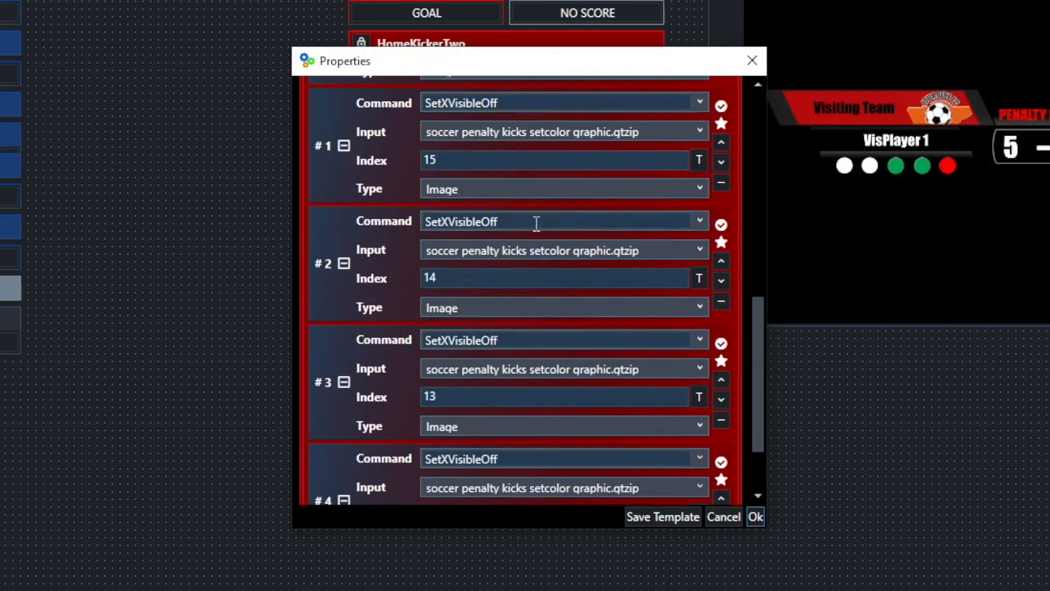
scroll(480, 255, "down", 3)
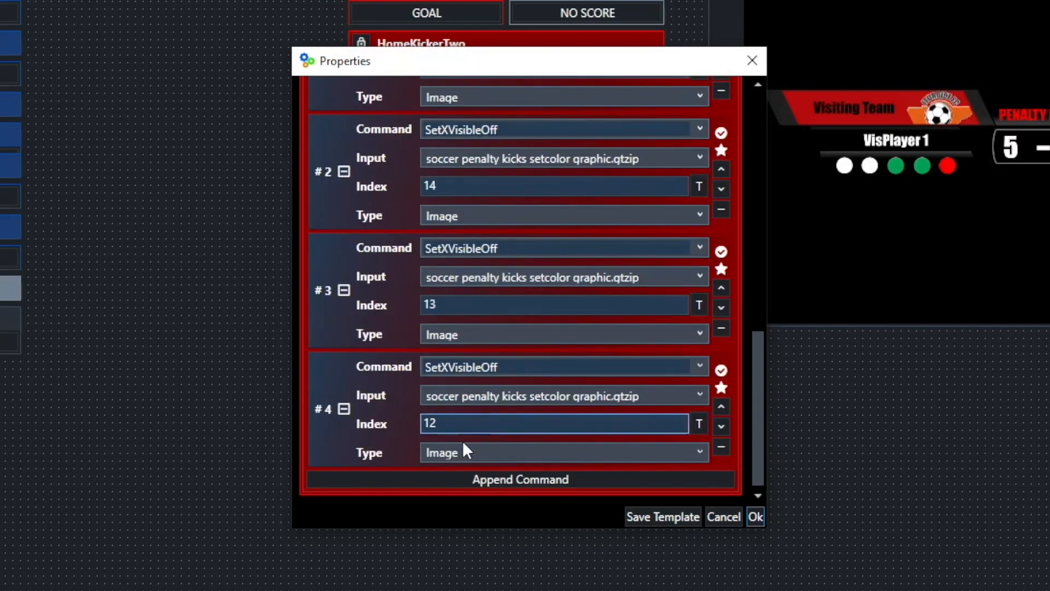
scroll(476, 443, "up", 5)
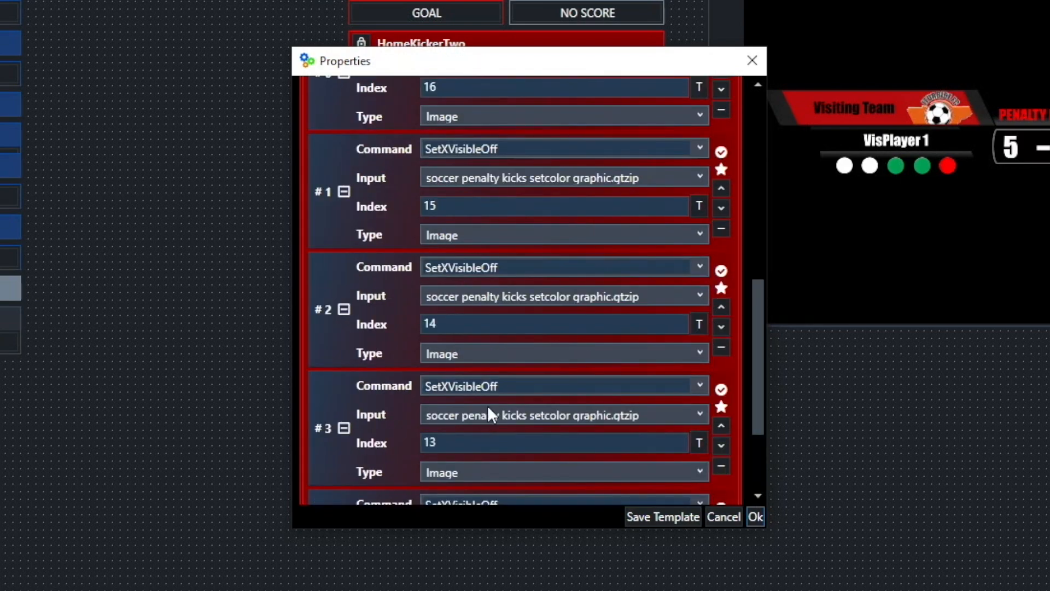
scroll(478, 306, "down", 5)
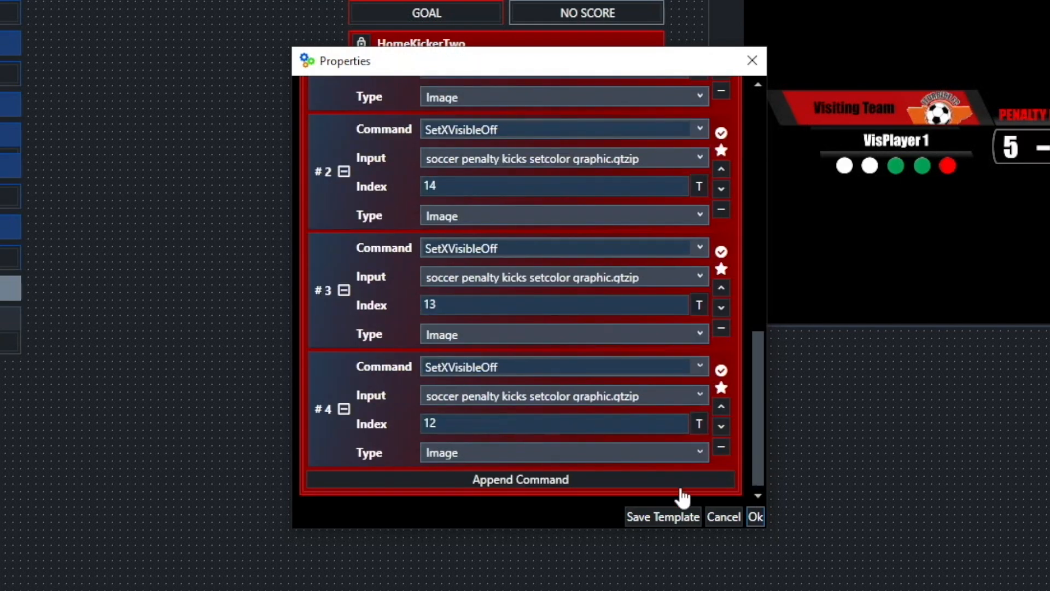
left_click(700, 424)
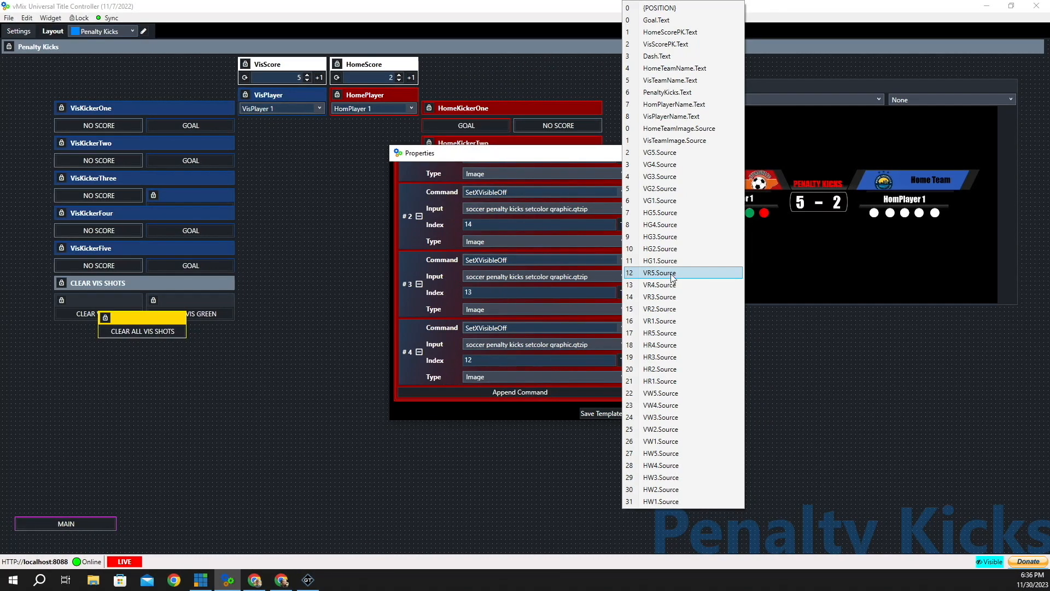
left_click(828, 363)
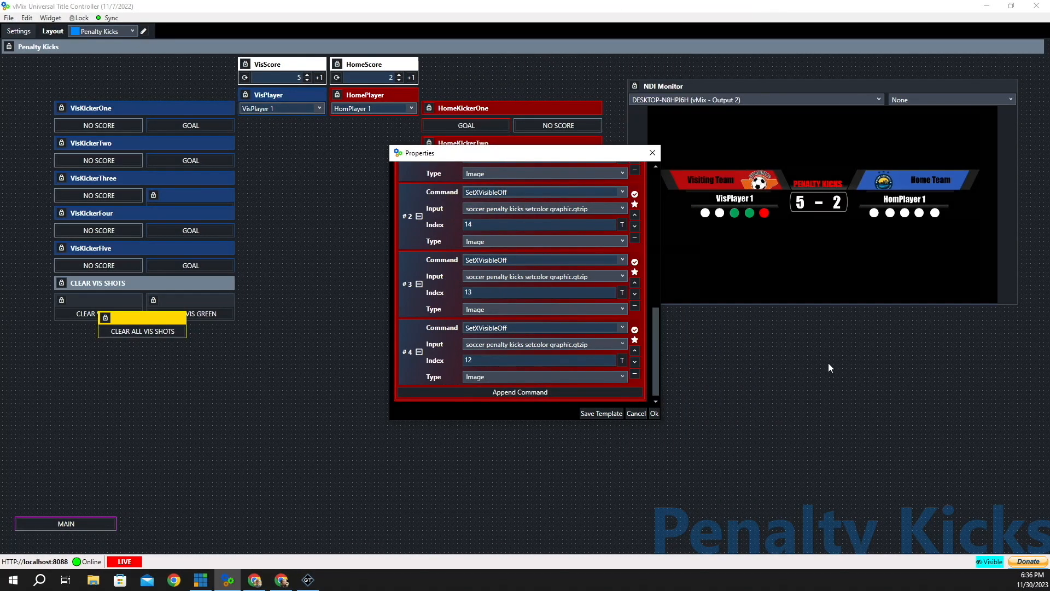
- Close the button settings and delete the dot circles VG5 through HW1 in GT Designer
left_click(655, 414)
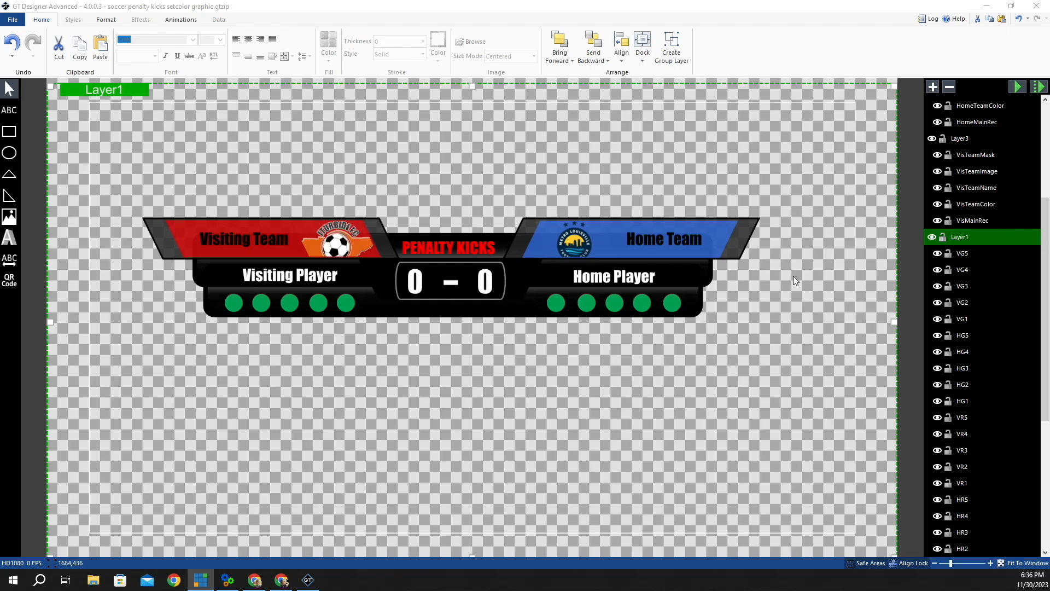
left_click(964, 254)
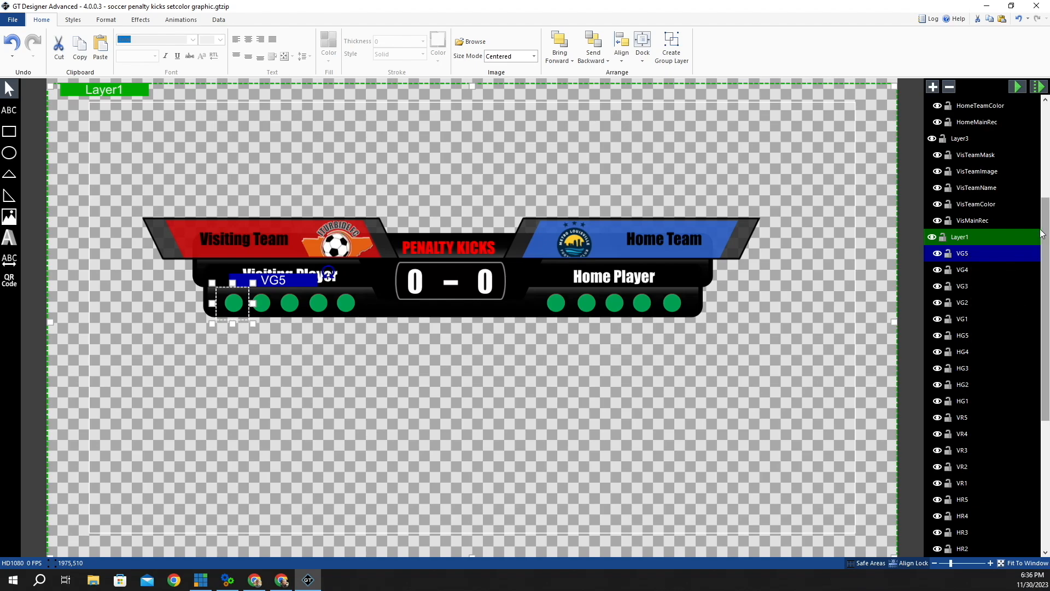
left_click_drag(1046, 223, 1046, 349)
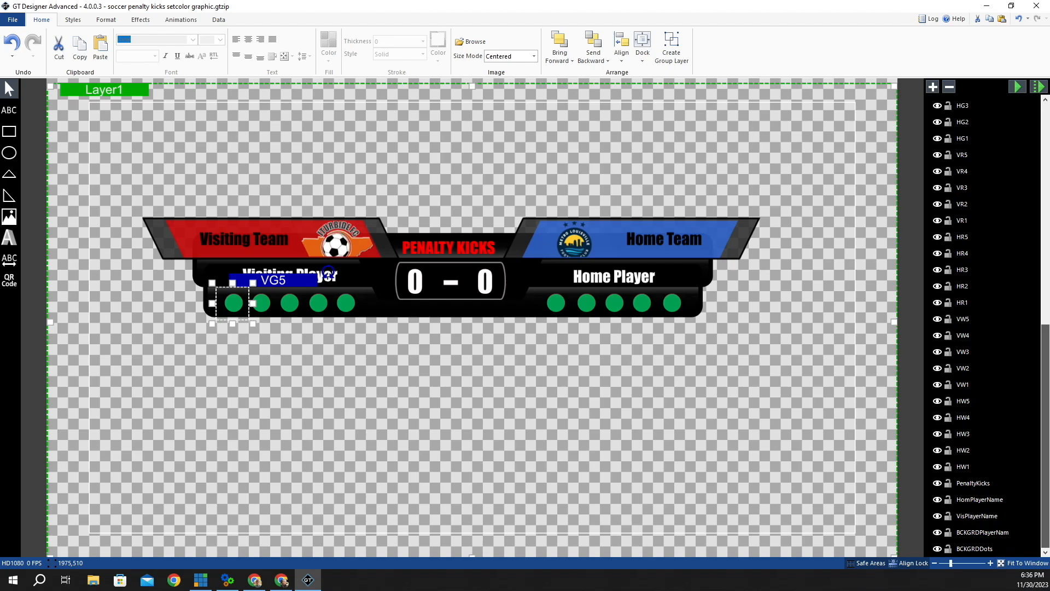
left_click(962, 468, "shift")
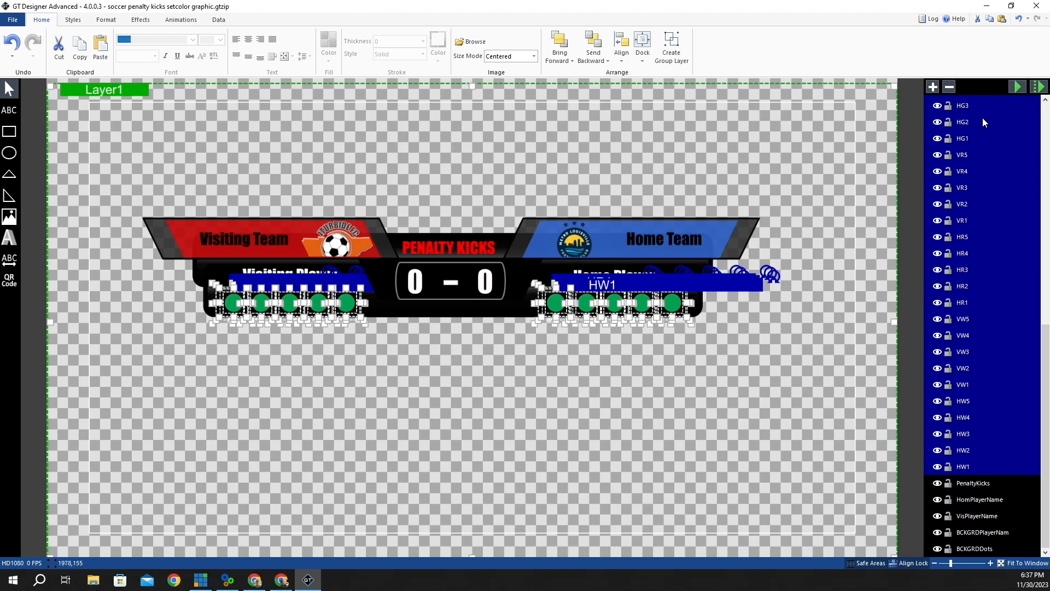
key("Delete")
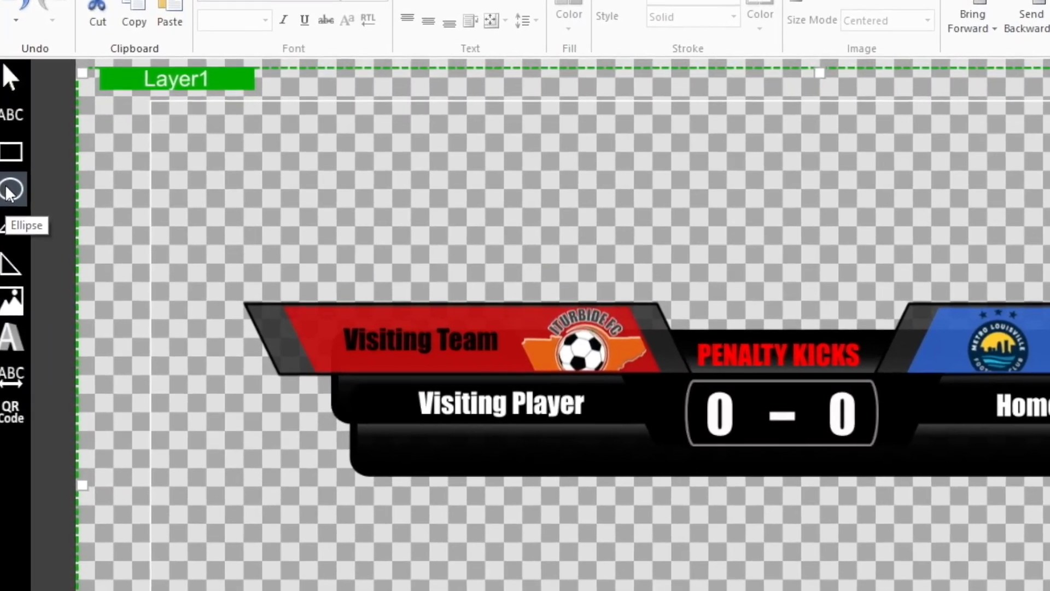
- Draw Ellipse1 below the scoreboard, set its width to 40, and fill it White
left_click(9, 189)
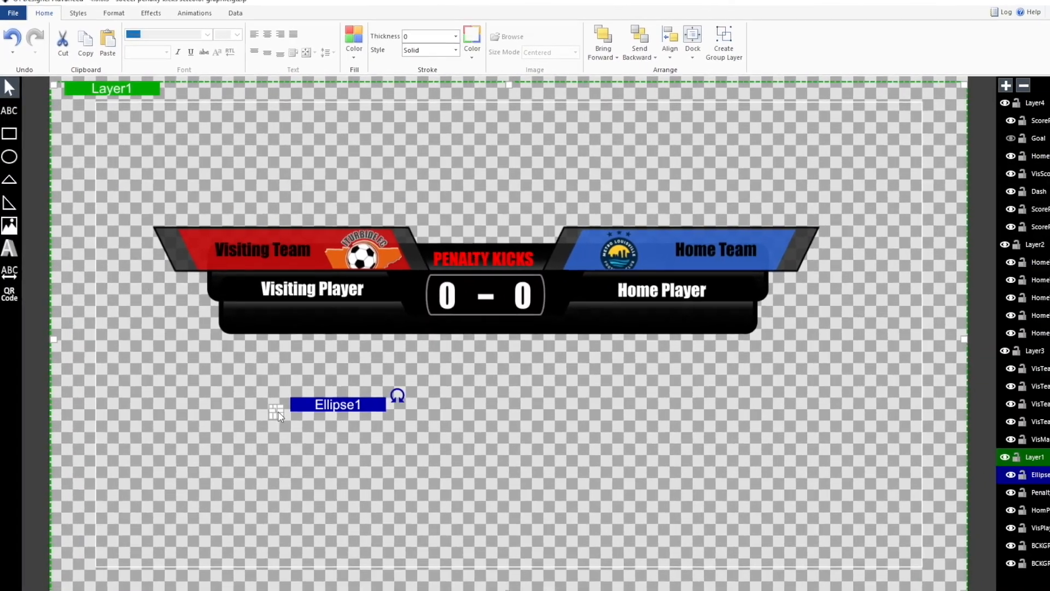
left_click_drag(278, 412, 297, 433)
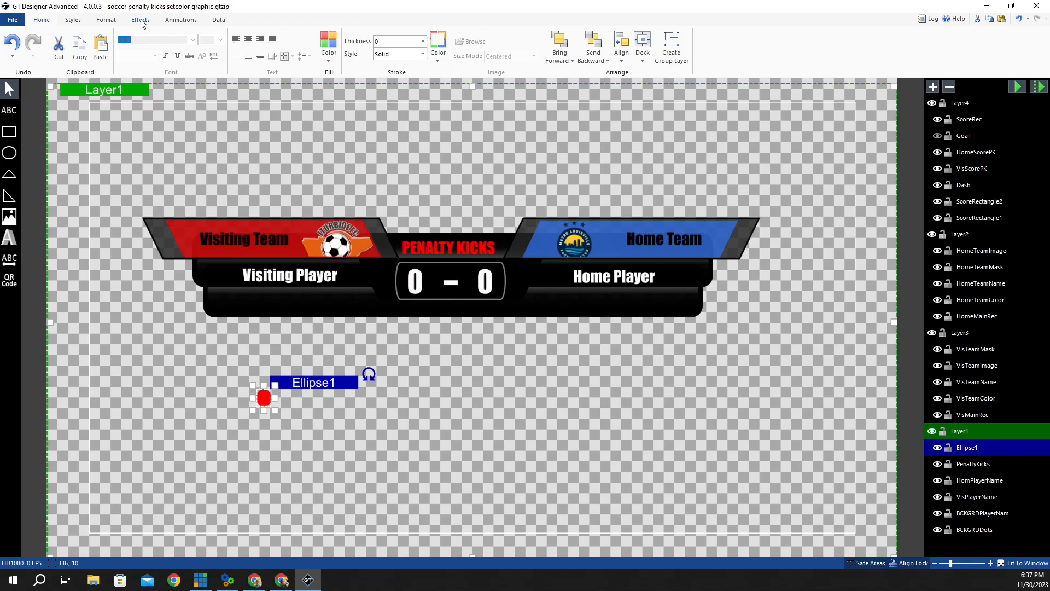
left_click(107, 20)
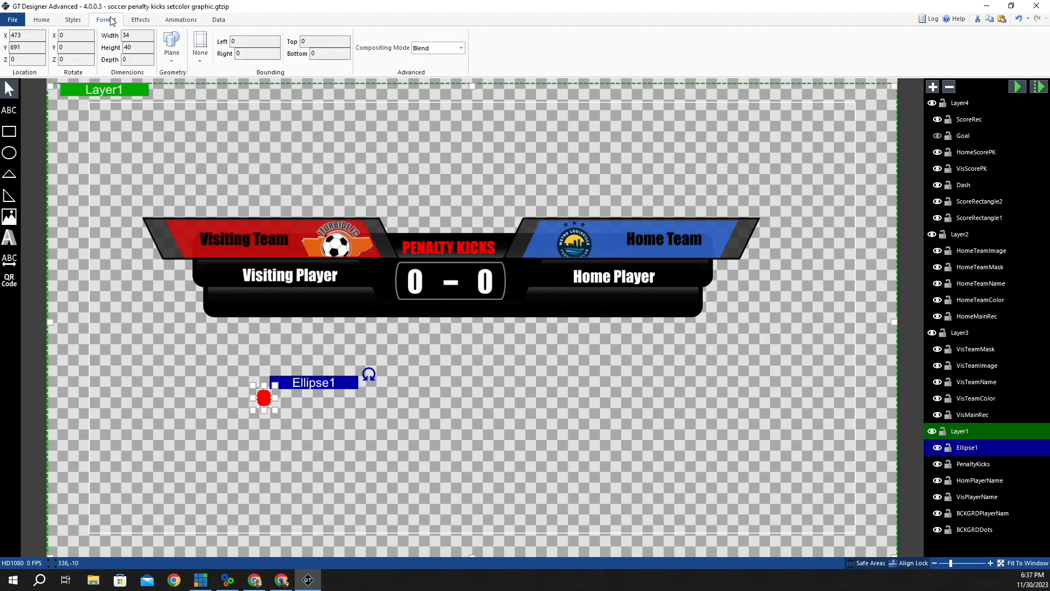
double_click(133, 35)
type("1")
key("Return")
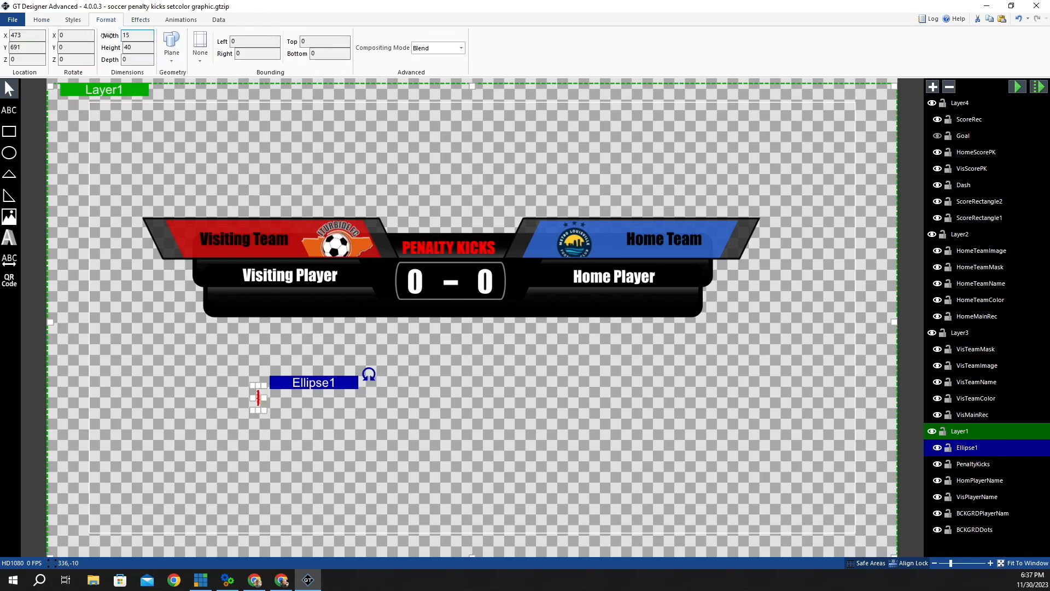
type("40")
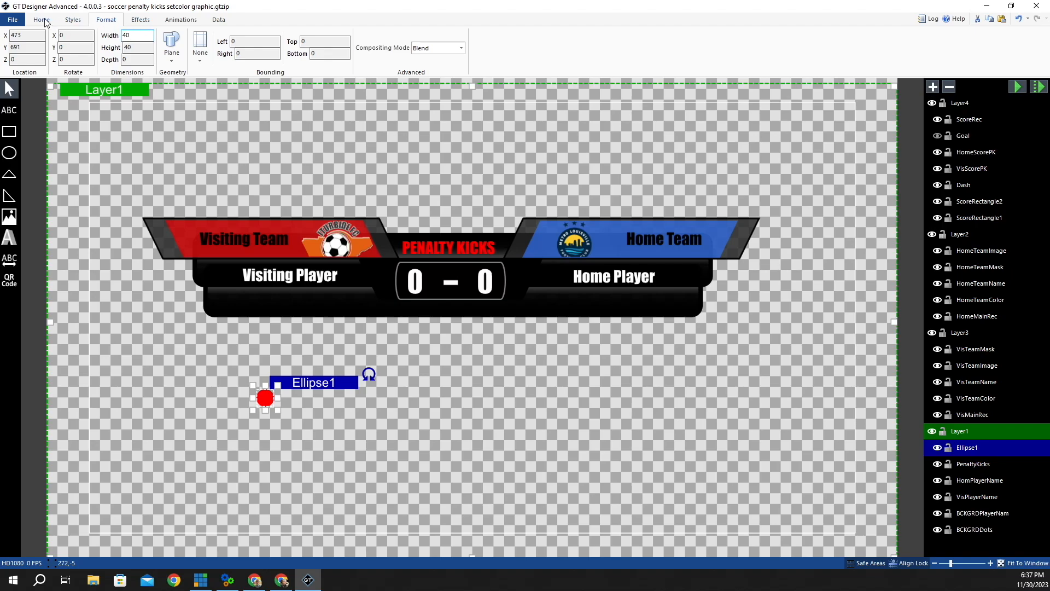
left_click(45, 22)
left_click(329, 46)
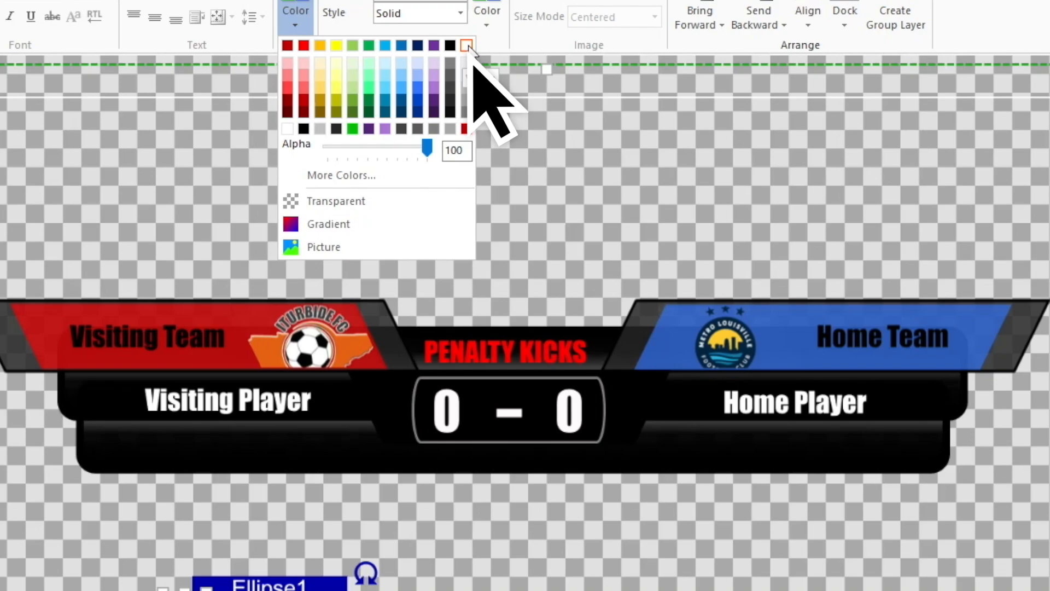
left_click(427, 73)
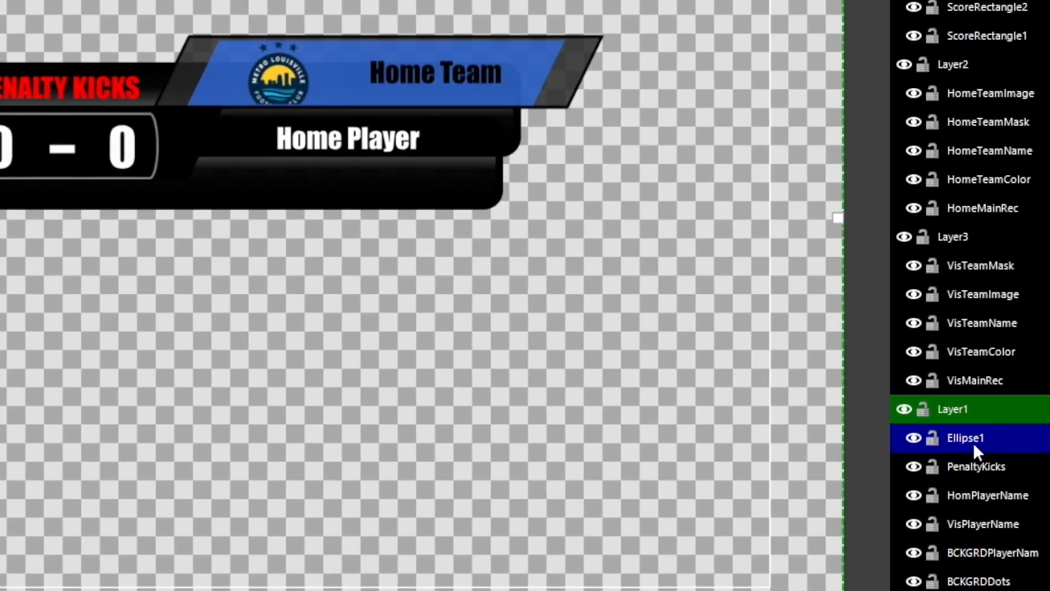
- Rename Ellipse1 to V1 and nudge it onto the Visiting Player bar
right_click(977, 437)
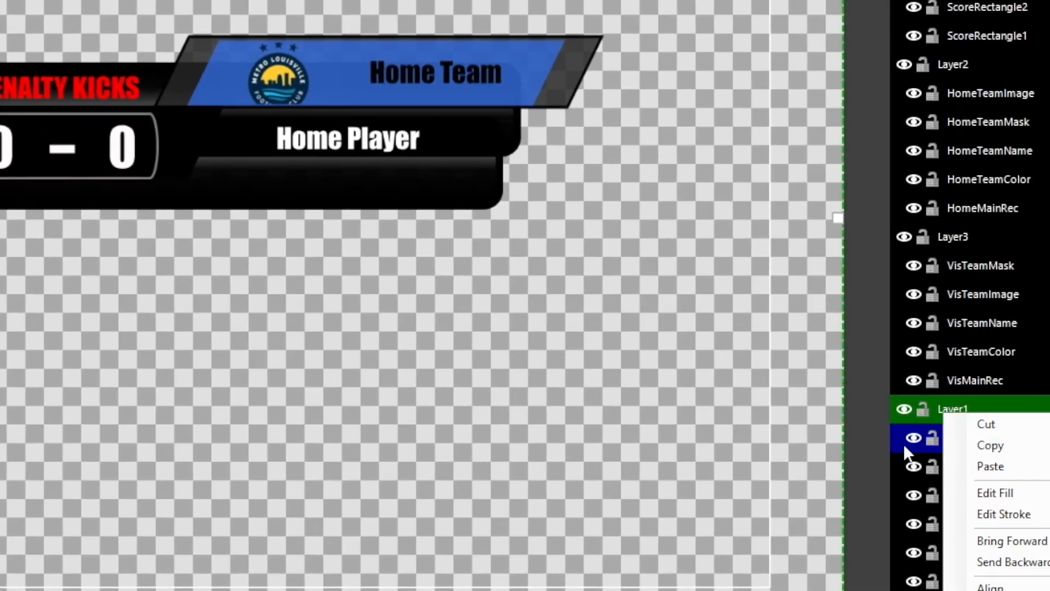
left_click(904, 444)
left_click(982, 436)
left_click(983, 435)
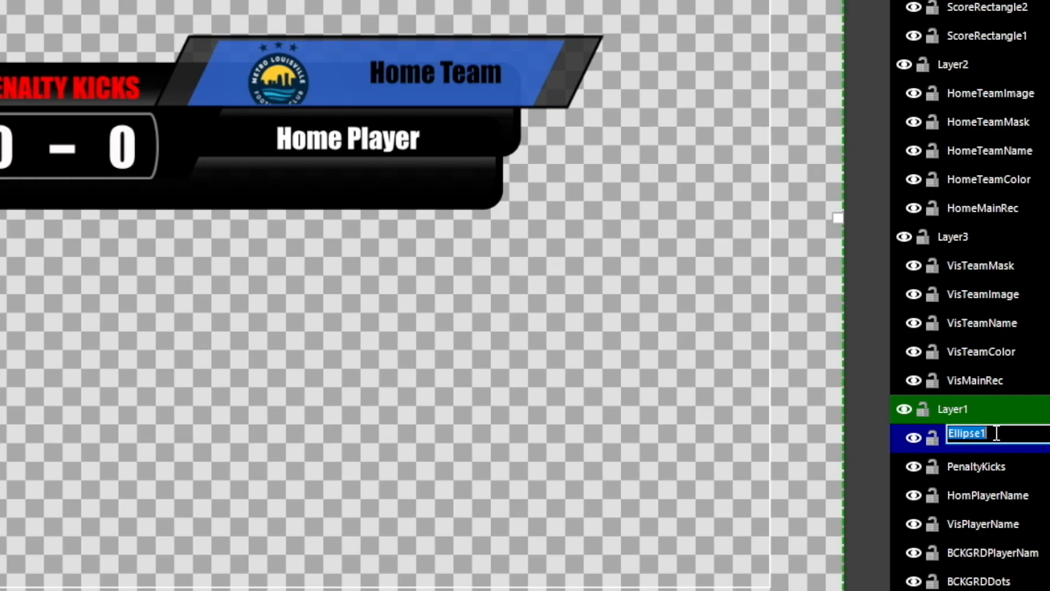
type("V1")
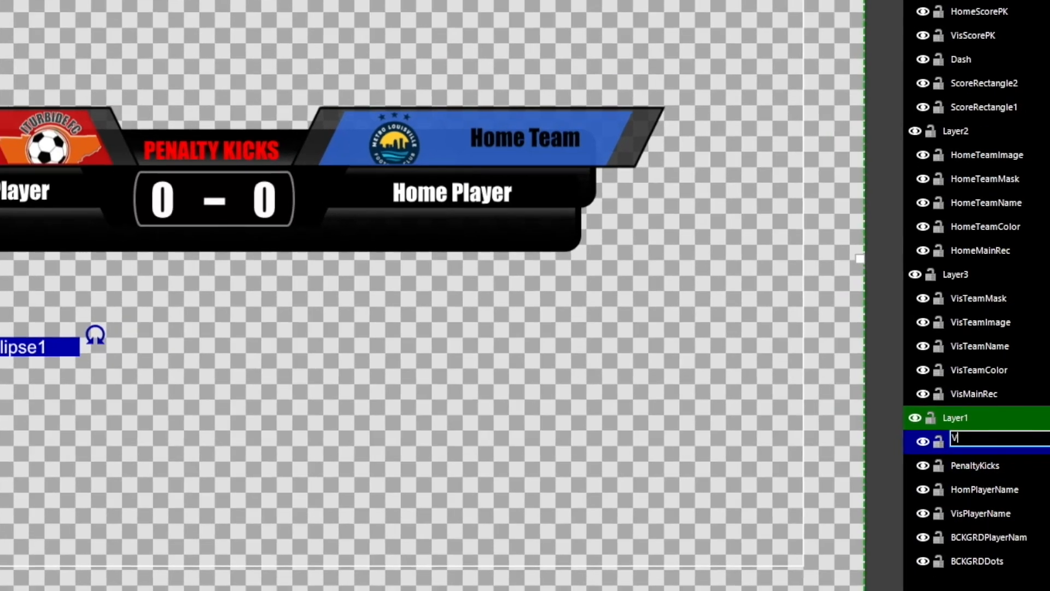
key("Return")
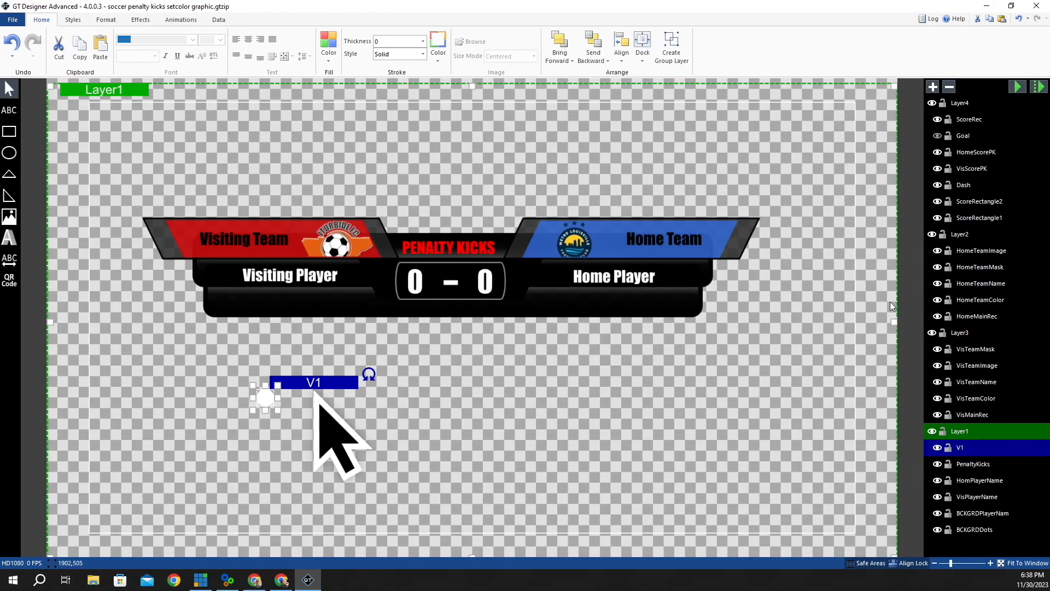
left_click_drag(322, 387, 296, 316)
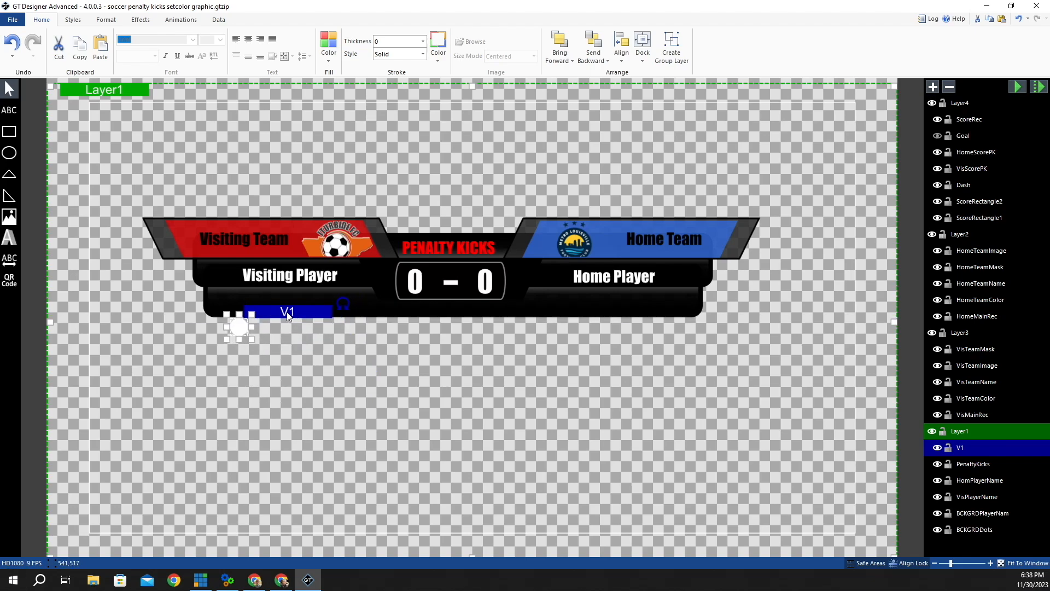
key("Up")
key("Up")
key("Up")
key("Up")
key("Up")
key("Up")
key("Up")
key("Up")
key("Up")
key("Up")
key("Up")
key("Up")
key("Up")
key("Up")
key("Up")
key("Up")
key("Up")
key("Up")
key("Up")
key("Up")
key("Up")
key("Up")
key("Up")
key("Up")
key("Up")
key("Up")
key("Up")
key("Up")
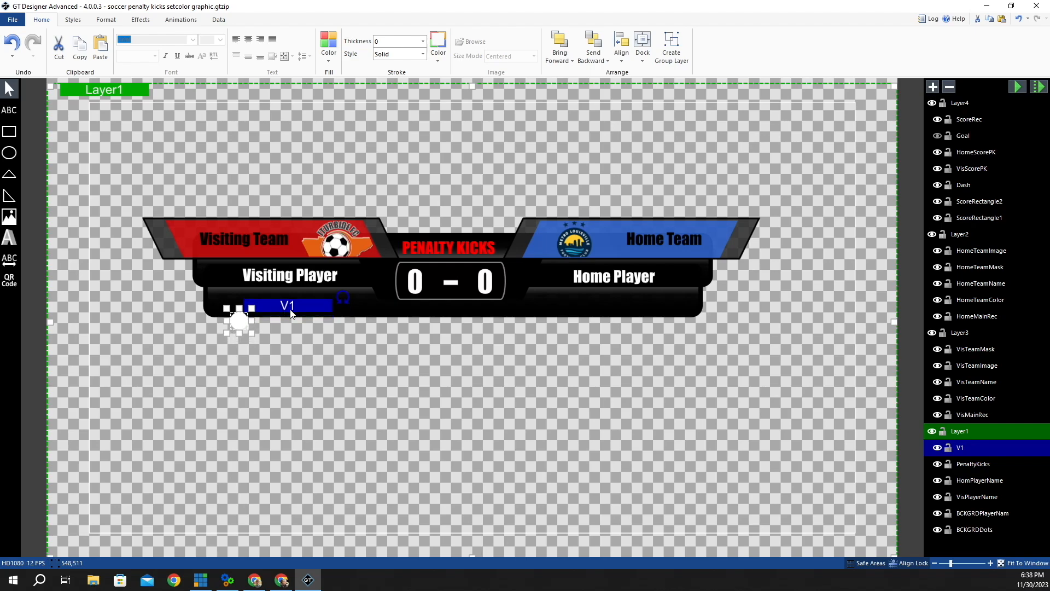
key("Up")
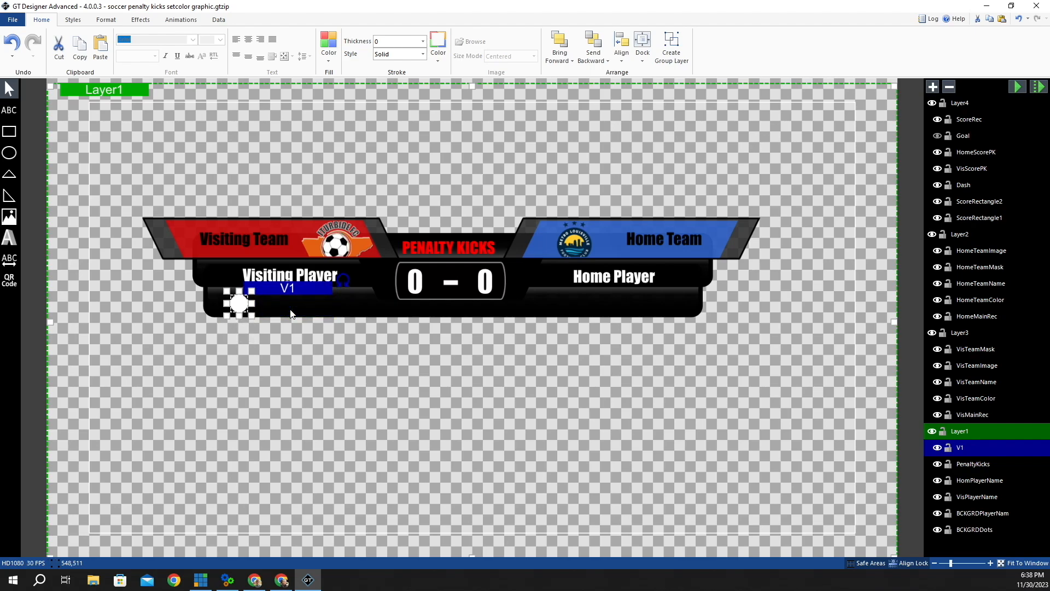
key("Left")
key("Left")
key("Left")
key("Left")
key("Left")
key("Left")
key("Left")
key("Left")
key("Left")
key("Left")
key("Left")
key("Left")
key("Left")
key("Left")
key("Left")
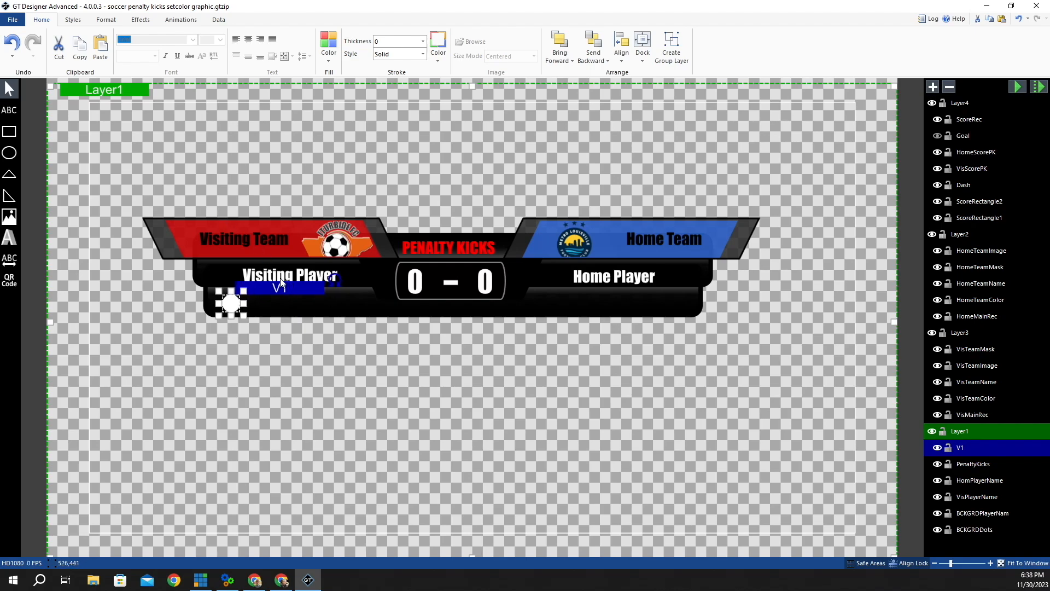
- Copy V1 and paste a duplicate dot, V2, nudged to its right
right_click(286, 288)
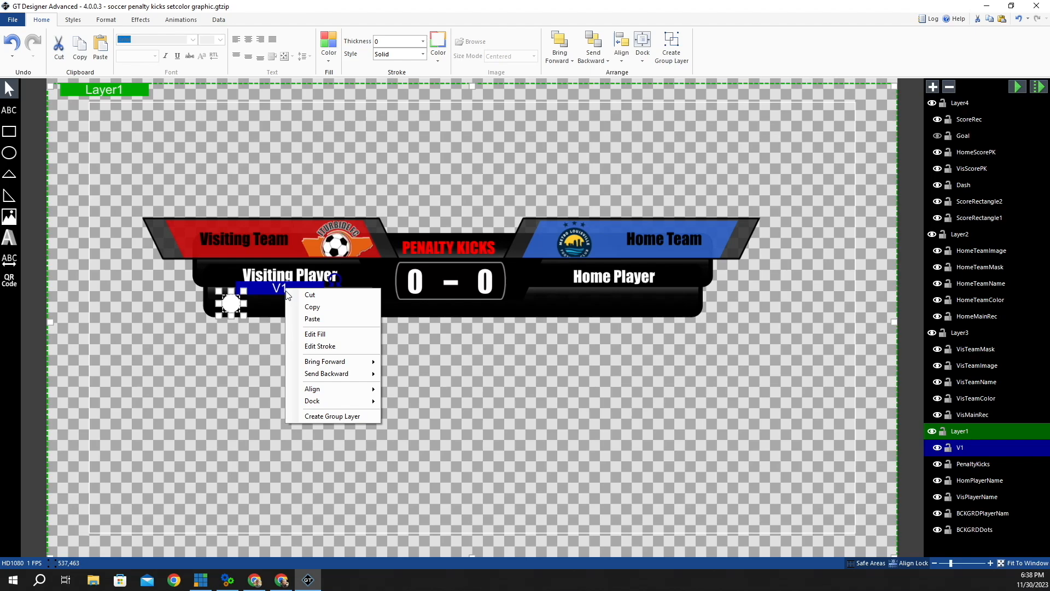
left_click(320, 307)
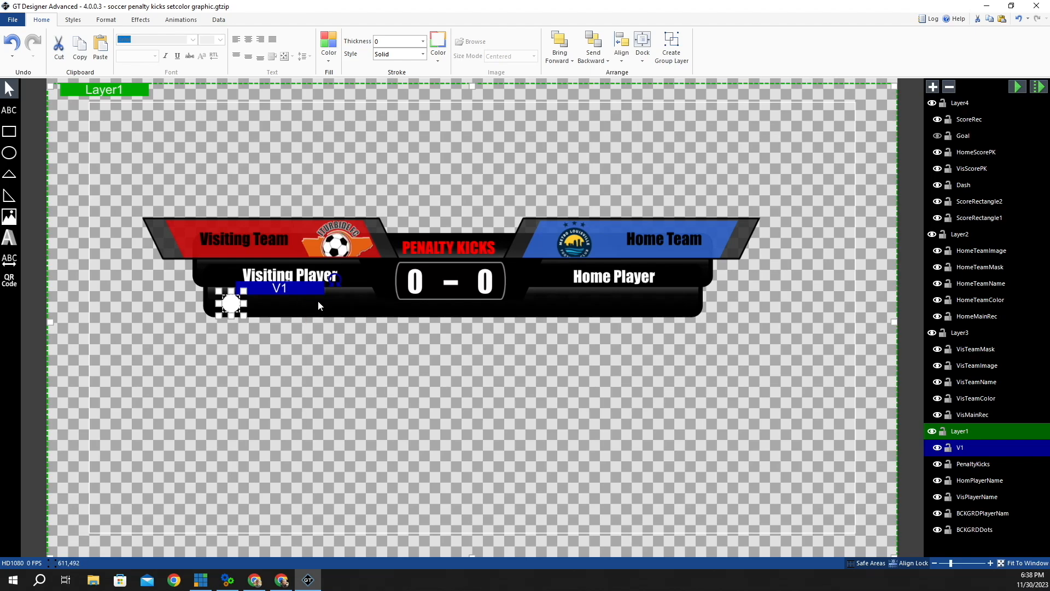
right_click(291, 288)
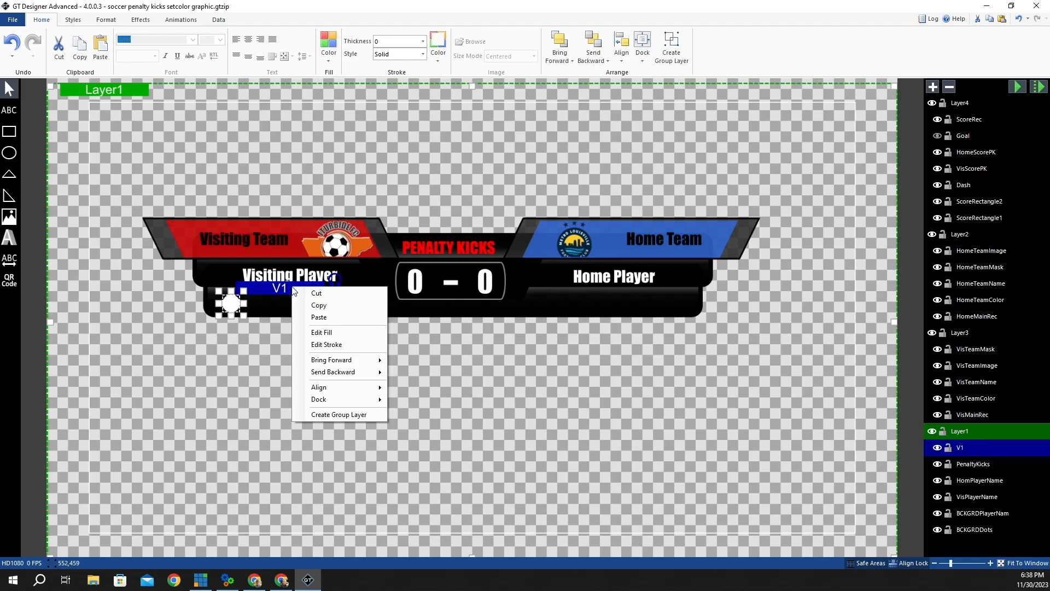
left_click(324, 318)
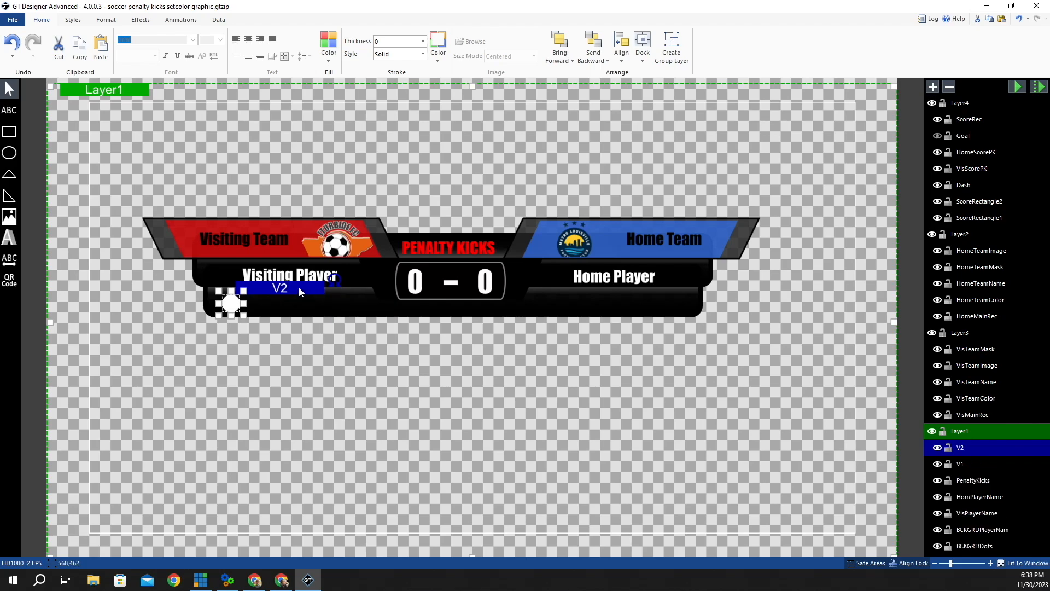
key("Right")
key("Right")
key("Right")
key("Right")
key("Right")
key("Right")
key("Right")
key("Right")
key("Right")
key("Right")
key("Right")
key("Right")
key("Right")
key("Right")
key("Right")
key("Right")
key("Right")
key("Right")
key("Right")
key("Right")
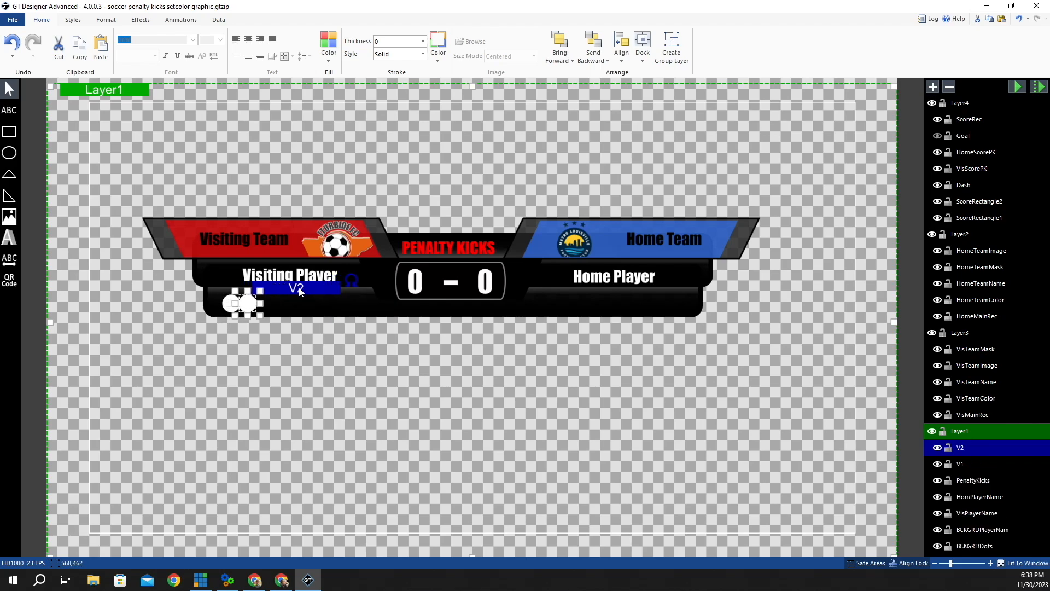
key("Right")
key("Right")
key("Right")
key("Right")
key("Right")
key("Right")
key("Right")
key("Right")
key("Right")
key("Right")
key("Right")
key("Right")
key("Right")
key("Right")
key("Right")
key("Right")
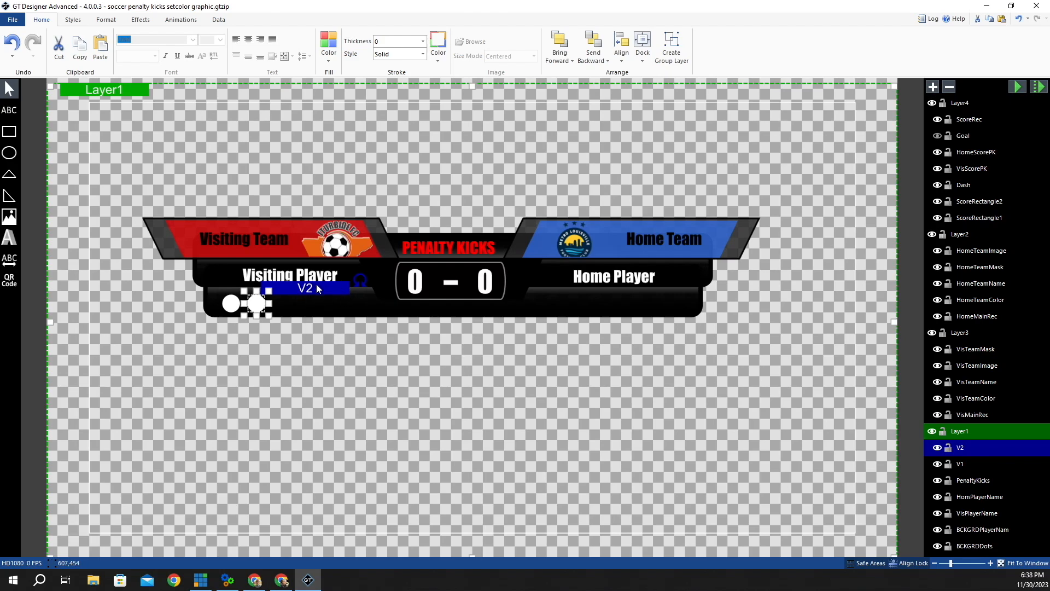
- Paste dots V3 and V4, each nudged right beside the previous one
right_click(319, 288)
left_click(324, 305)
right_click(319, 288)
left_click(354, 319)
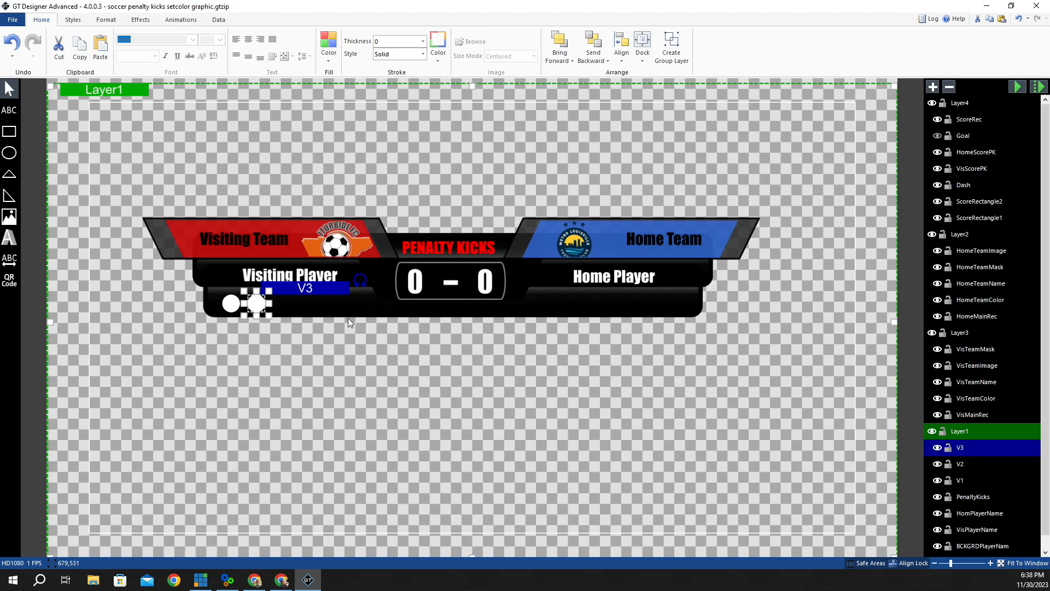
key("Right")
key("Right")
key("Right")
key("Right")
key("Right")
key("Right")
key("Right")
key("Right")
key("Right")
key("Right")
key("Right")
key("Right")
key("Right")
key("Right")
key("Right")
key("Right")
key("Right")
key("Right")
key("Right")
key("Right")
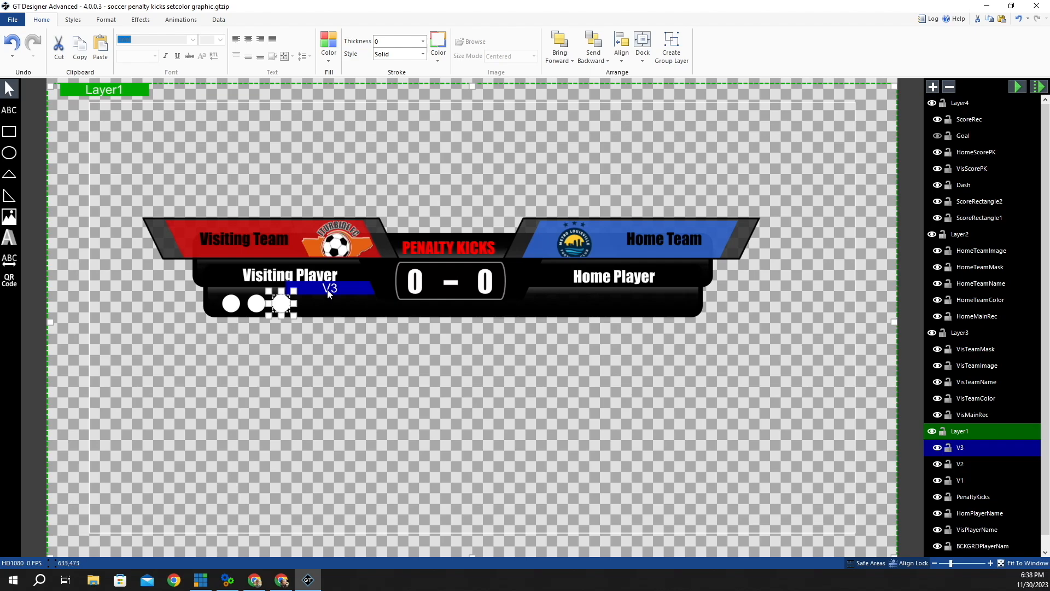
right_click(327, 288)
left_click(345, 305)
right_click(331, 288)
left_click(374, 319)
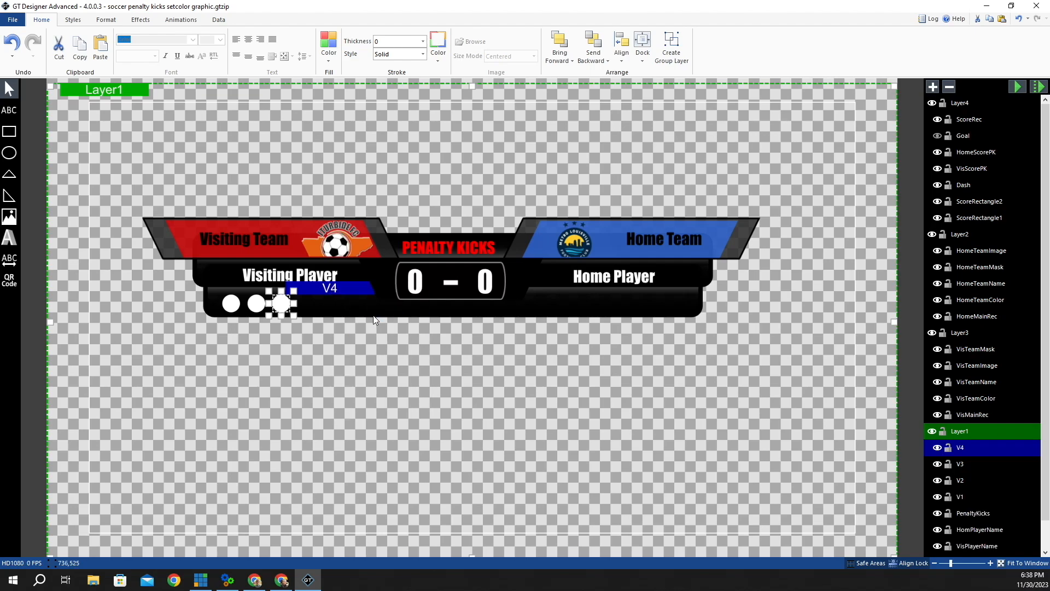
key("Right")
key("Right")
key("Right")
key("Right")
key("Right")
key("Right")
key("Right")
key("Right")
key("Right")
key("Right")
key("Right")
key("Right")
key("Right")
key("Right")
key("Right")
key("Right")
key("Right")
key("Right")
key("Right")
key("Right")
key("Right")
key("Right")
key("Right")
key("Right")
key("Right")
key("Right")
key("Right")
key("Right")
key("Right")
key("Right")
key("Right")
key("Right")
key("Right")
key("Right")
key("Right")
key("Right")
key("Right")
key("Right")
key("Right")
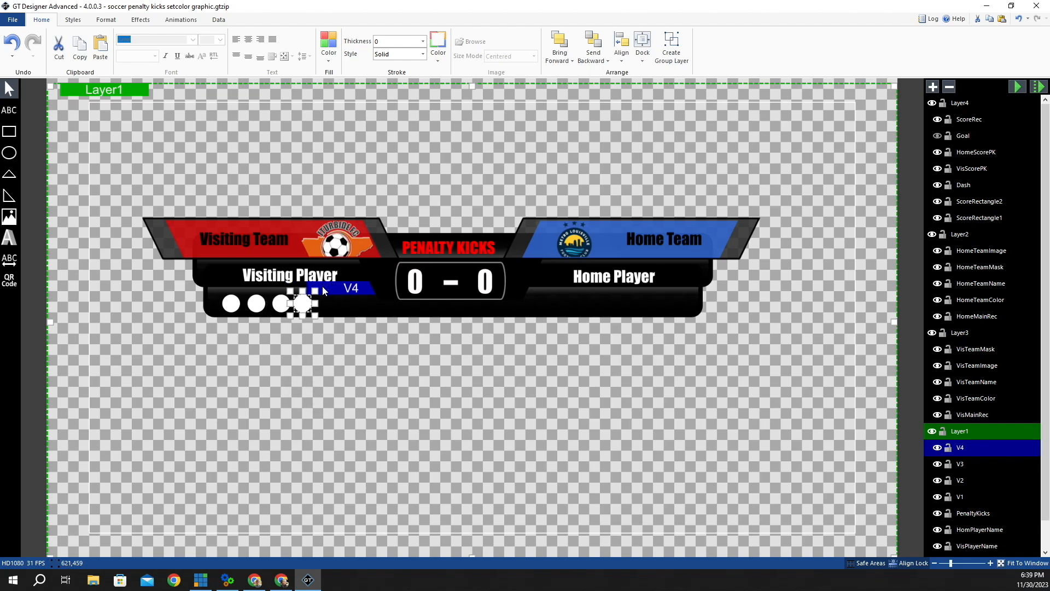
- Paste dots V5 and V6, nudging them right toward the score box
right_click(380, 291)
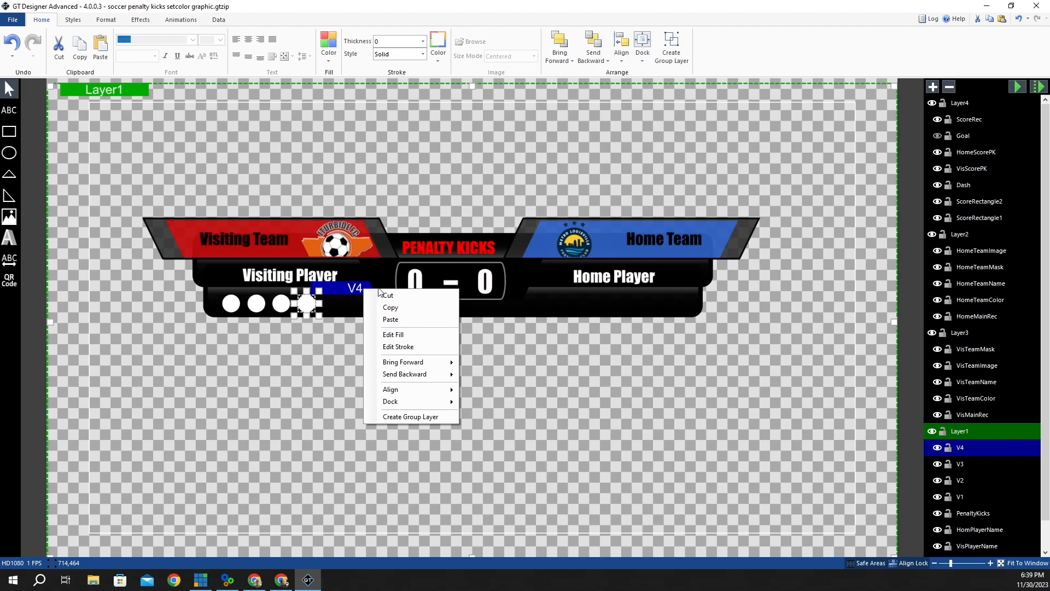
left_click(404, 311)
right_click(354, 284)
left_click(397, 315)
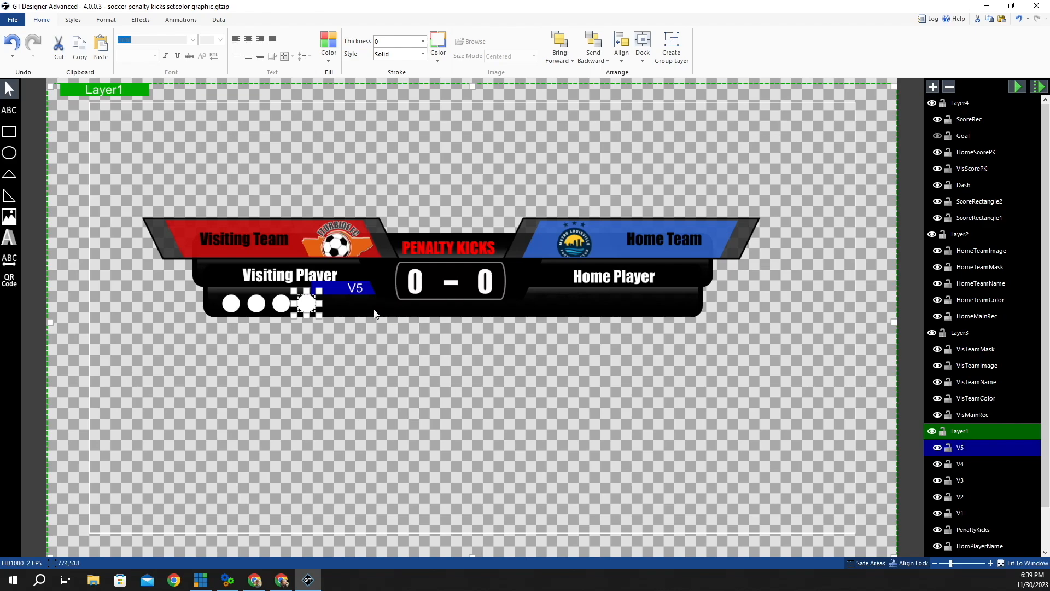
key("Right")
key("Right")
key("Right")
key("Right")
key("Right")
key("Right")
key("Right")
key("Right")
key("Right")
key("Right")
key("Right")
key("Right")
key("Right")
key("Right")
key("Right")
key("Right")
key("Right")
key("Right")
key("Right")
key("Right")
key("Right")
key("Right")
key("Right")
key("Right")
key("Right")
key("Right")
key("Right")
key("Right")
key("Right")
key("Right")
key("Right")
key("Right")
key("Right")
key("Right")
key("Right")
key("Right")
key("Right")
key("Right")
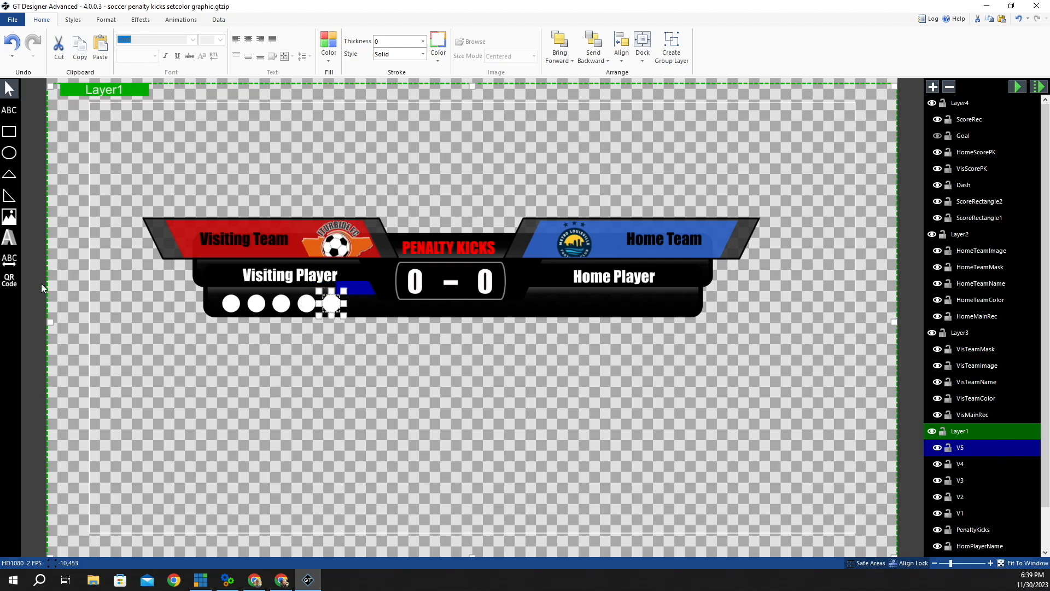
right_click(356, 294)
left_click(396, 307)
right_click(365, 290)
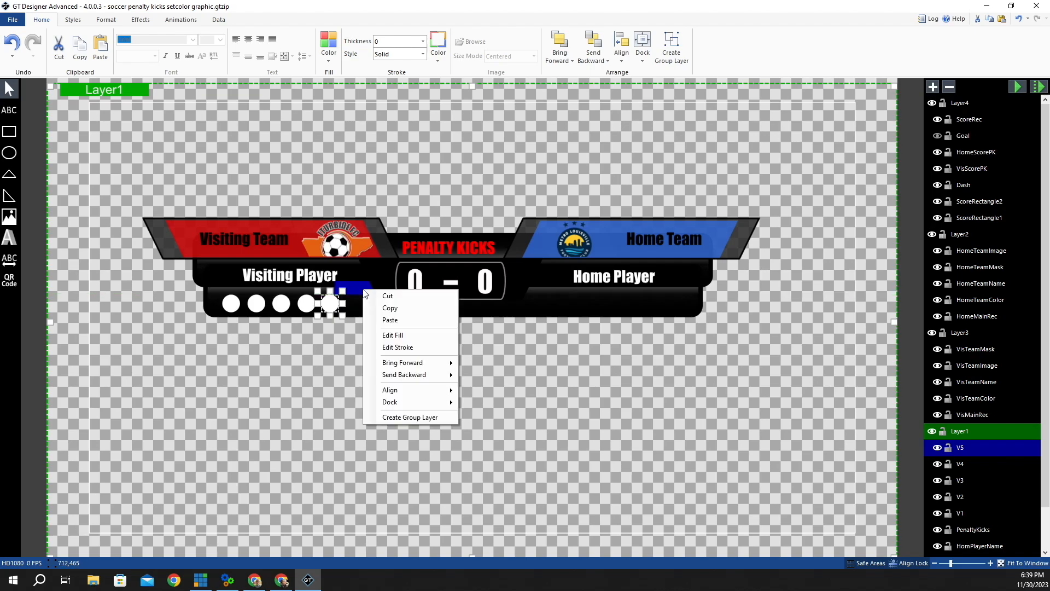
left_click(399, 320)
key("Right")
key("Right")
key("Right")
key("Right")
key("Right")
key("Right")
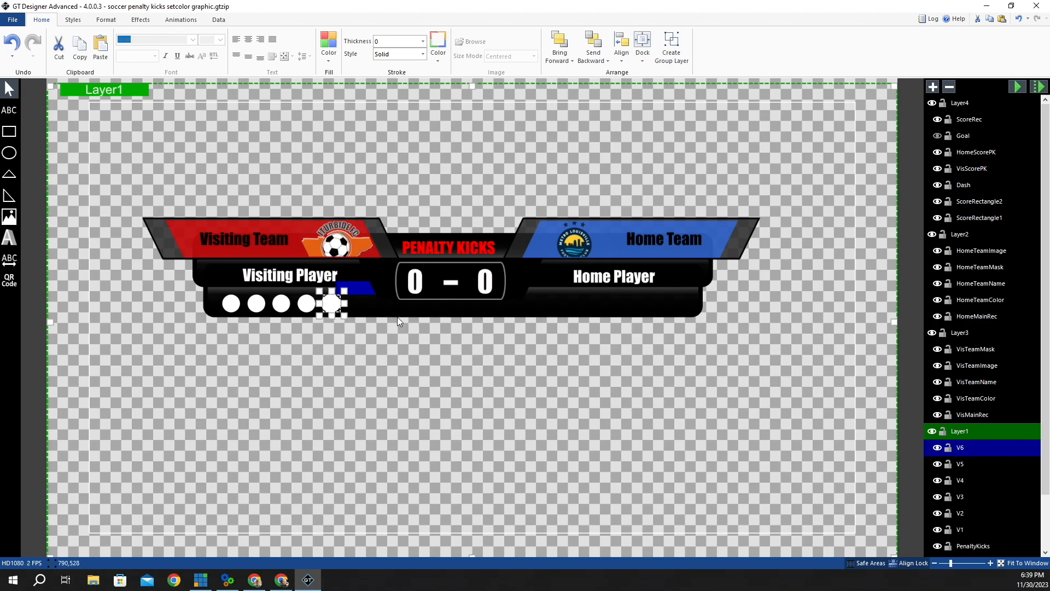
key("Right")
key("Right")
key("Right")
key("Right")
key("Right")
key("Right")
key("Right")
key("Right")
key("Right")
key("Right")
key("Right")
key("Right")
key("Right")
key("Right")
key("Right")
key("Right")
key("Right")
key("Right")
key("Right")
key("Right")
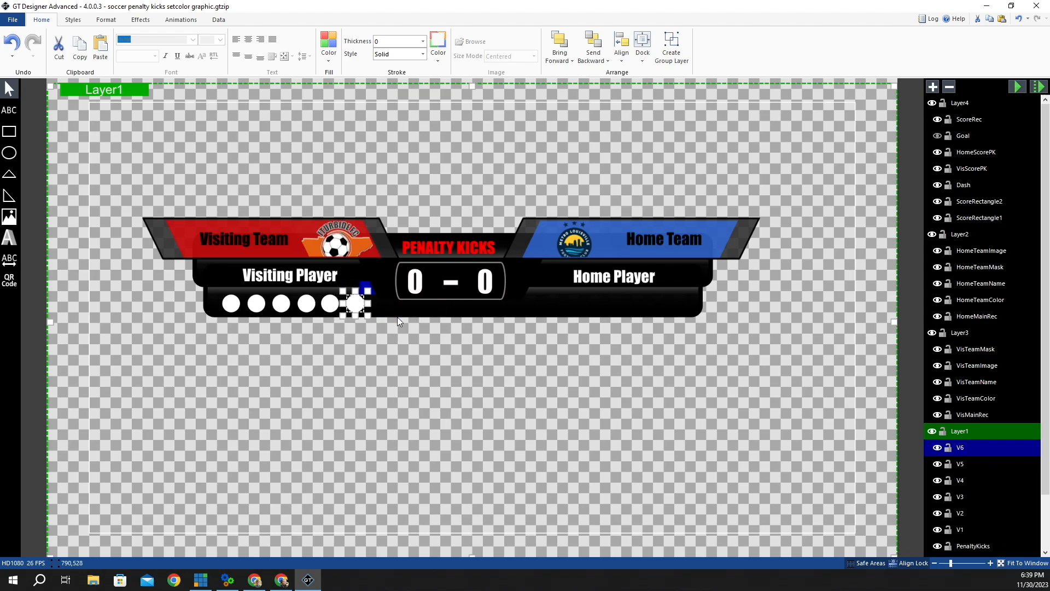
- Move the sixth dot under Home Player and rename its layer H1
key("Right")
key("Right")
key("Right")
key("Right")
key("Right")
key("Right")
key("Right")
key("Right")
key("Right")
key("Right")
key("Right")
key("Right")
key("Right")
key("Right")
key("Right")
key("Right")
key("Right")
key("Right")
key("Right")
key("Right")
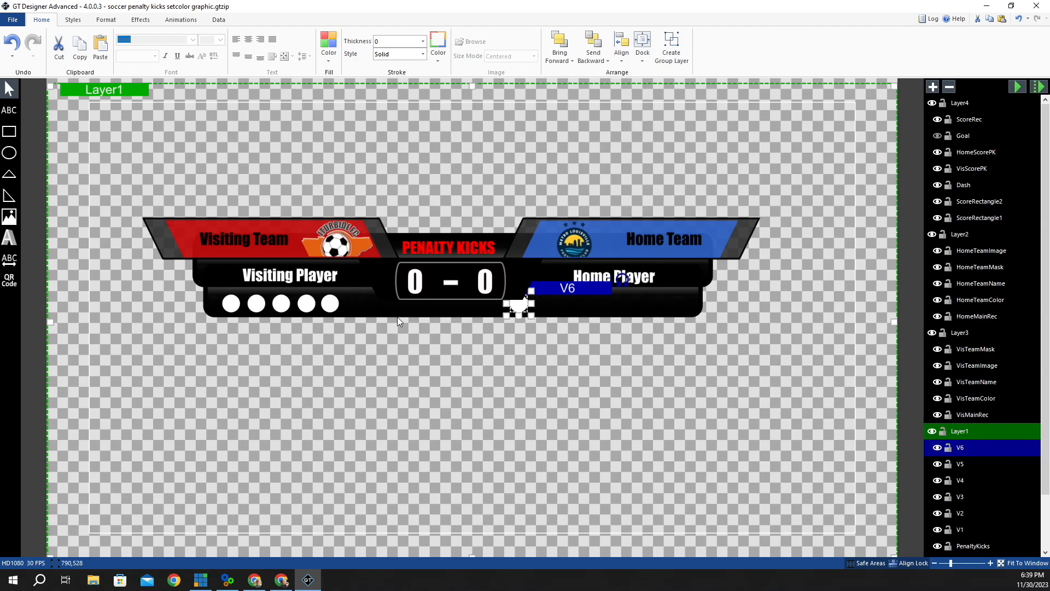
key("Right")
key("Right")
key("Right")
key("Right")
key("Right")
key("Right")
key("Right")
key("Right")
key("Right")
key("Right")
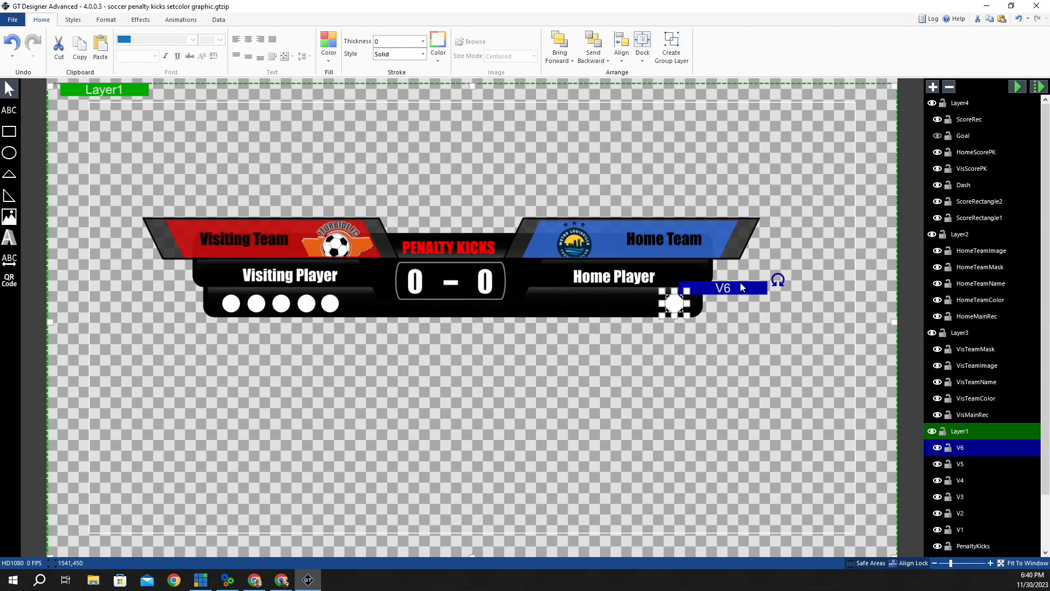
double_click(973, 446)
type("H")
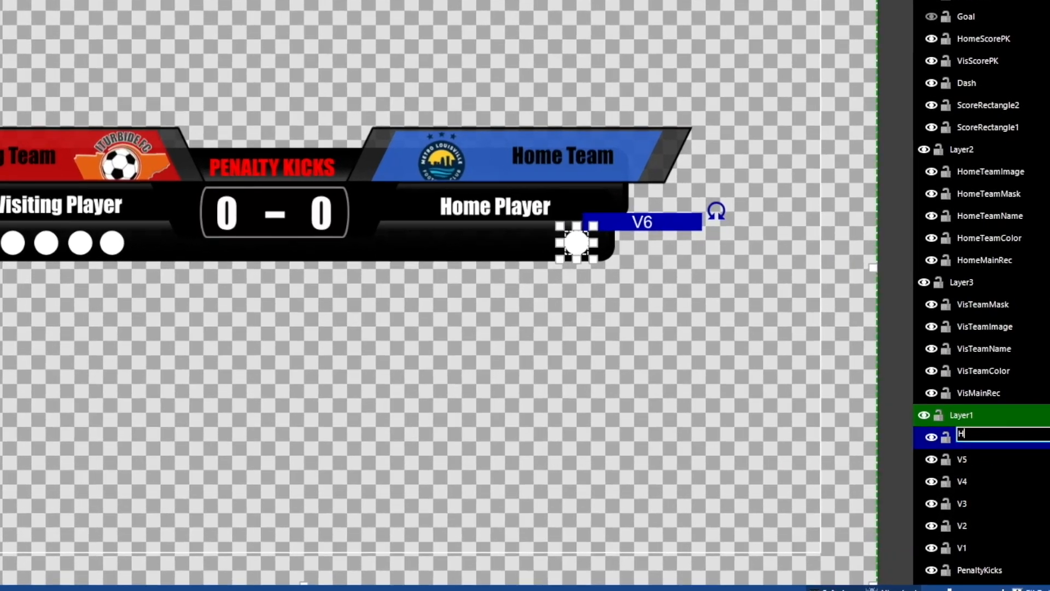
type("1")
key("Return")
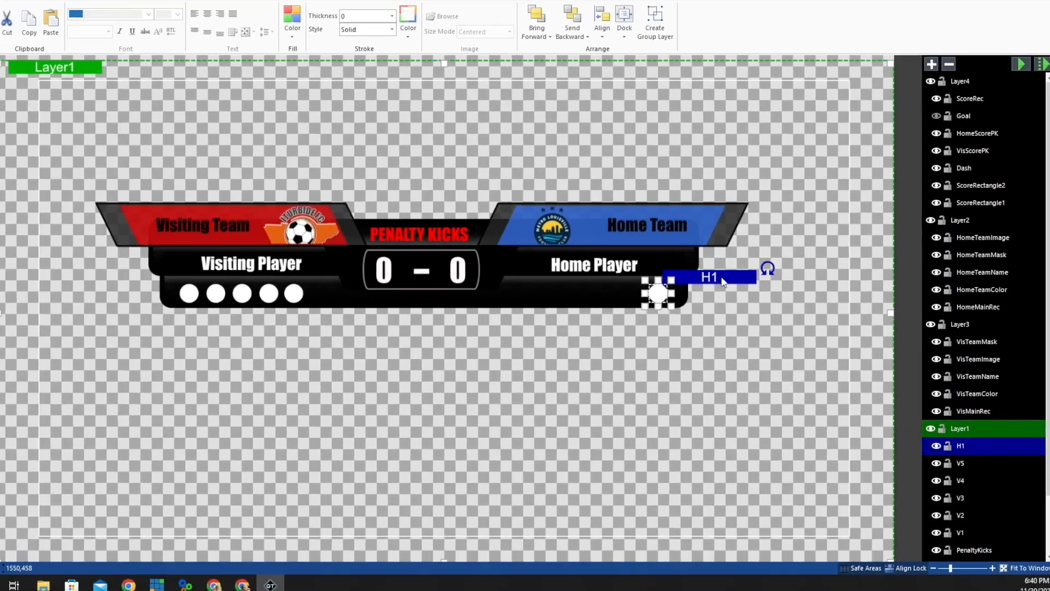
- Copy and paste the dot twice as H2 and H3, nudging each left of the previous one
right_click(637, 203)
left_click(779, 306)
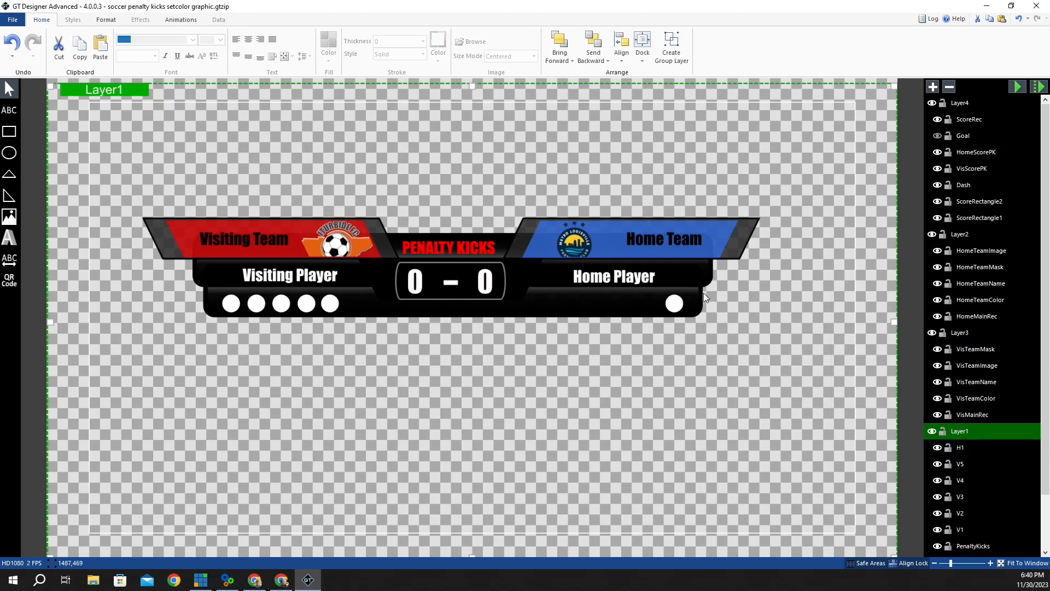
left_click(686, 305)
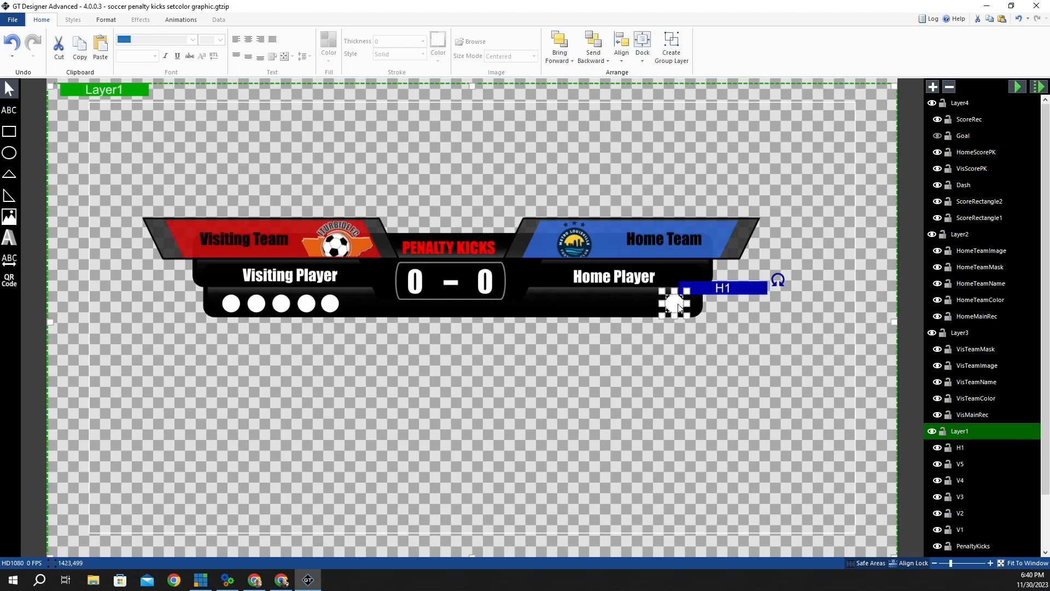
right_click(711, 295)
left_click(728, 310)
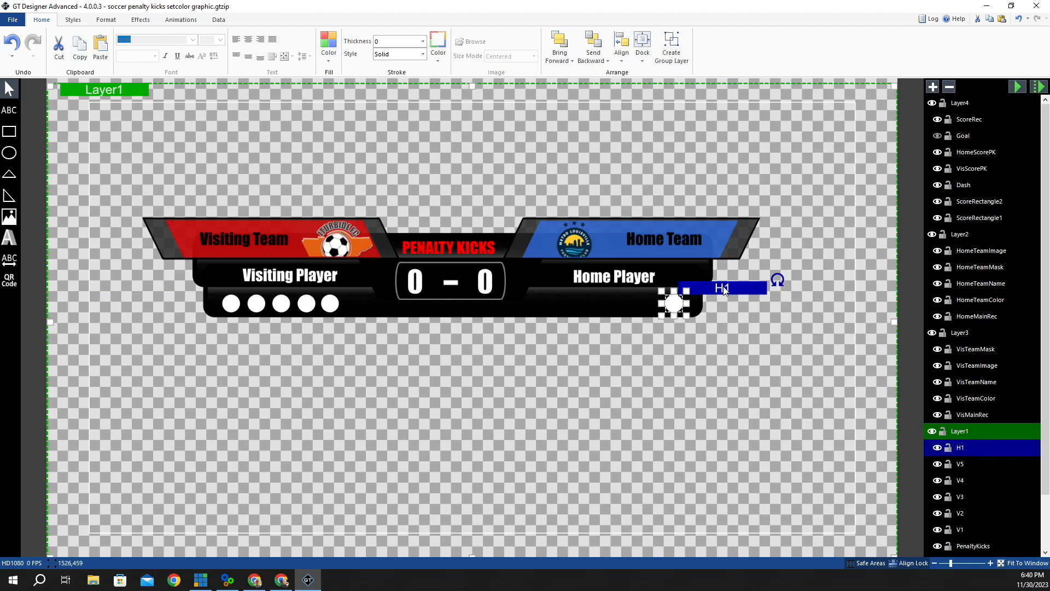
right_click(724, 290)
left_click(752, 320)
key("Left")
key("Left")
key("Left")
key("Left")
key("Left")
key("Left")
key("Left")
key("Left")
key("Left")
key("Left")
key("Left")
key("Left")
key("Left")
key("Left")
key("Left")
key("Left")
key("Left")
key("Left")
key("Left")
key("Left")
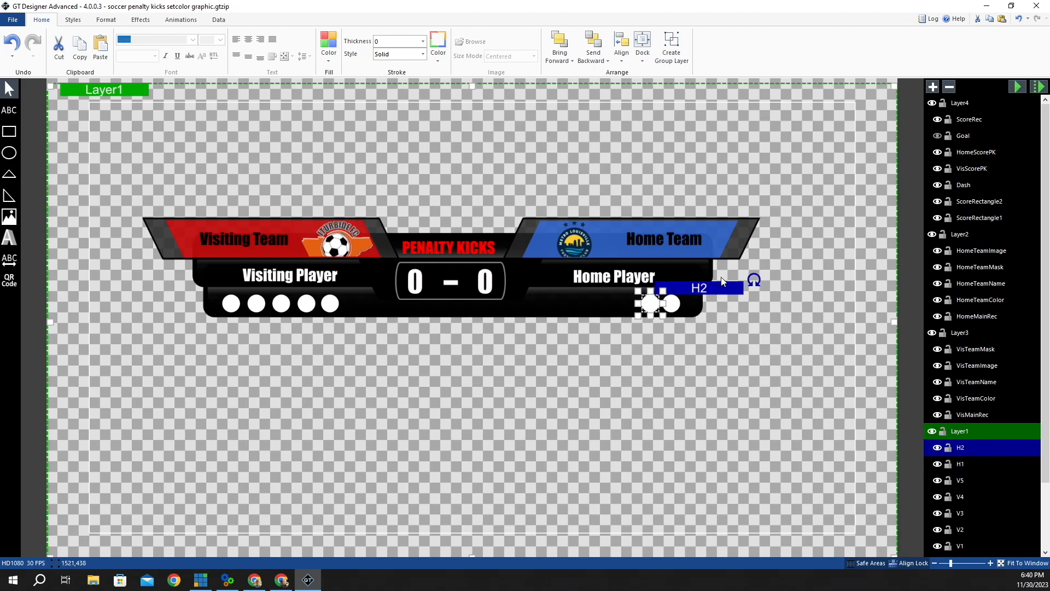
right_click(728, 289)
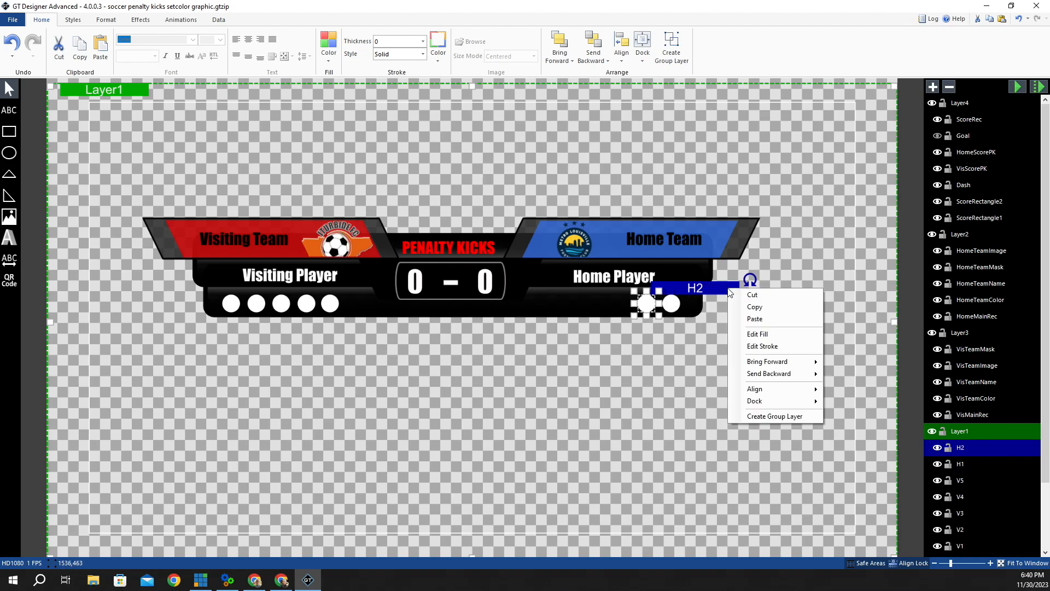
left_click(749, 308)
right_click(700, 289)
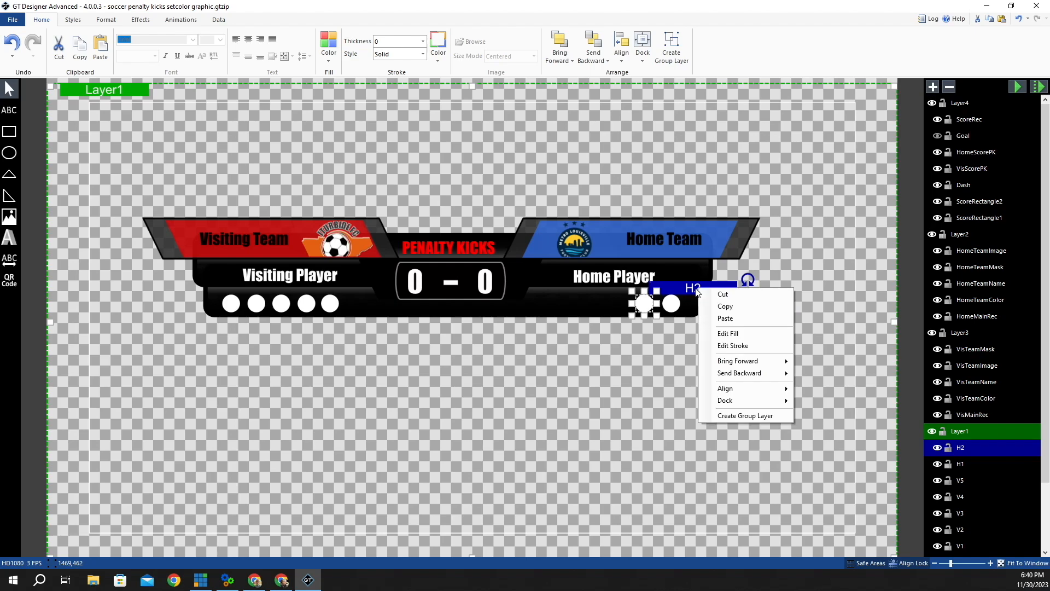
left_click(735, 308)
key("ctrl+v")
key("Left")
key("Left")
key("Left")
key("Left")
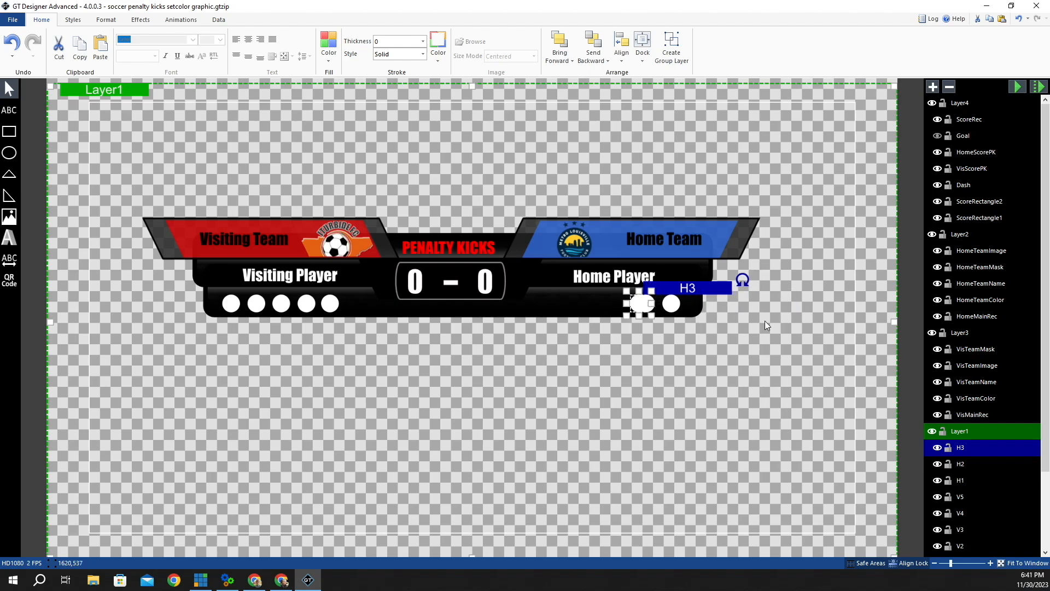
key("Left")
key("Left")
key("Left")
key("Left")
key("Left")
key("Left")
key("Left")
key("Left")
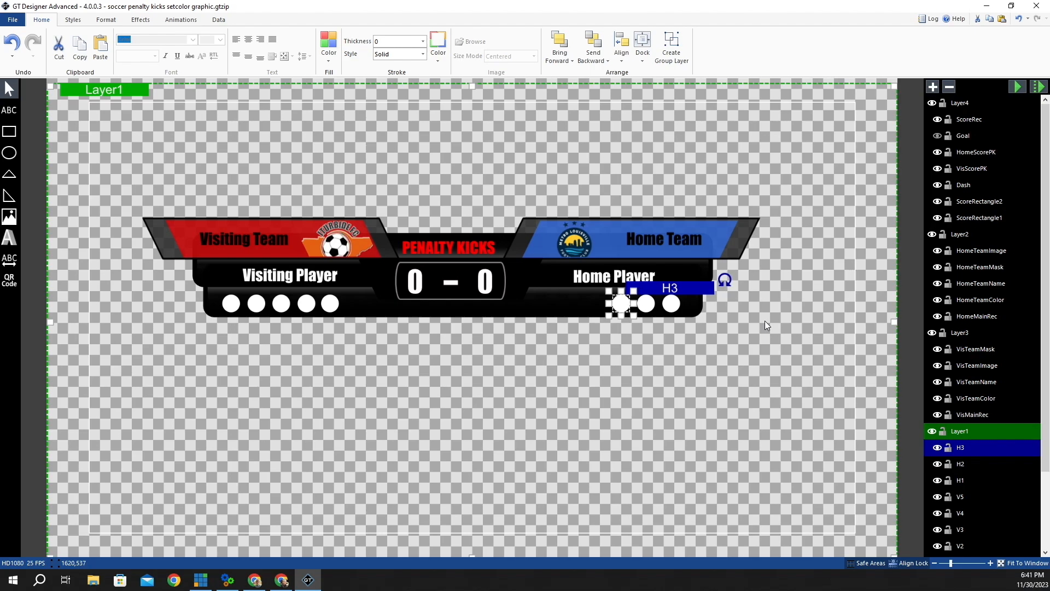
key("Left")
- Paste two more copies as H4 and H5, nudged left to complete the home row
right_click(697, 293)
left_click(735, 301)
right_click(692, 287)
left_click(733, 313)
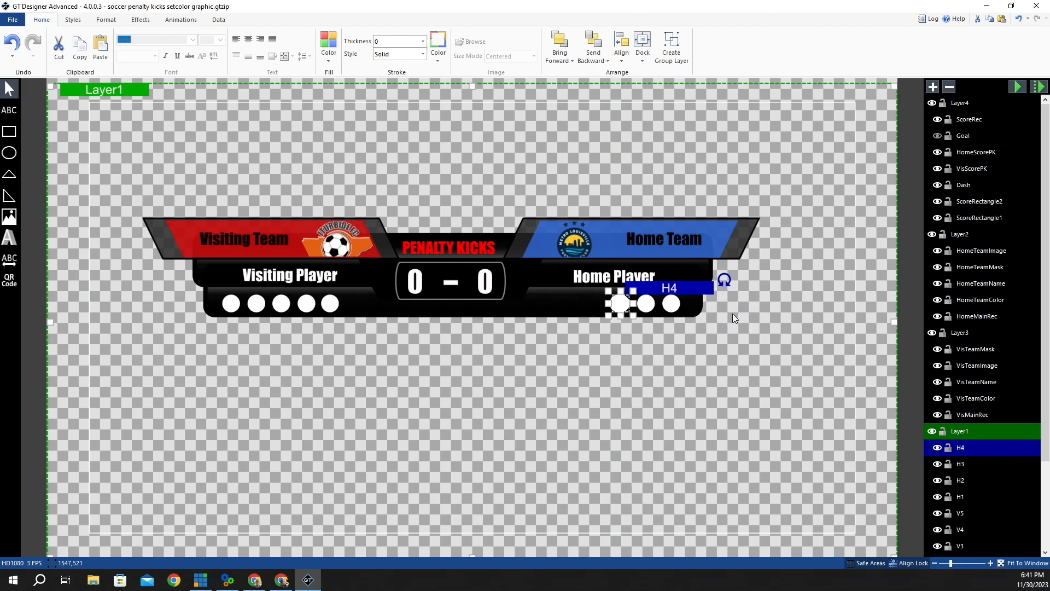
key("Left")
key("Left")
key("Left")
key("Left")
key("Left")
key("Left")
key("Left")
key("Left")
key("Left")
key("Left")
key("Left")
key("Left")
key("Left")
key("Left")
key("Left")
key("Left")
key("Left")
key("Left")
key("Left")
key("Left")
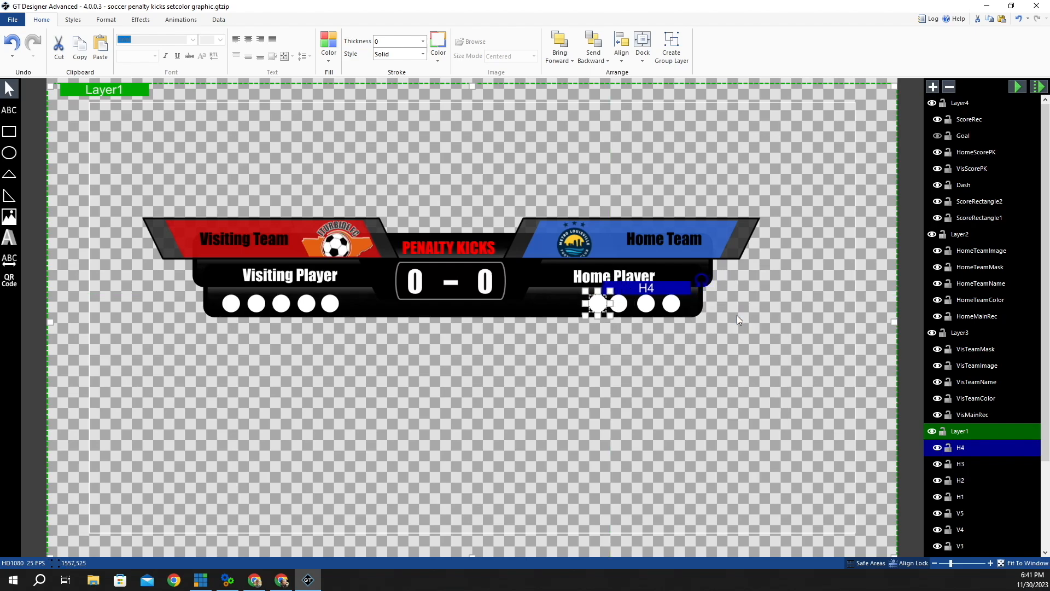
key("Left")
key("Left")
key("Left")
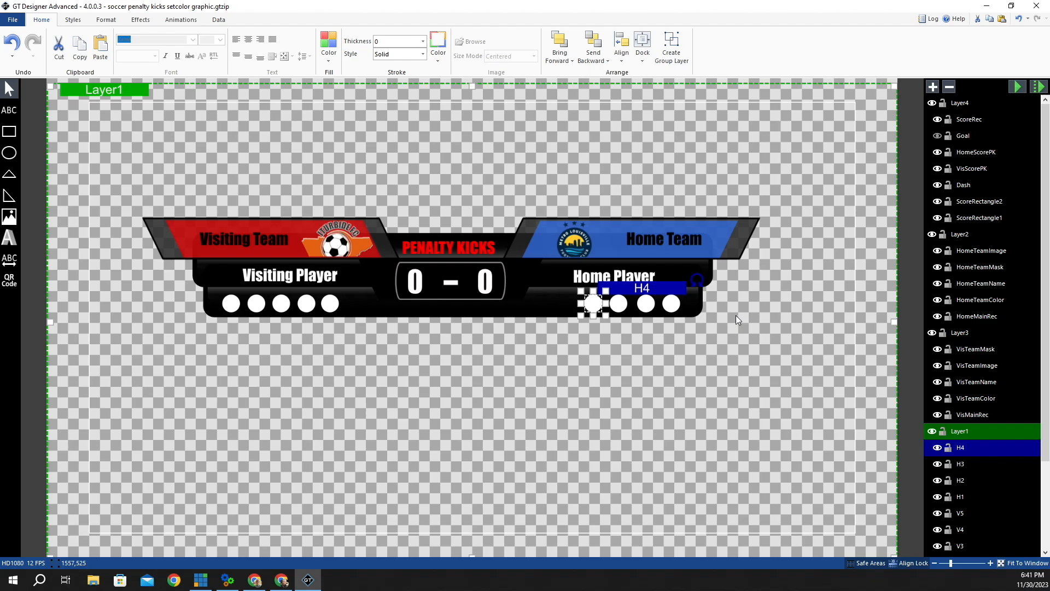
right_click(643, 286)
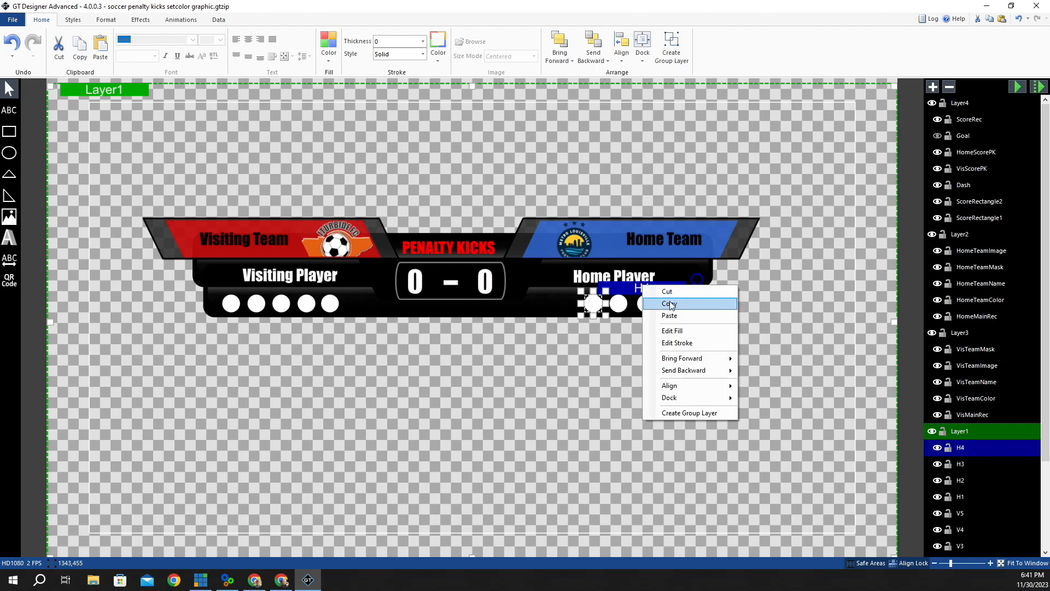
left_click(671, 305)
right_click(663, 289)
left_click(672, 318)
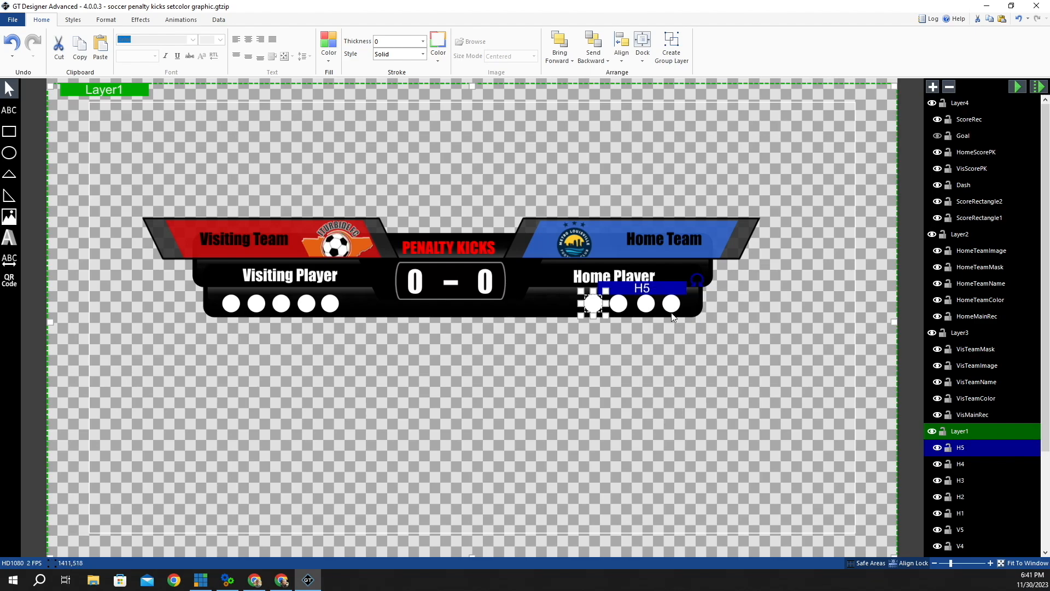
key("Left")
key("Left")
key("Left")
key("Left")
key("Left")
key("Left")
key("Left")
key("Left")
key("Left")
key("Left")
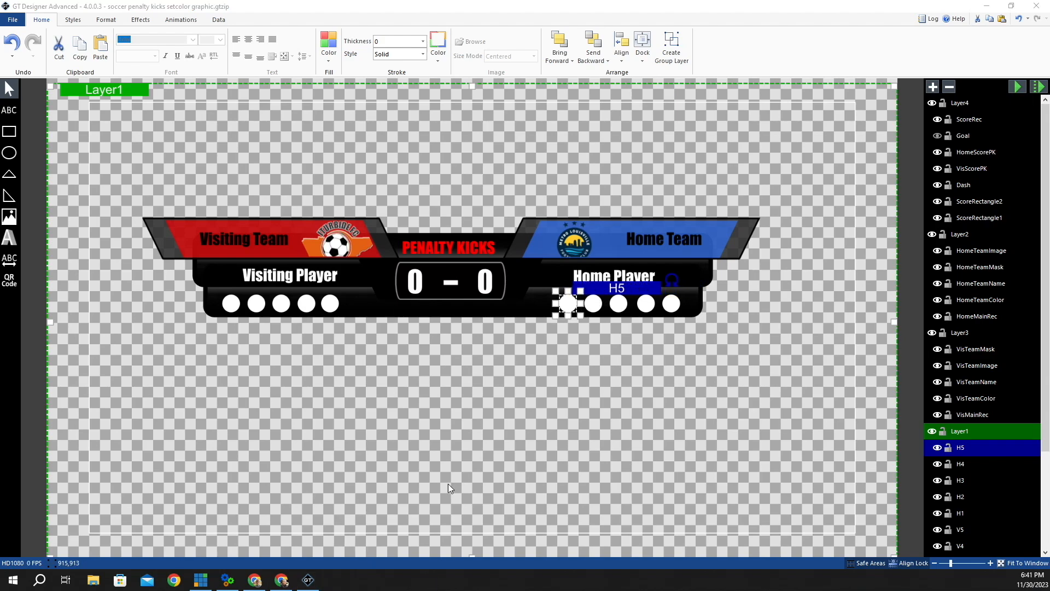
left_click(624, 358)
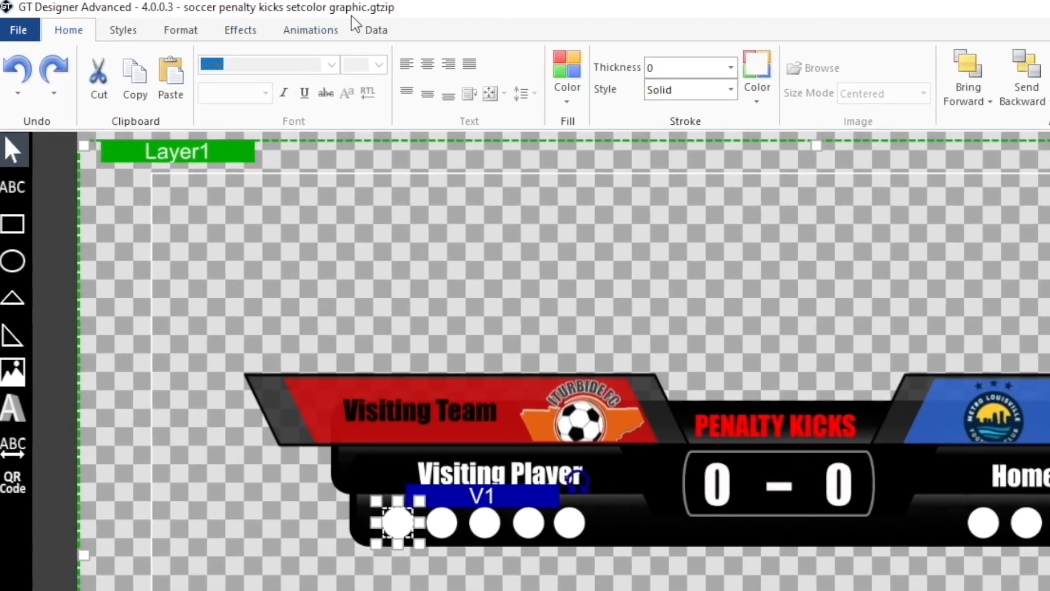
- In V1's Data settings, untick Hidden and enable Show Visible Toggle
left_click(379, 31)
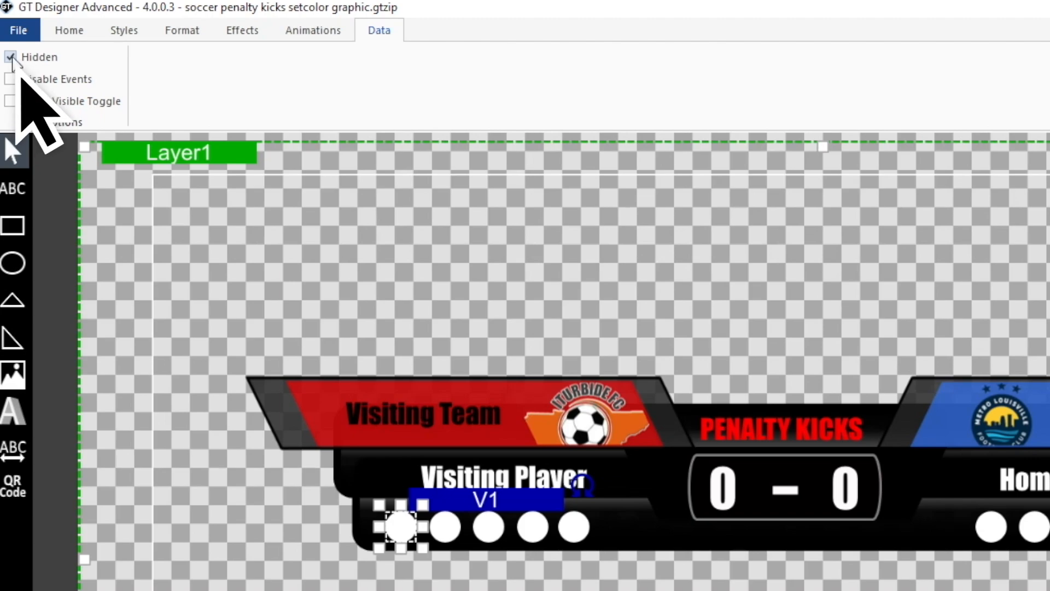
left_click(12, 57)
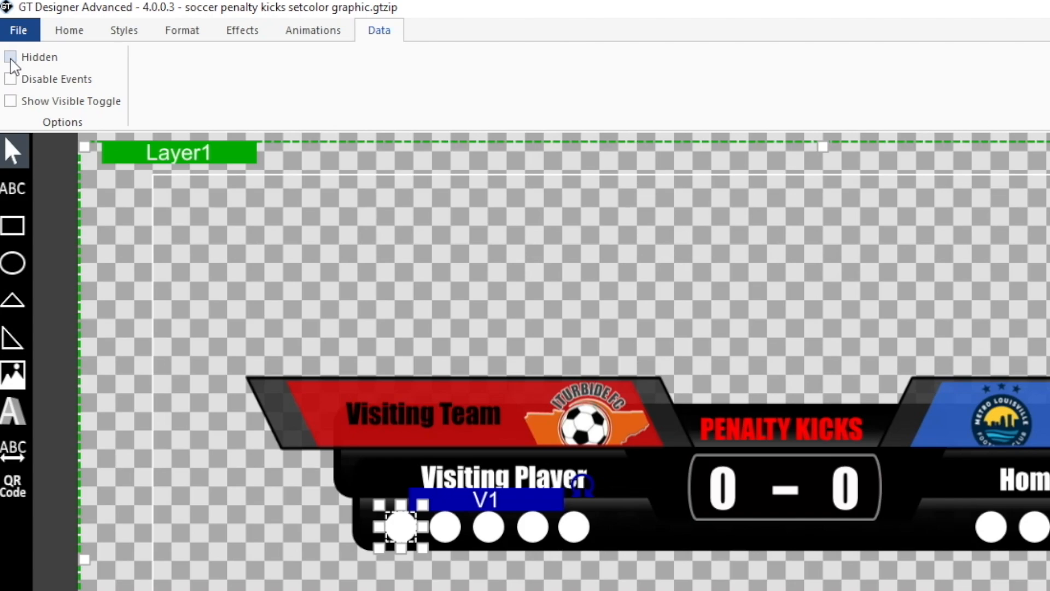
left_click(11, 101)
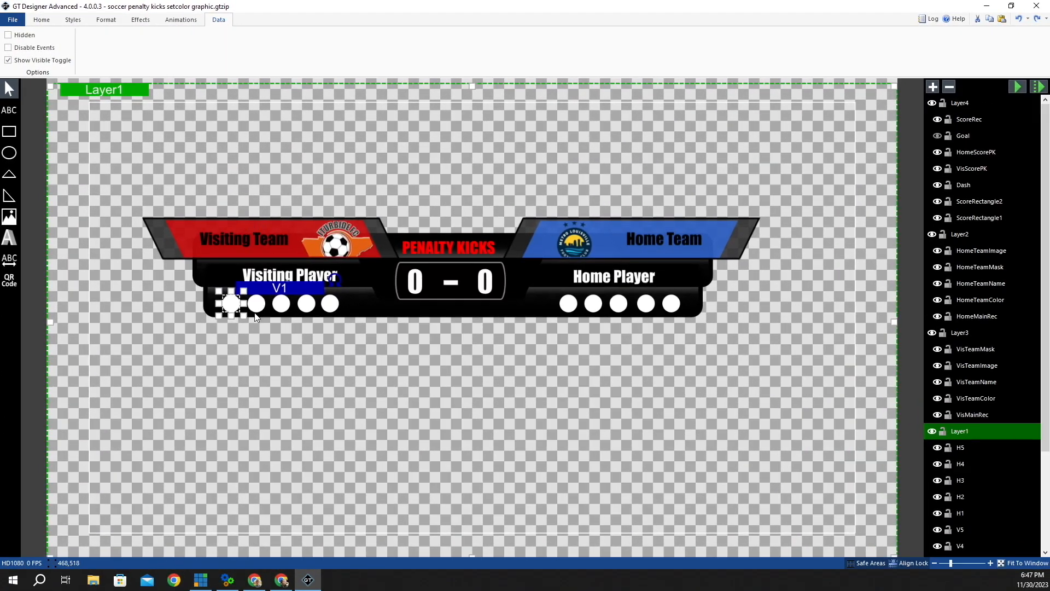
- Check the Hidden setting on circles V2 through H1, then clear the selection
left_click(260, 310)
left_click(282, 305)
left_click(11, 36)
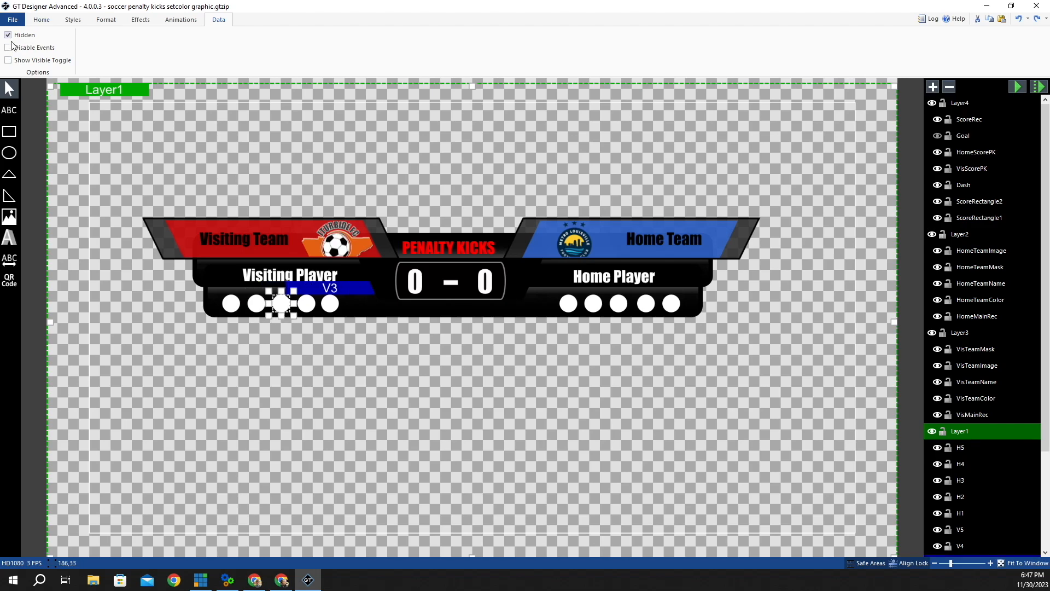
left_click(306, 305)
left_click(10, 36)
left_click(330, 305)
left_click(10, 35)
left_click(568, 305)
left_click(11, 36)
left_click(593, 304)
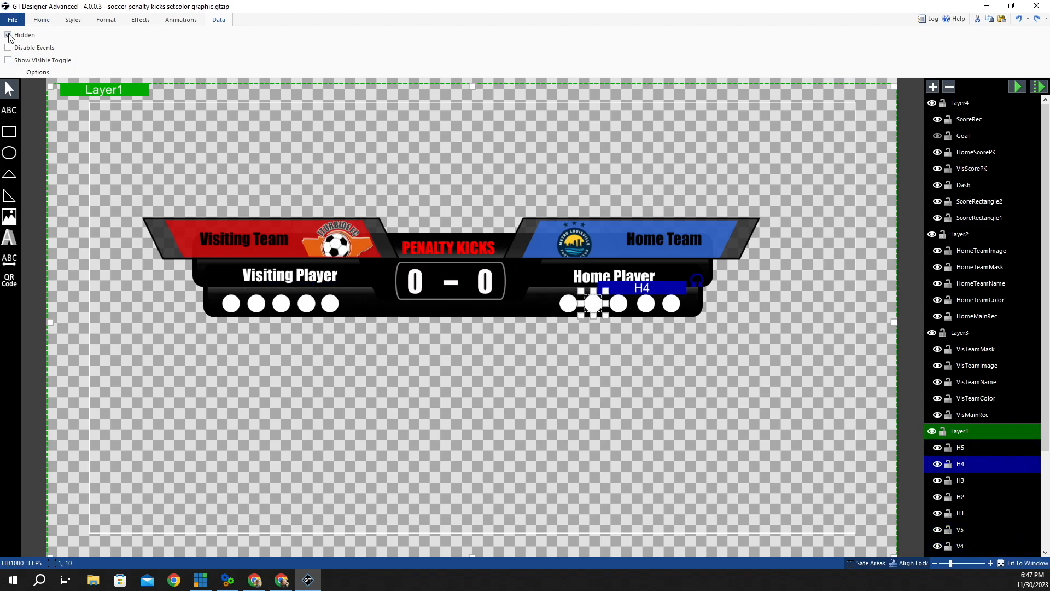
left_click(619, 304)
left_click(647, 305)
left_click(671, 304)
left_click(7, 86)
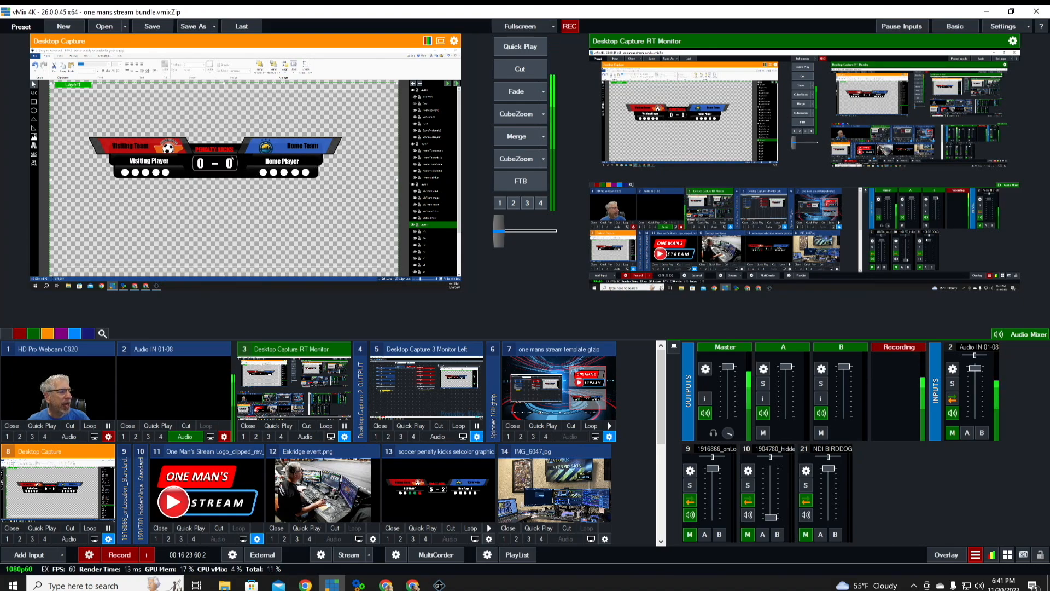
- Swap input 13's title for 'soccer penalty kicks setcolor graphic' from the Recent list
left_click(489, 539)
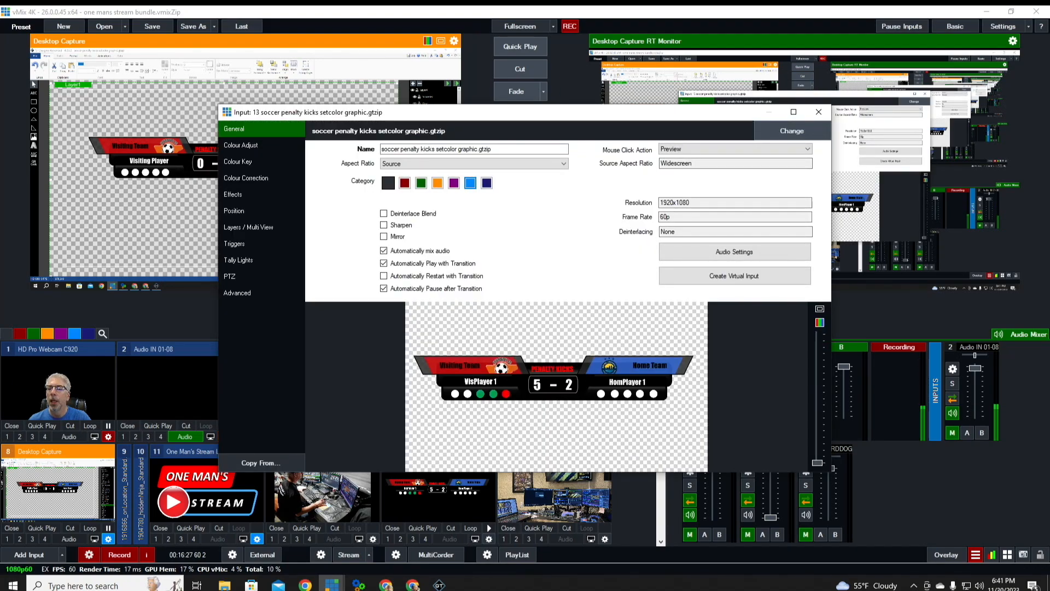
left_click(799, 132)
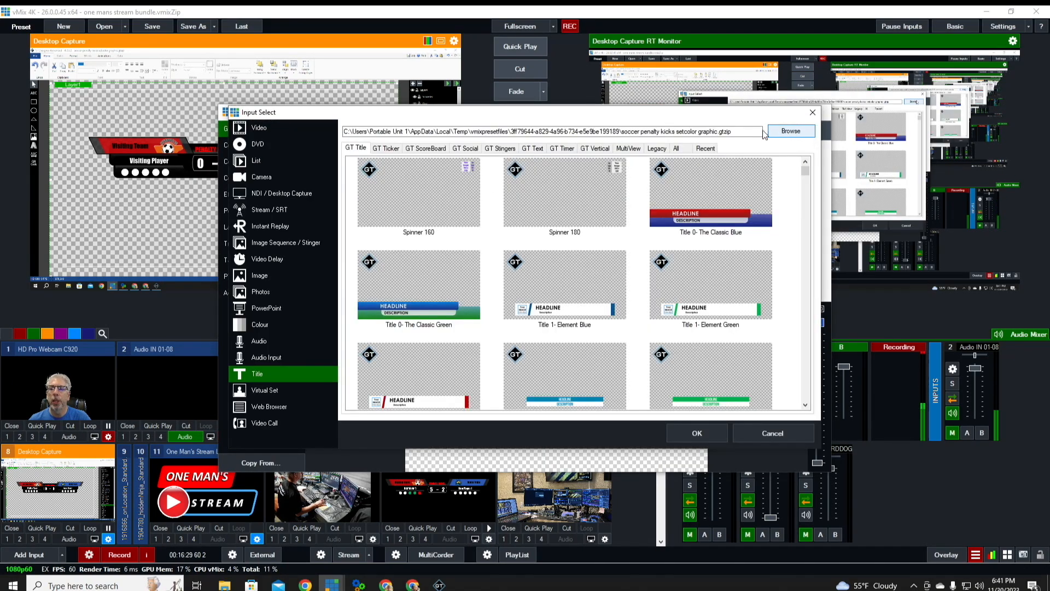
left_click(705, 148)
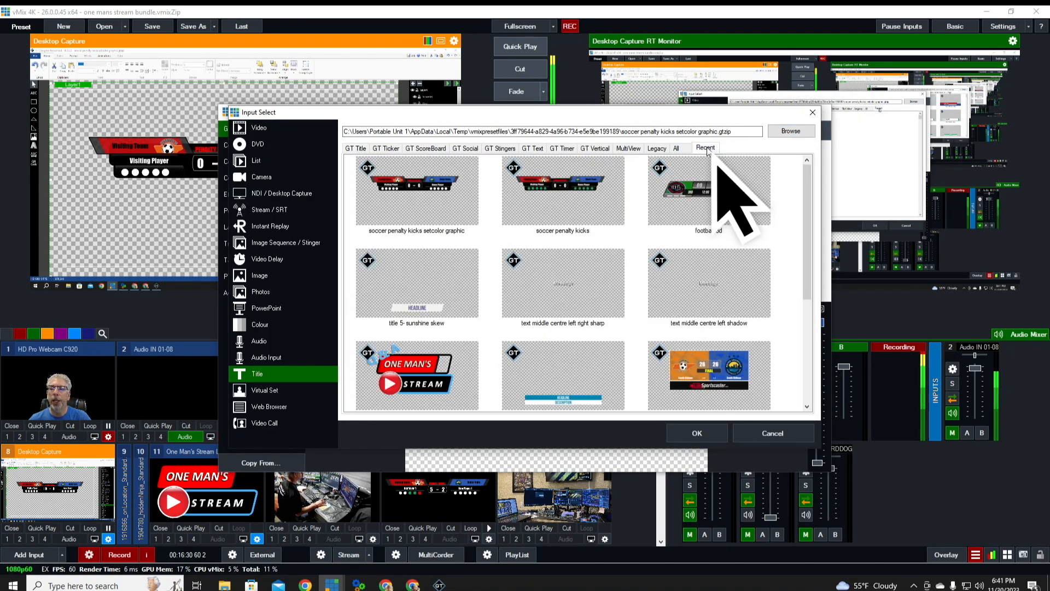
left_click(422, 211)
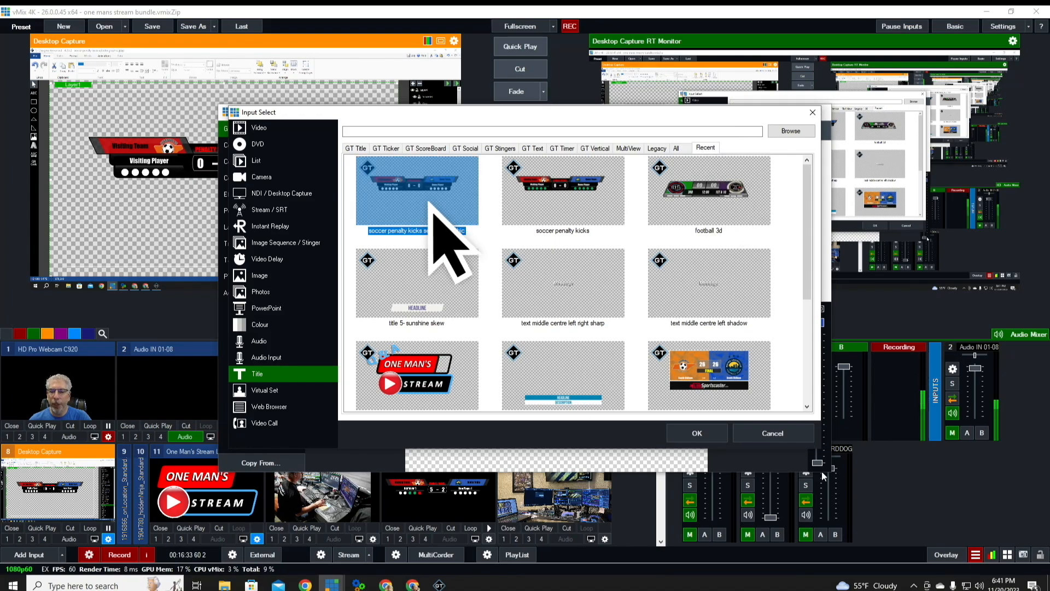
left_click(689, 433)
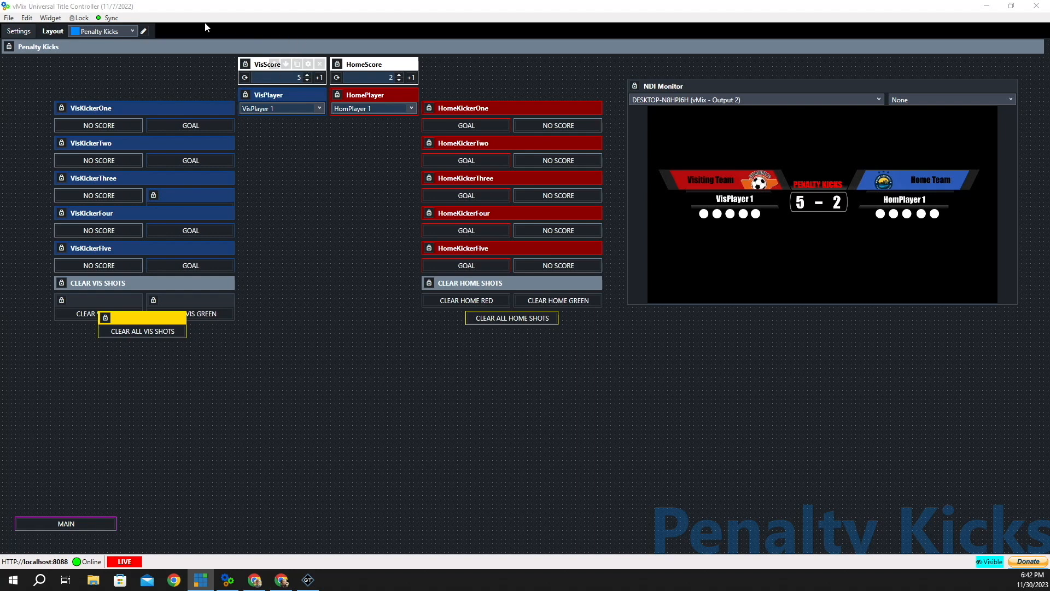
- Bring the Universal Title Controller window with the Penalty Kicks layout to the front
left_click(111, 18)
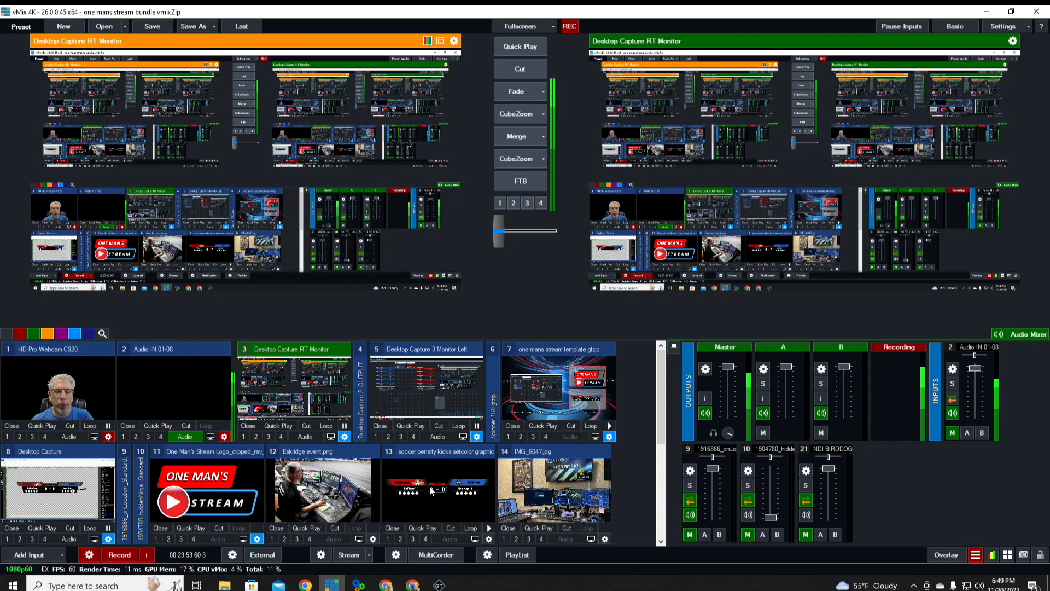
- Preview input 13 and check H5, V2, V4 and V5 Fill.Color values are #FFFFFF in Title Editor
left_click(429, 486)
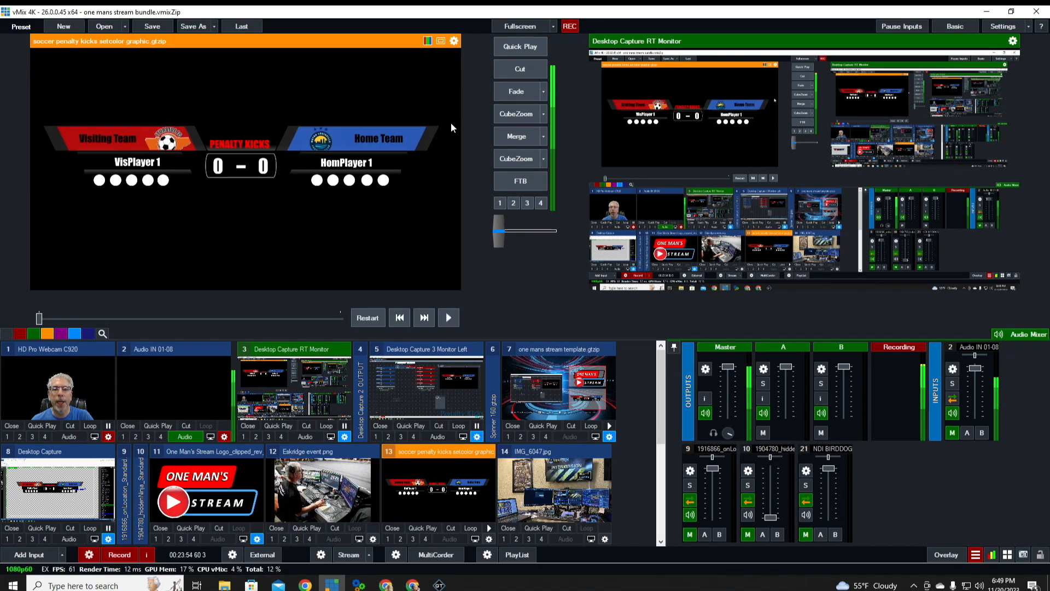
right_click(282, 80)
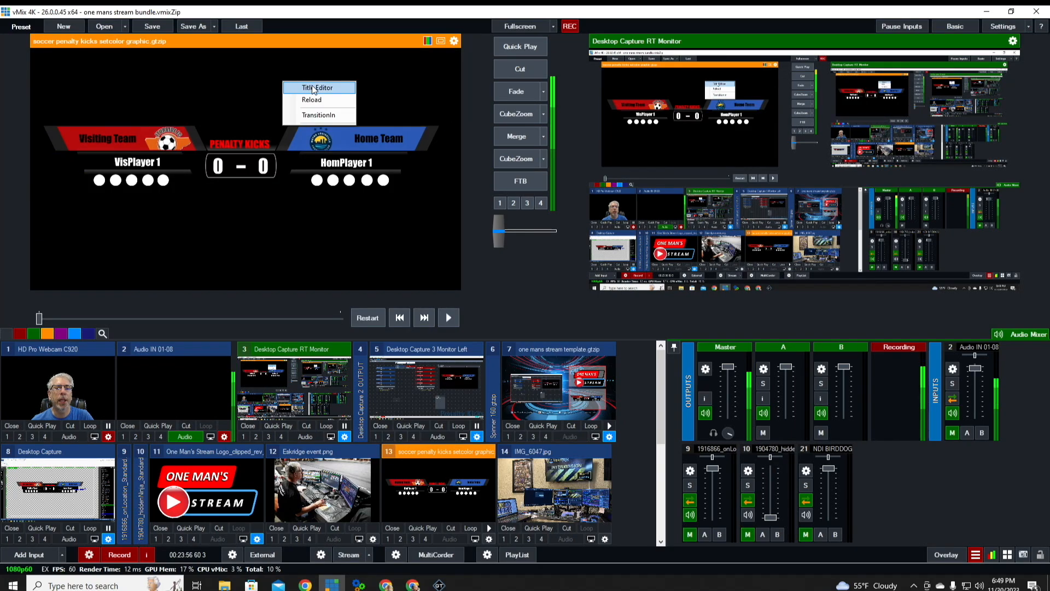
left_click(314, 88)
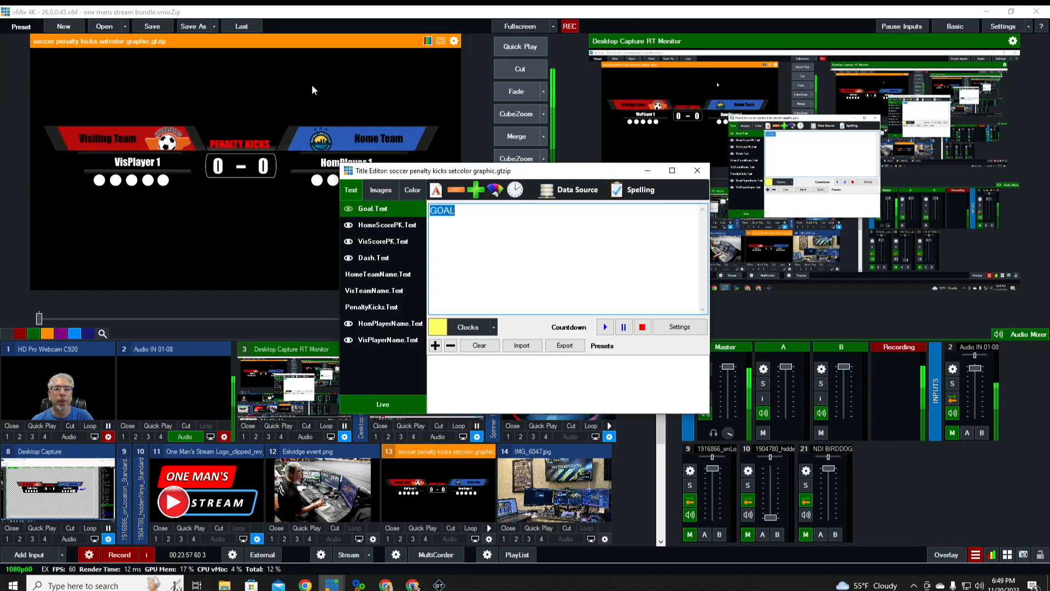
left_click(418, 190)
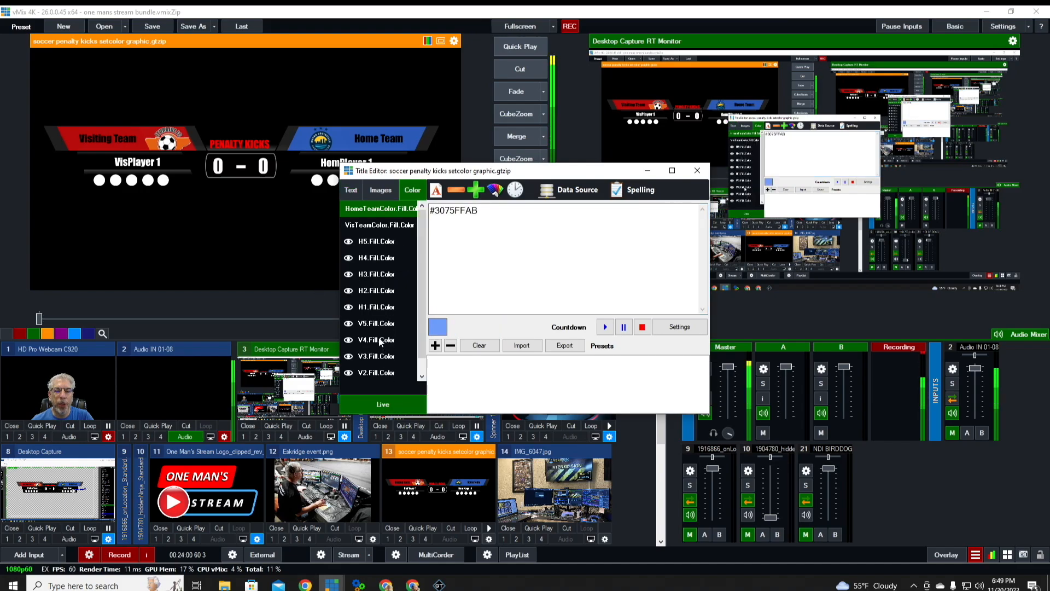
scroll(386, 344, "down", 1)
scroll(380, 342, "up", 1)
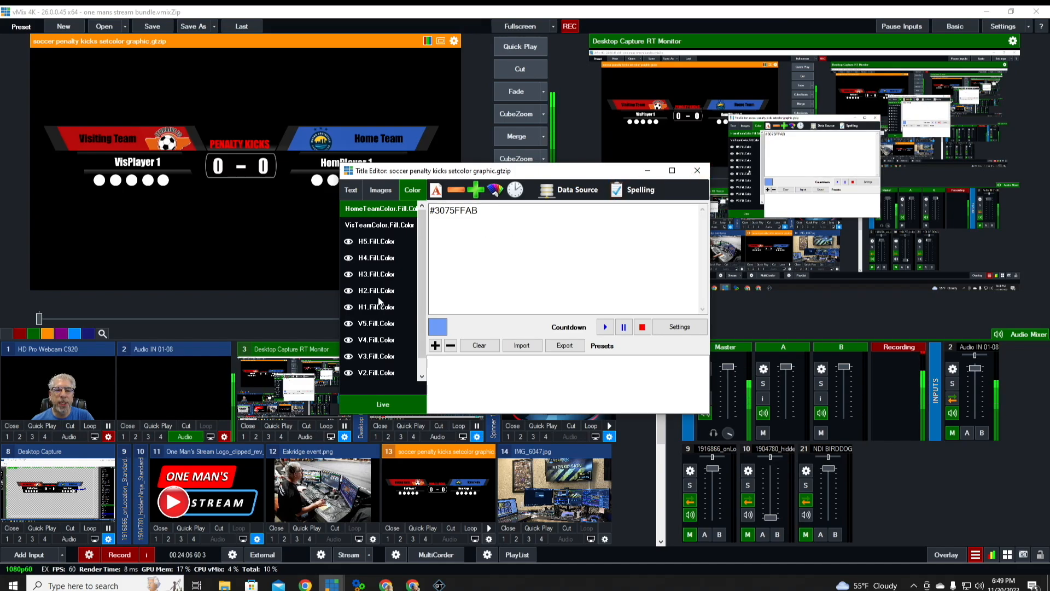
left_click(375, 242)
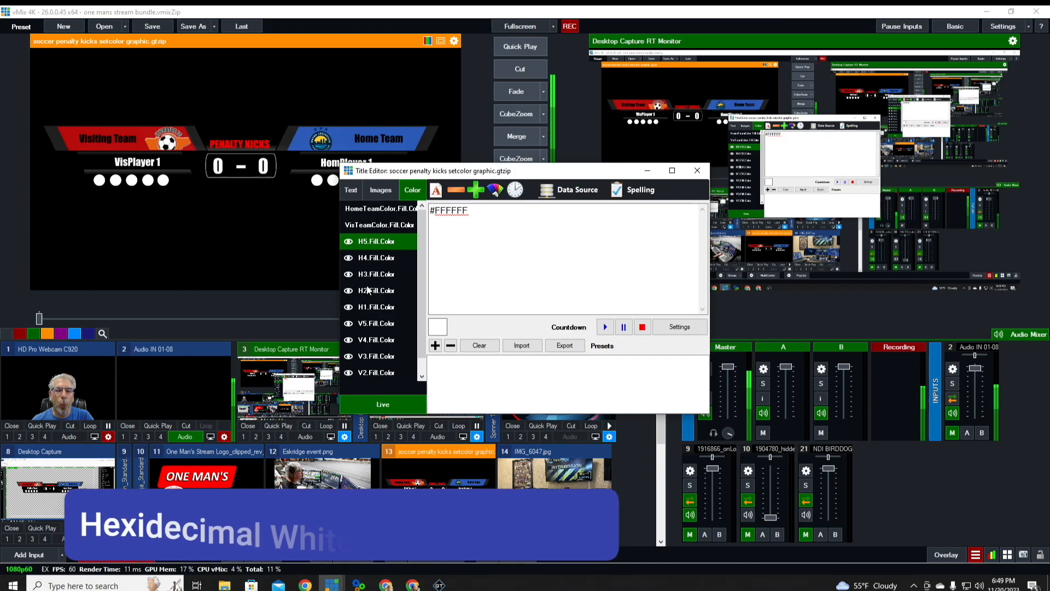
left_click(384, 372)
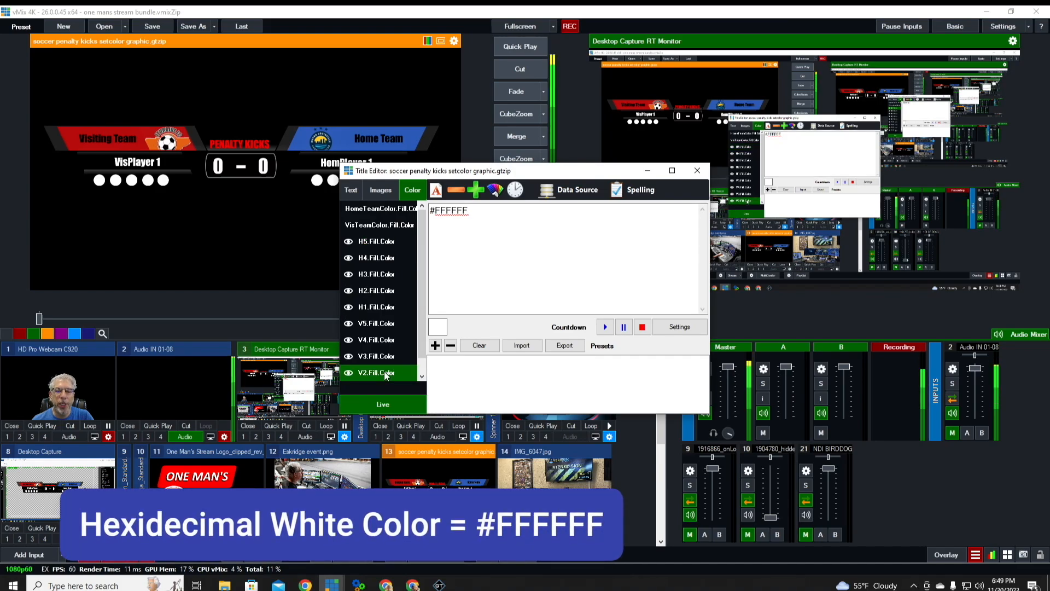
left_click(375, 339)
left_click(375, 322)
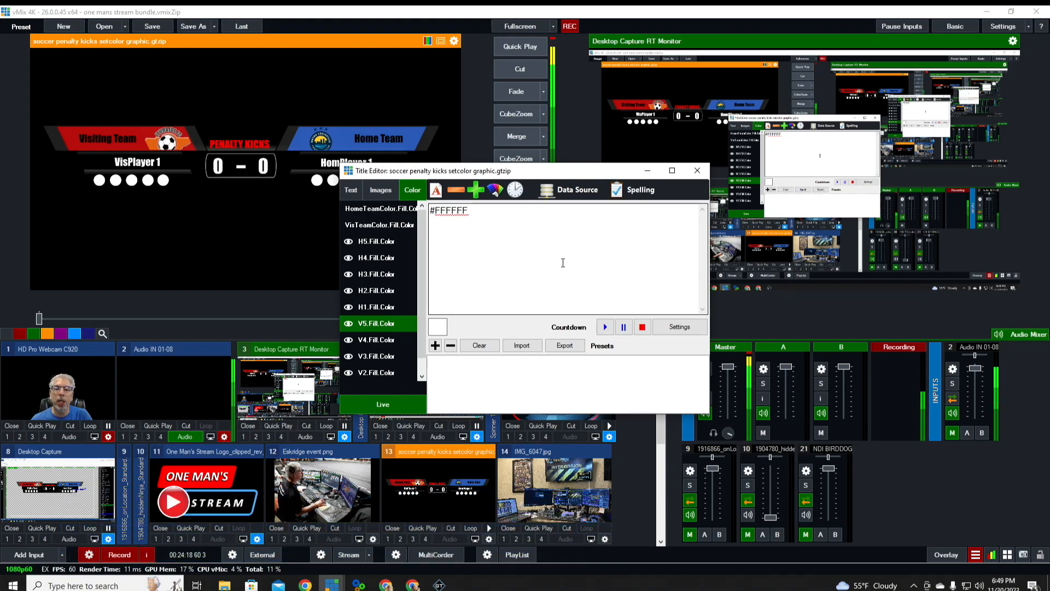
left_click(697, 172)
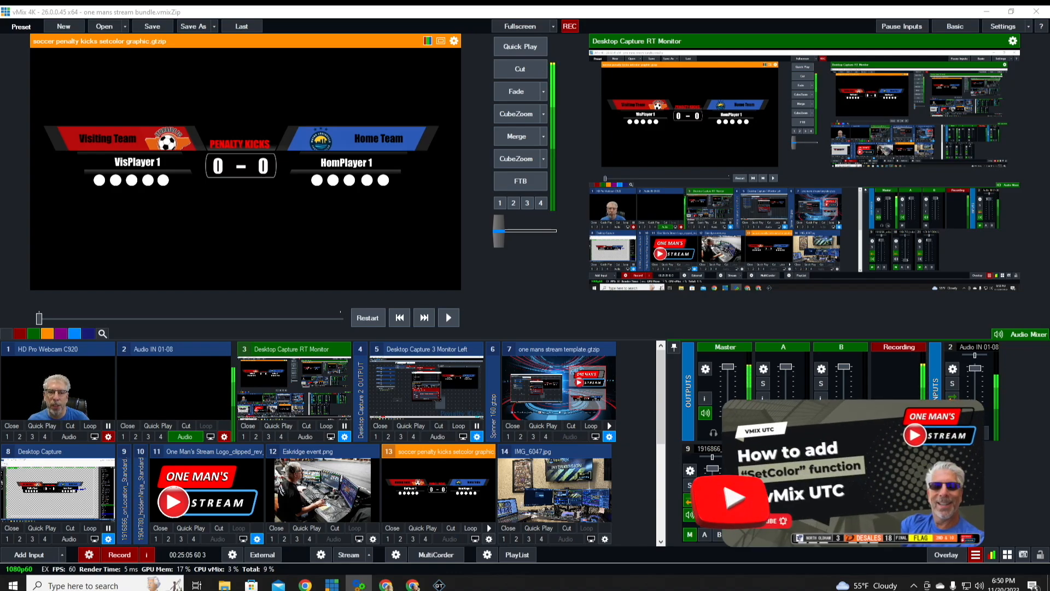
- Put input 13 in Preview and show its Color fields in the Title Editor
left_click(314, 384)
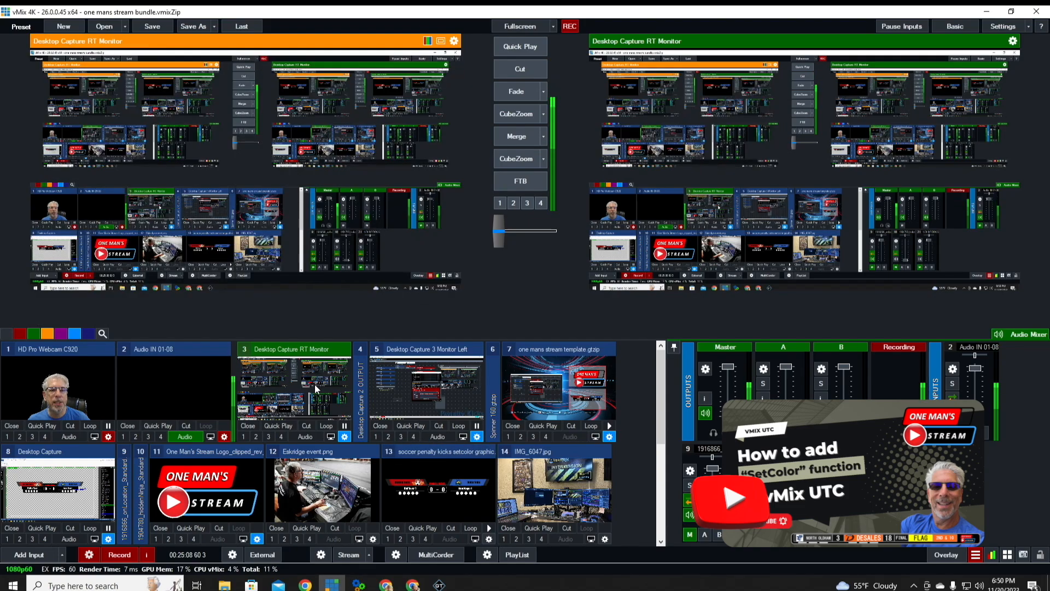
left_click(399, 464)
right_click(297, 71)
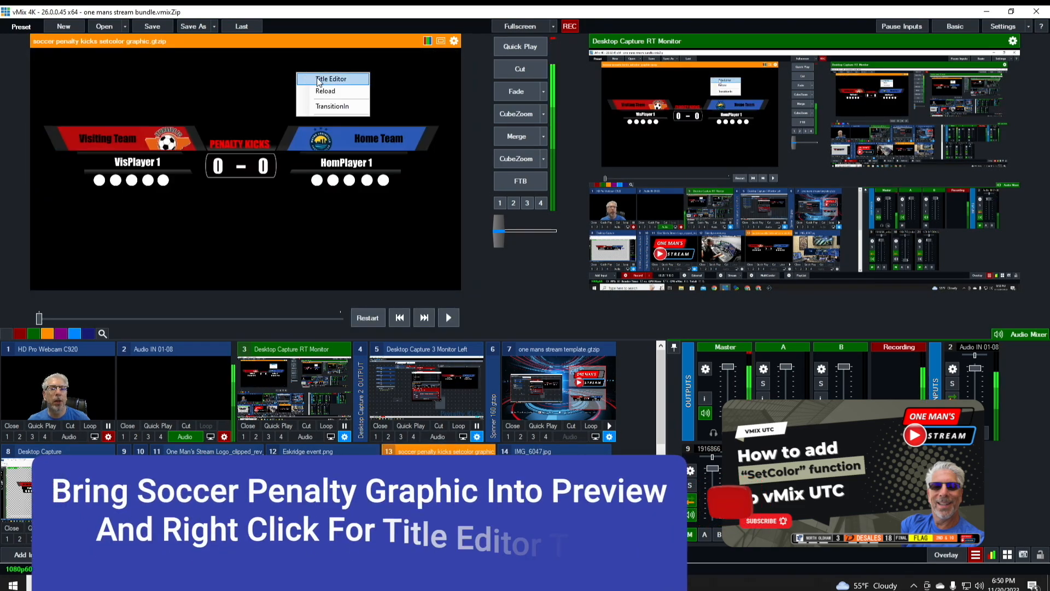
left_click(313, 80)
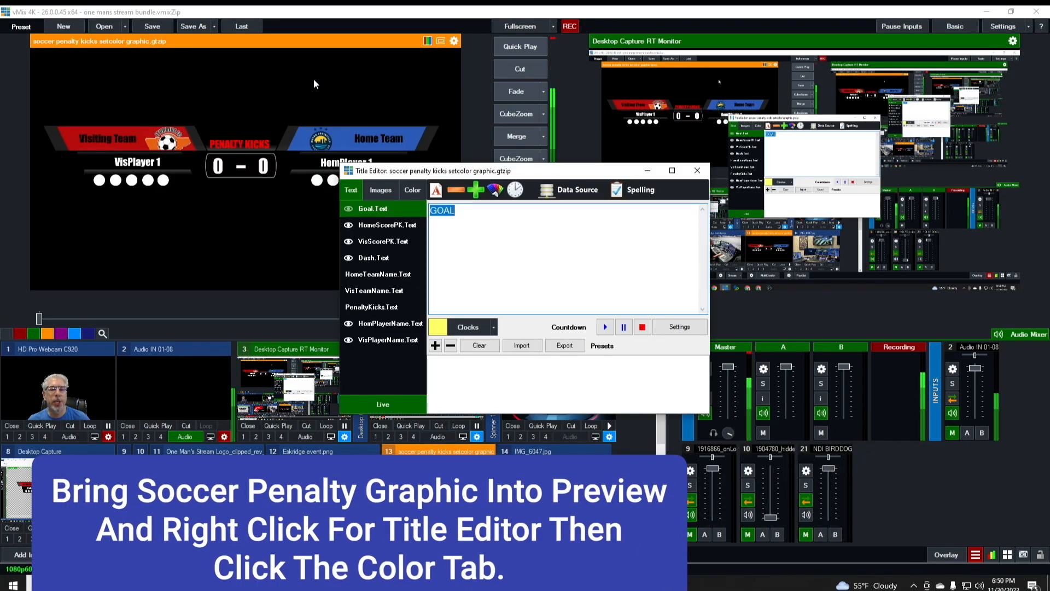
left_click(413, 190)
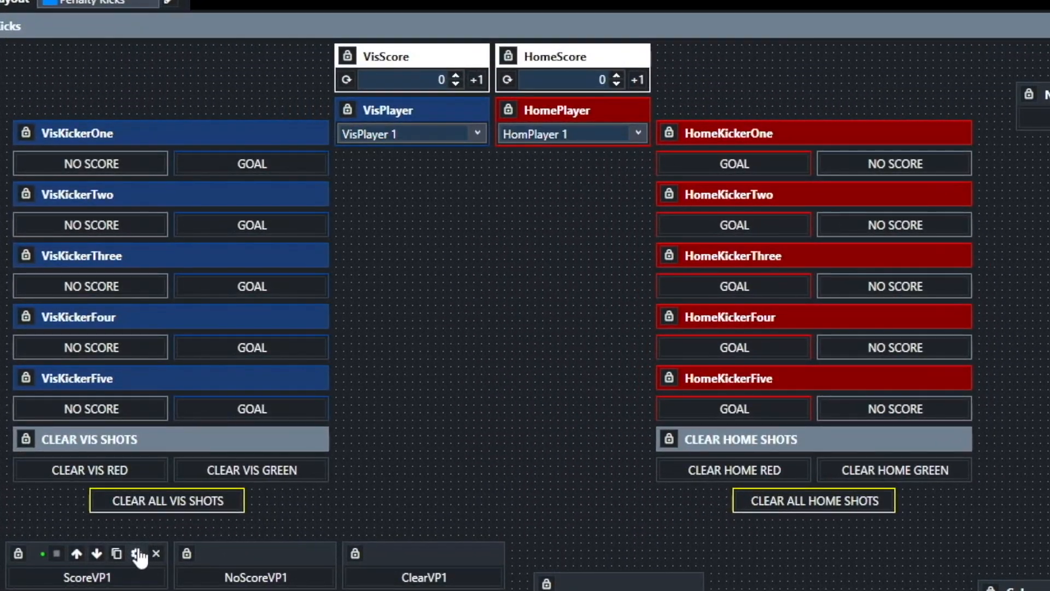
- Give ScoreVP1 a SetColor script on the setcolor graphic, index 9, colour #008000
left_click(137, 553)
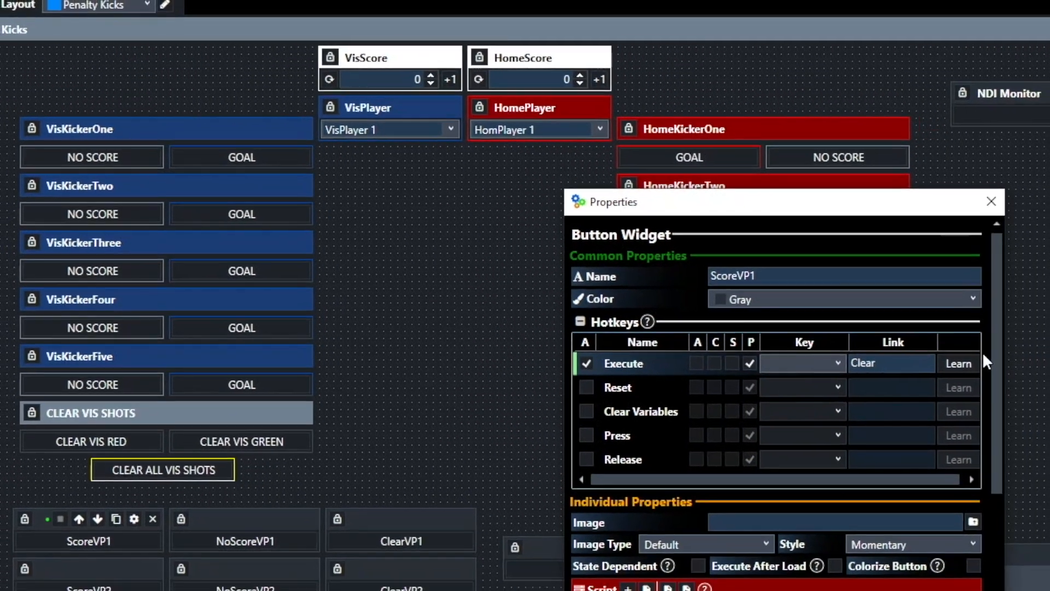
scroll(883, 350, "down", 4)
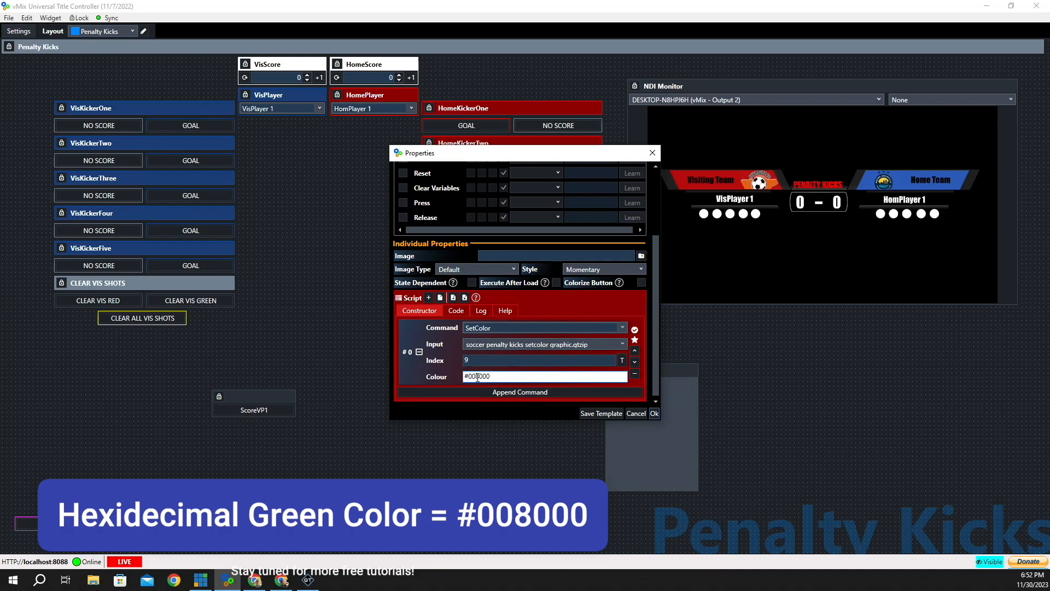
left_click(656, 413)
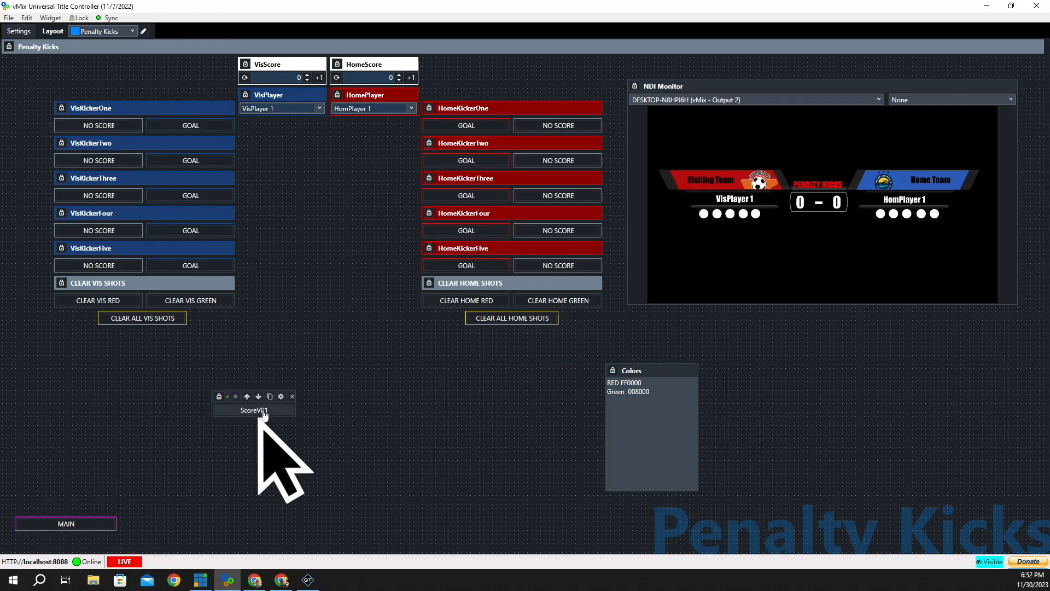
- Test ScoreVP1, then duplicate it beside itself and rename the copy NoScoreVP1
left_click(252, 412)
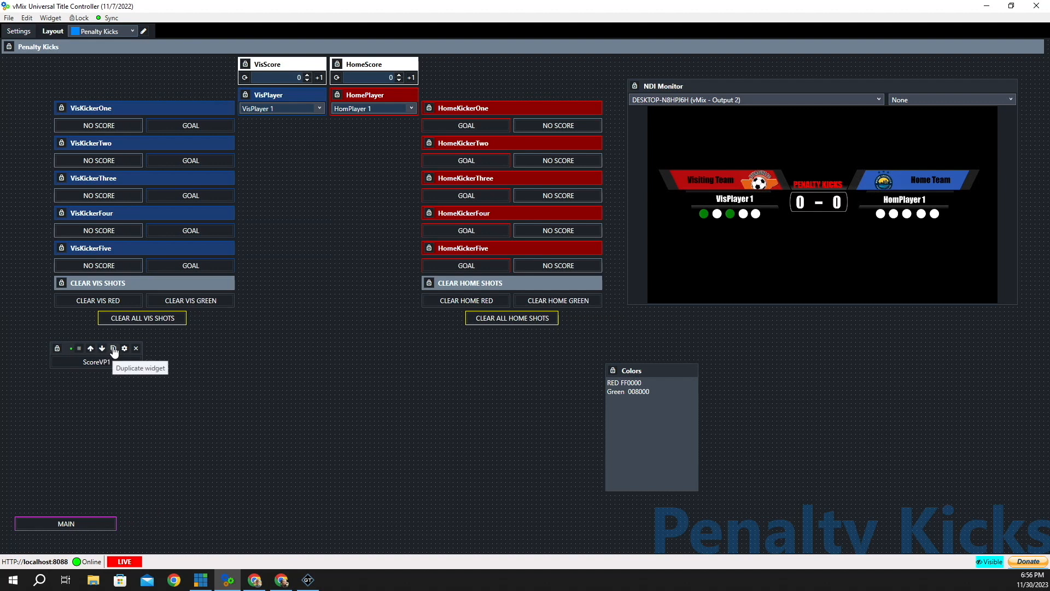
left_click(114, 350)
left_click_drag(73, 359, 163, 353)
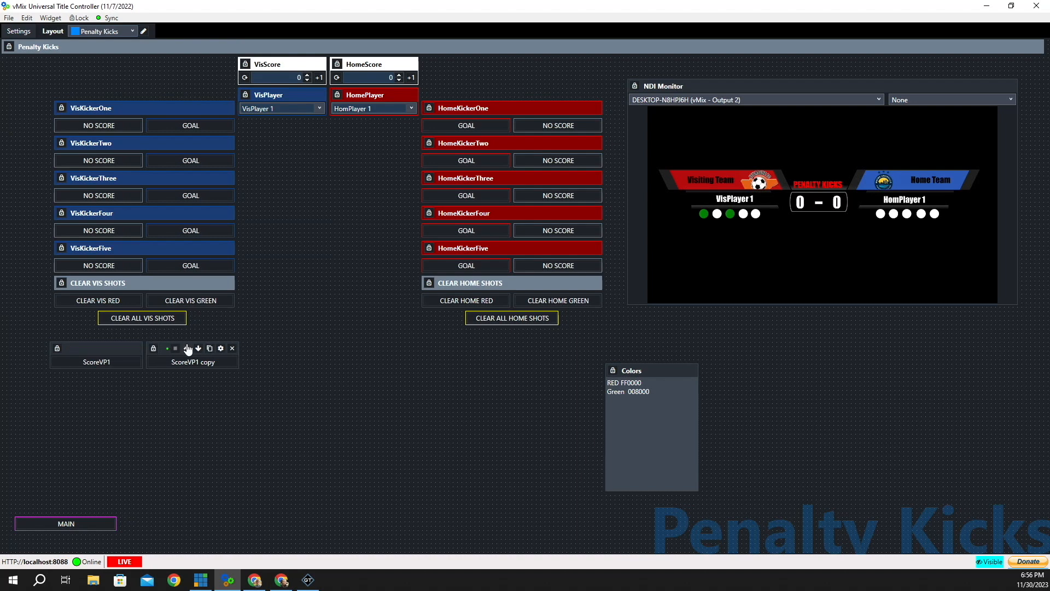
left_click(221, 349)
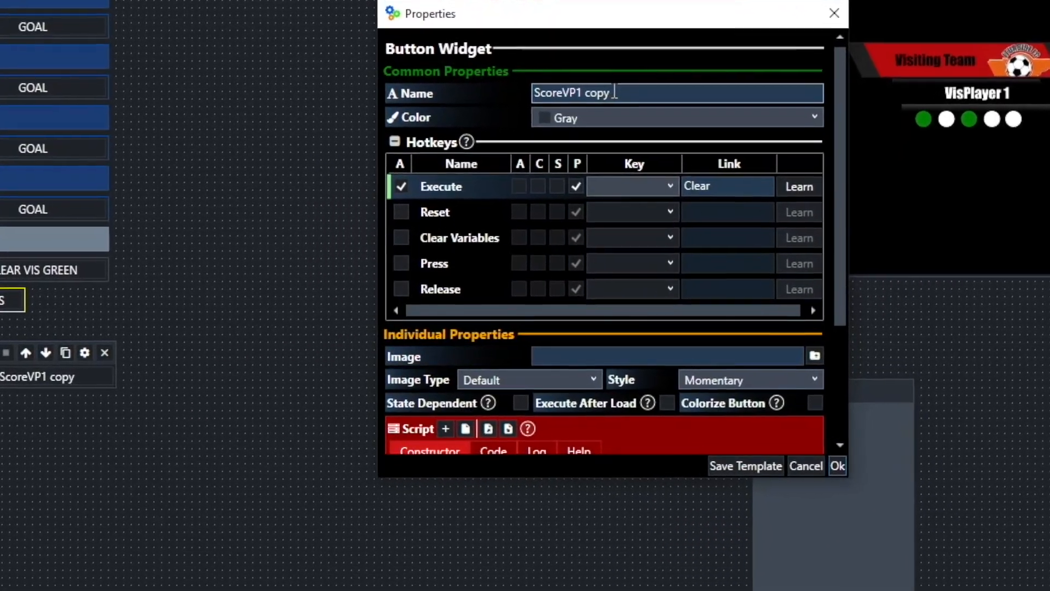
left_click_drag(614, 91, 490, 104)
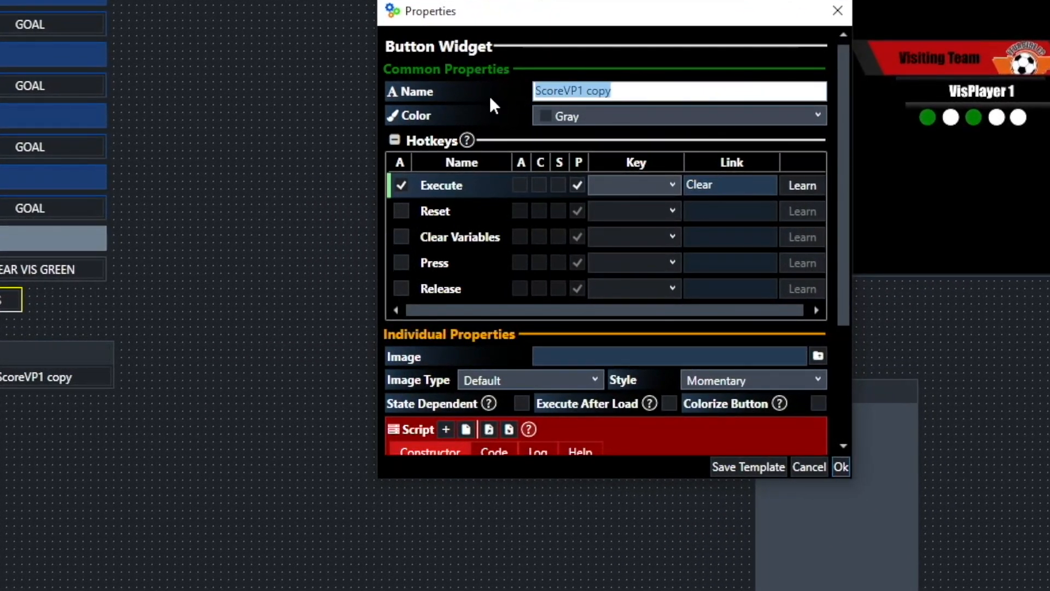
type("No")
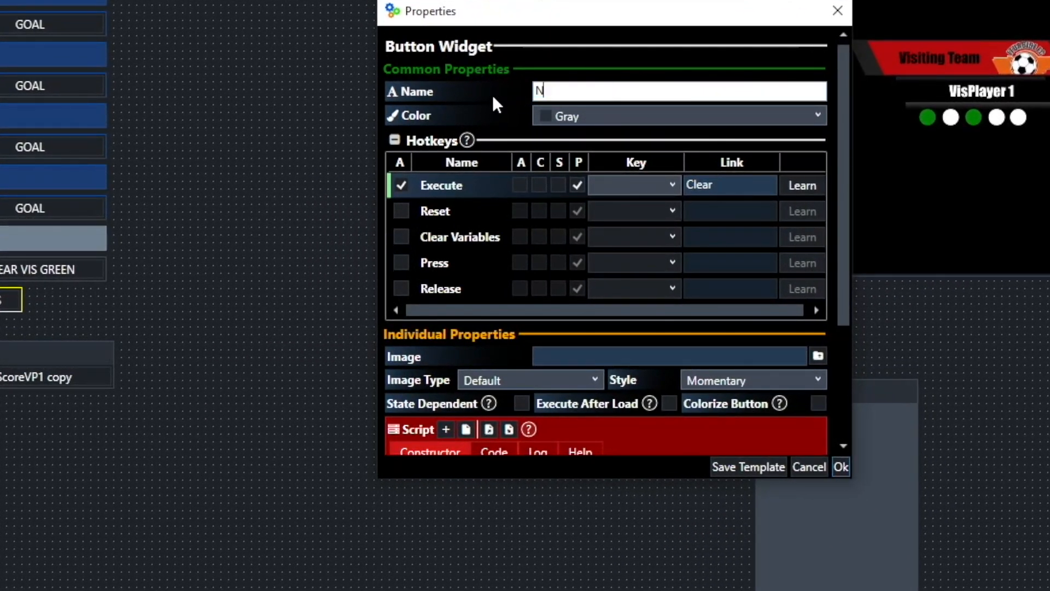
type("ScoreVP1")
- Change NoScoreVP1's SetColor colour to #FF0000 and save it
scroll(713, 235, "down", 3)
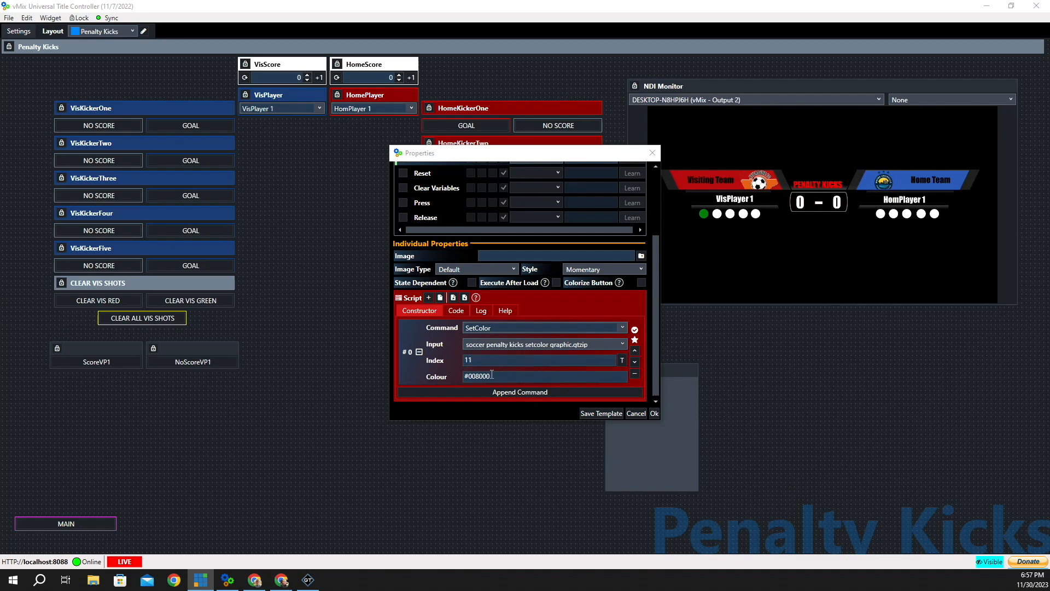
left_click_drag(536, 162, 441, 173)
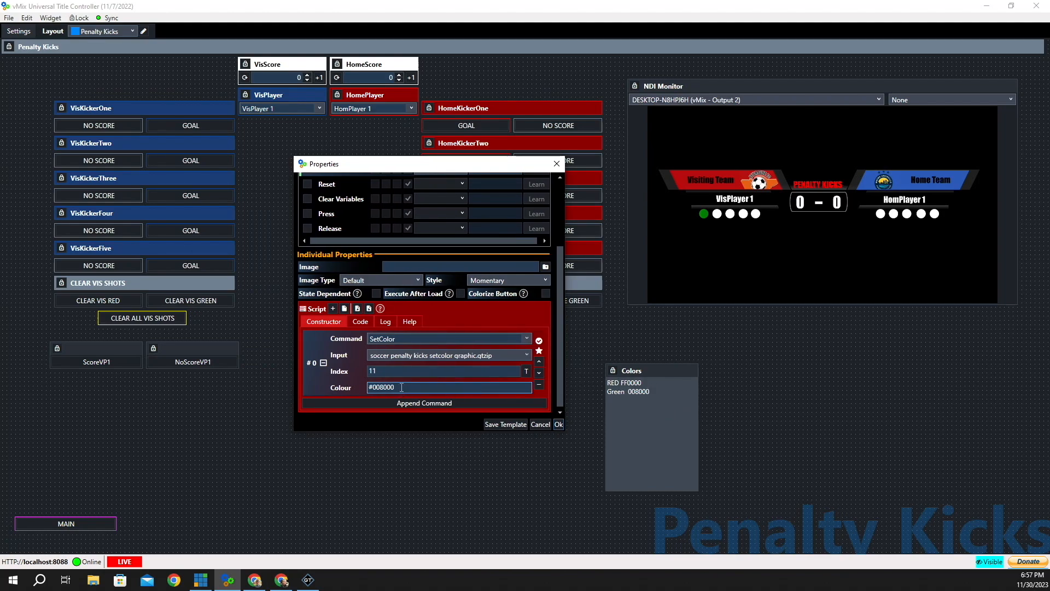
left_click_drag(402, 387, 297, 392)
type("#F")
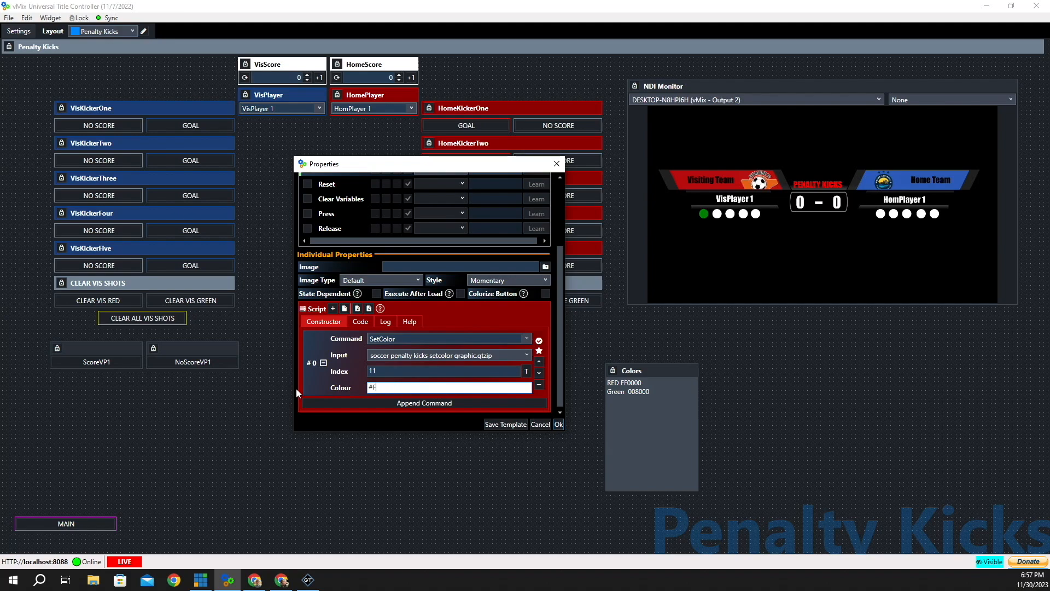
type("F0000")
left_click(559, 424)
mouse_move(203, 365)
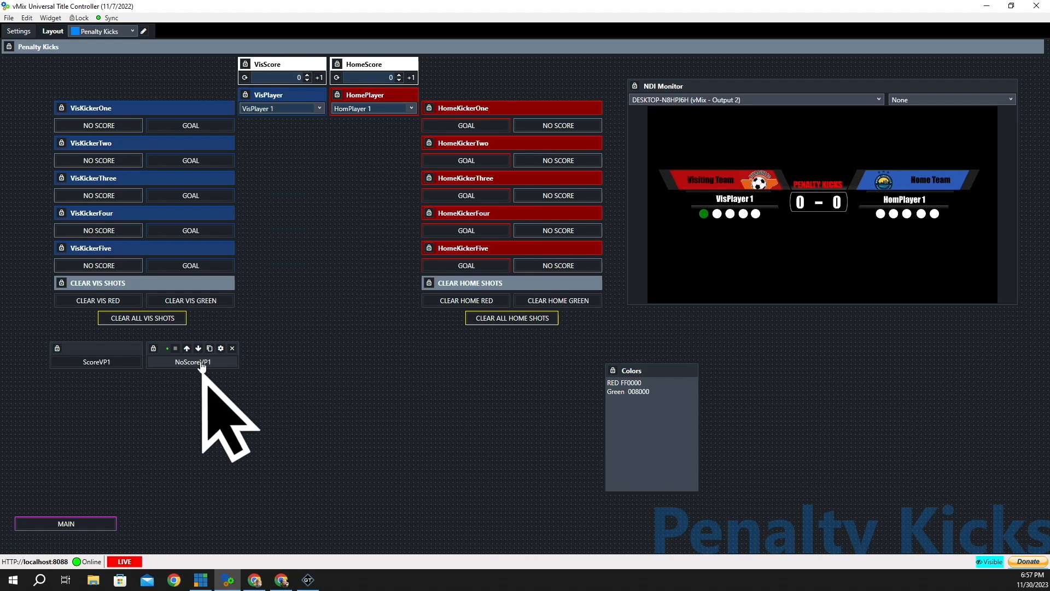
- Test NoScoreVP1 and ScoreVP1, turning the first visitor dot red, green, then red
left_click(202, 364)
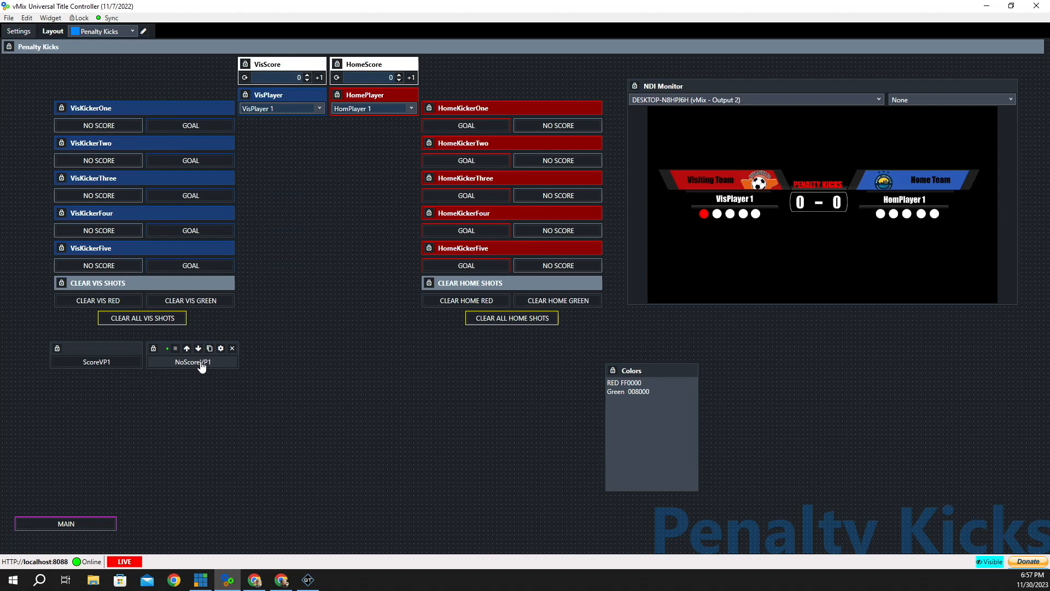
left_click(94, 366)
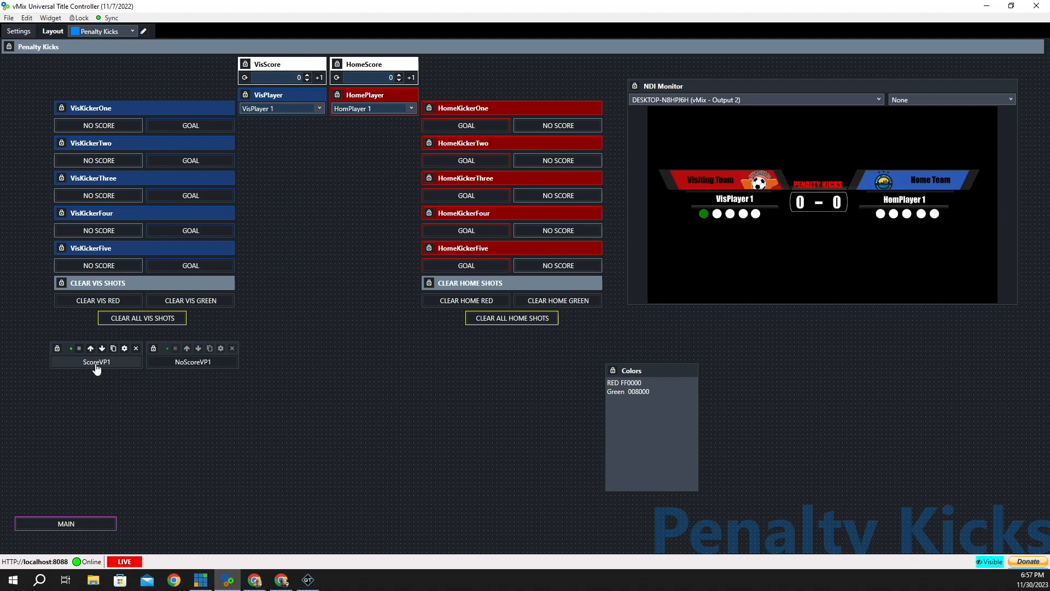
left_click(201, 369)
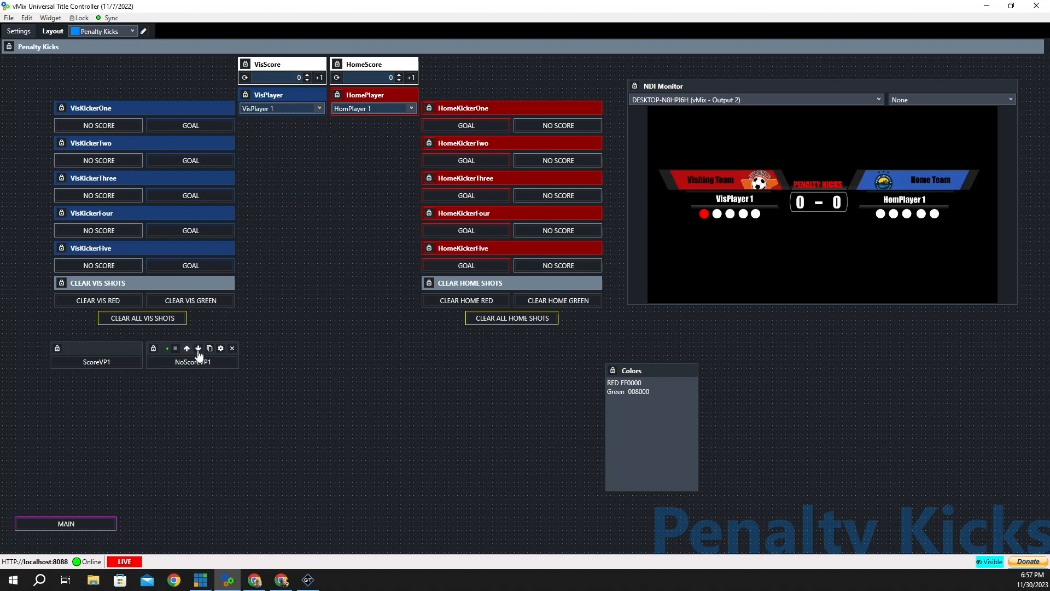
- Duplicate NoScoreVP1 beside itself and rename the copy ClearVP1
left_click(211, 349)
left_click_drag(172, 357, 260, 351)
left_click(317, 349)
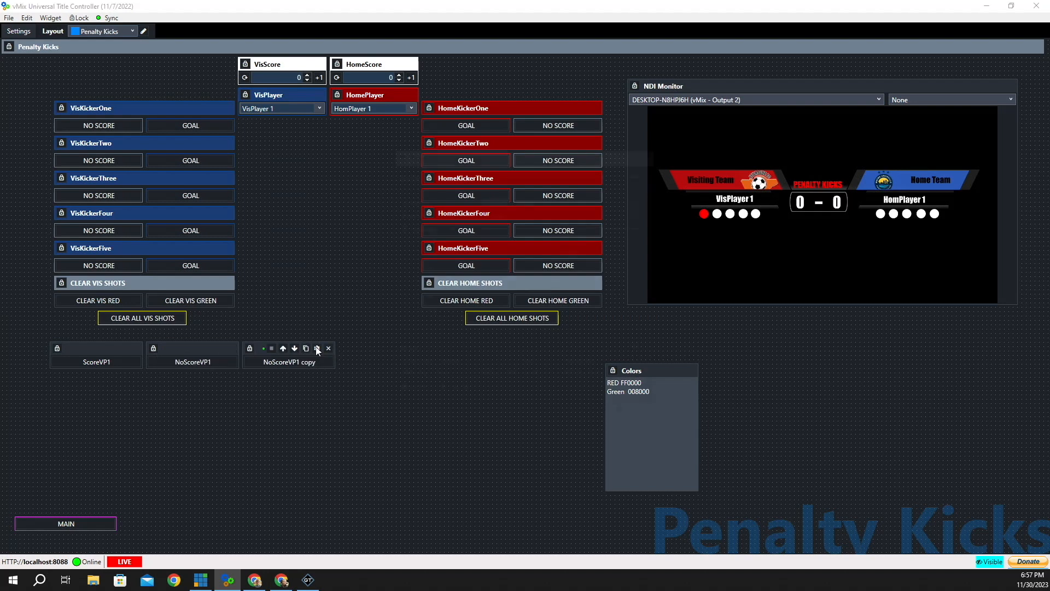
left_click_drag(504, 198, 478, 198)
type("ClearVP1 copy")
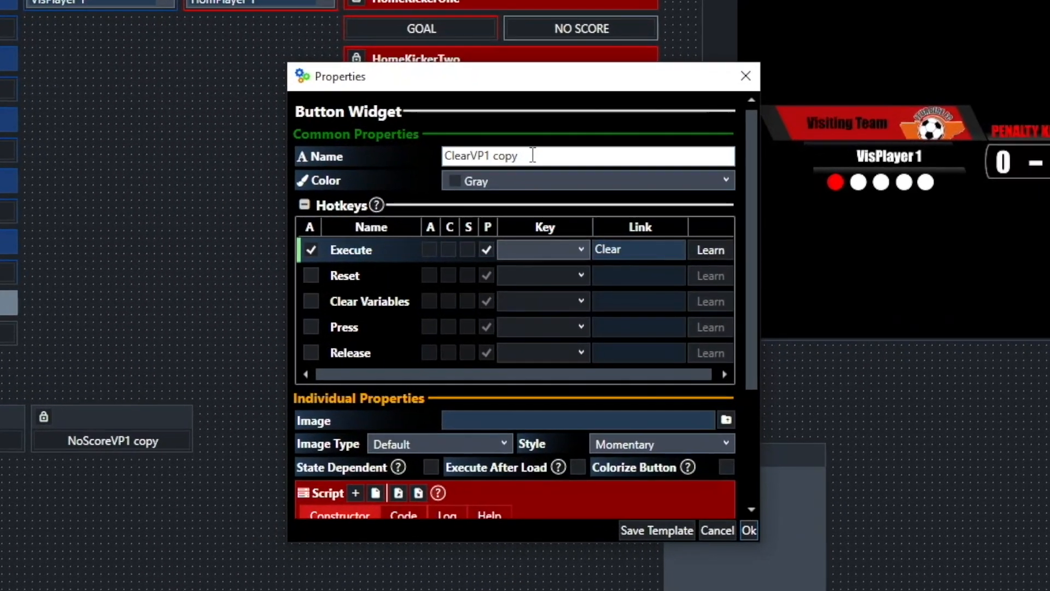
key("BackSpace")
key("BackSpace")
key("BackSpace")
key("BackSpace")
key("BackSpace")
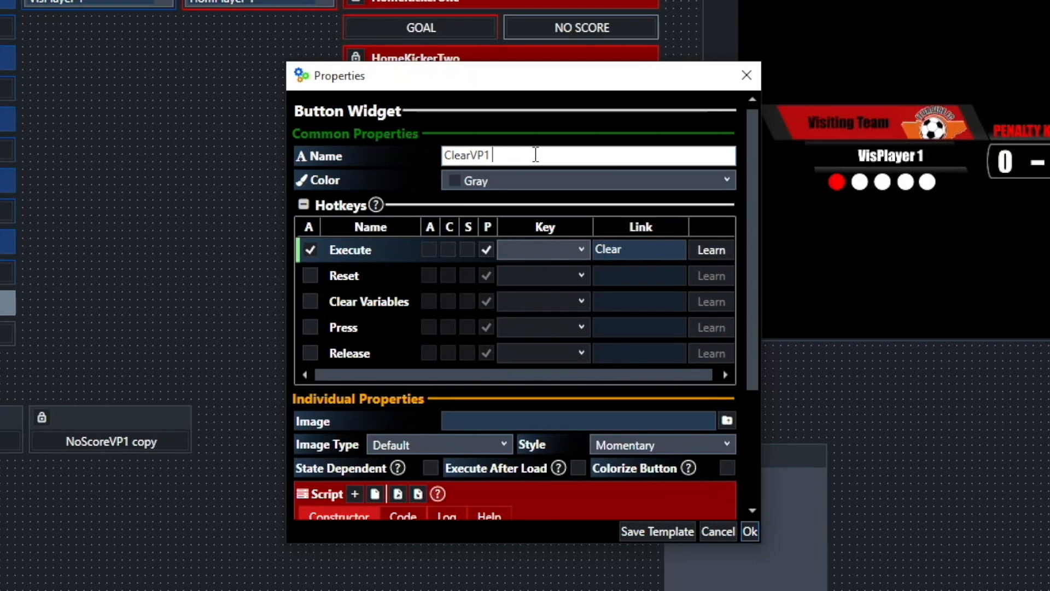
- Change ClearVP1's SetColor colour to #FFFFFF and save it
scroll(600, 366, "down", 5)
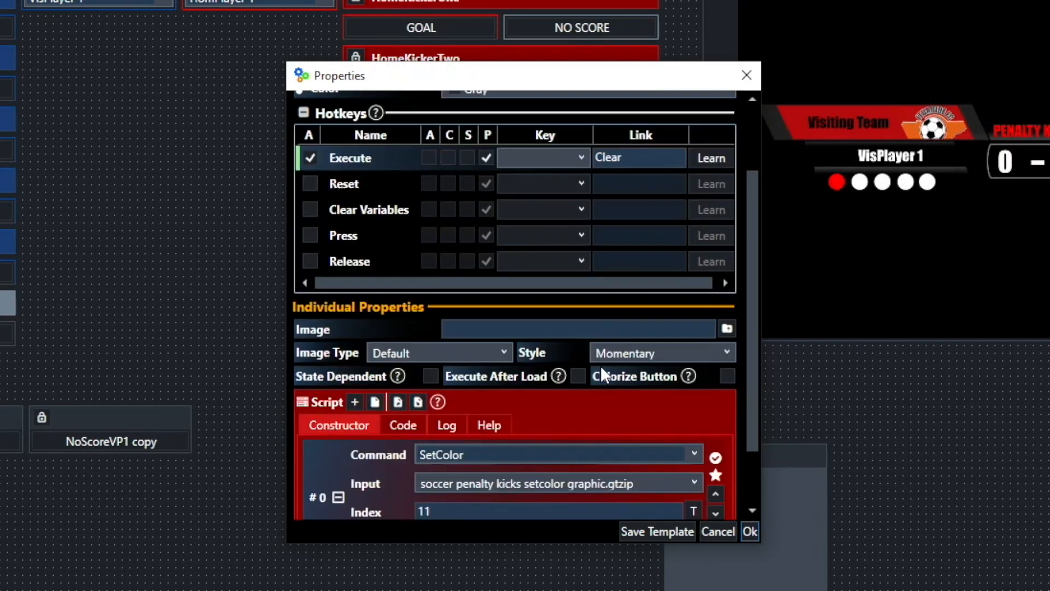
left_click(481, 466)
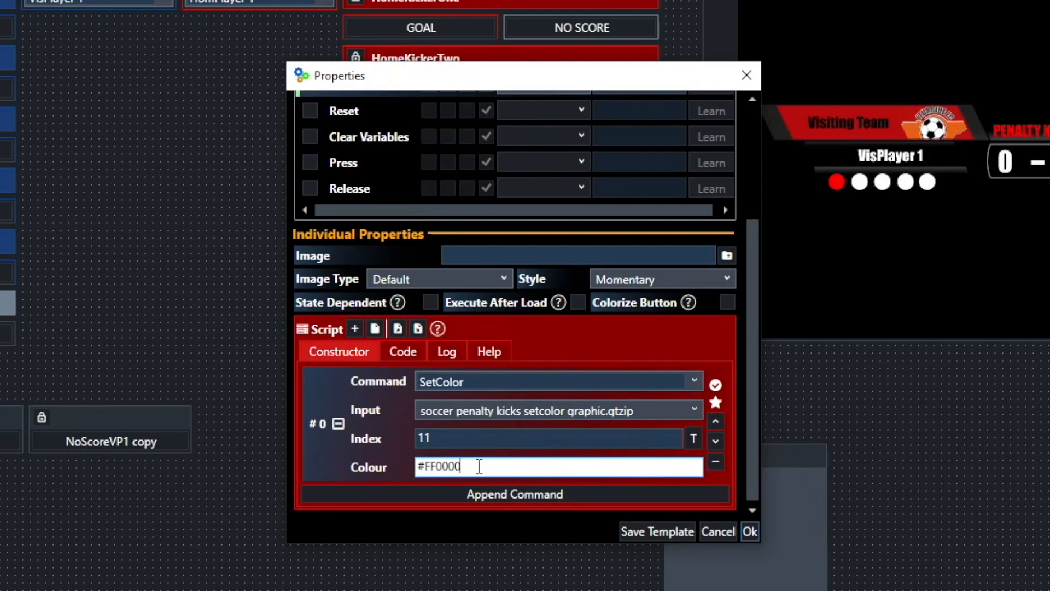
key("BackSpace")
key("BackSpace")
key("BackSpace")
key("BackSpace")
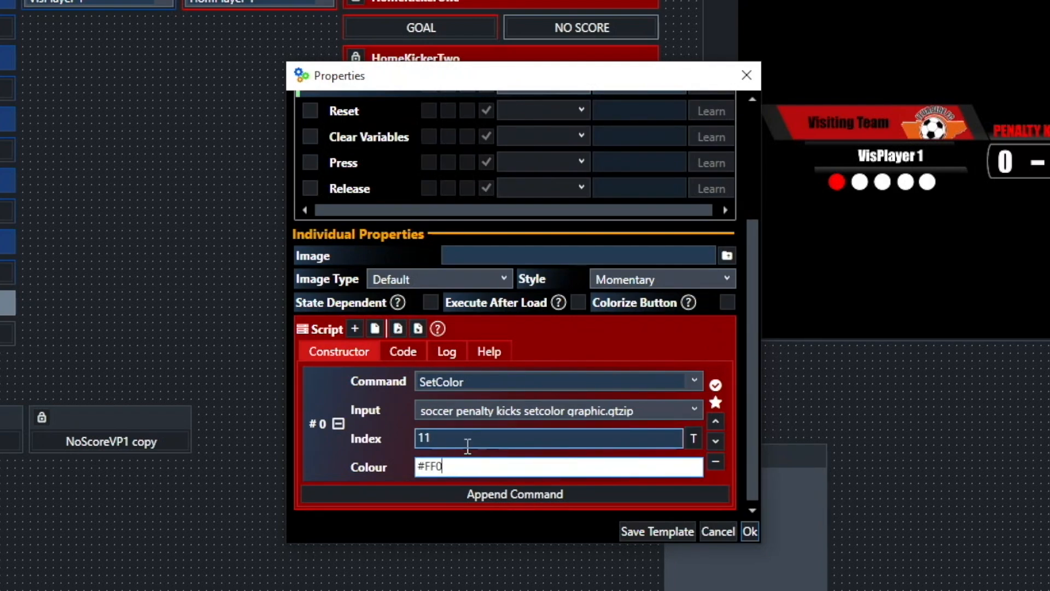
type("FF")
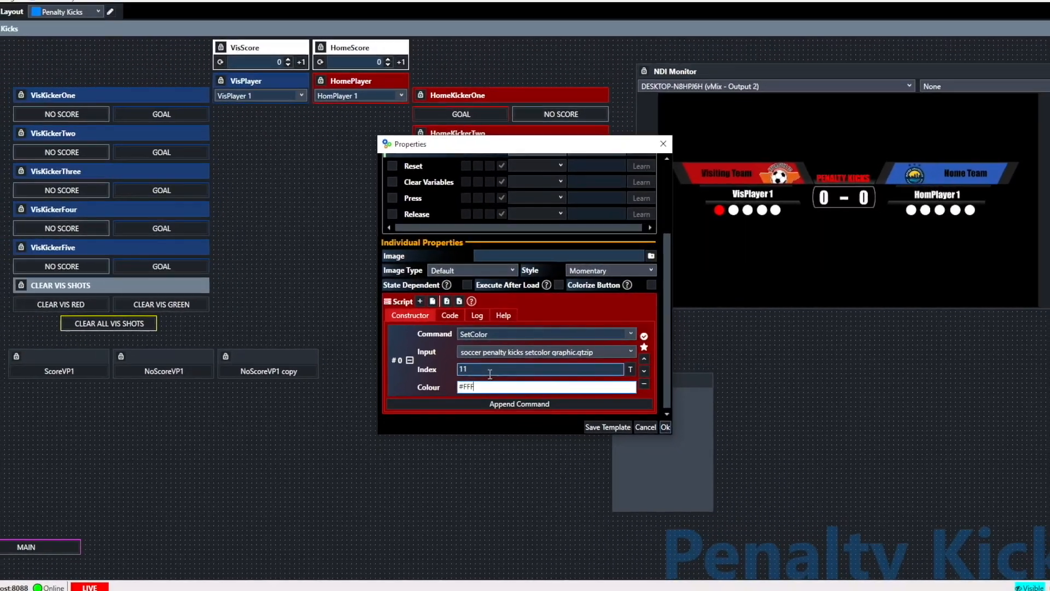
type("FFF")
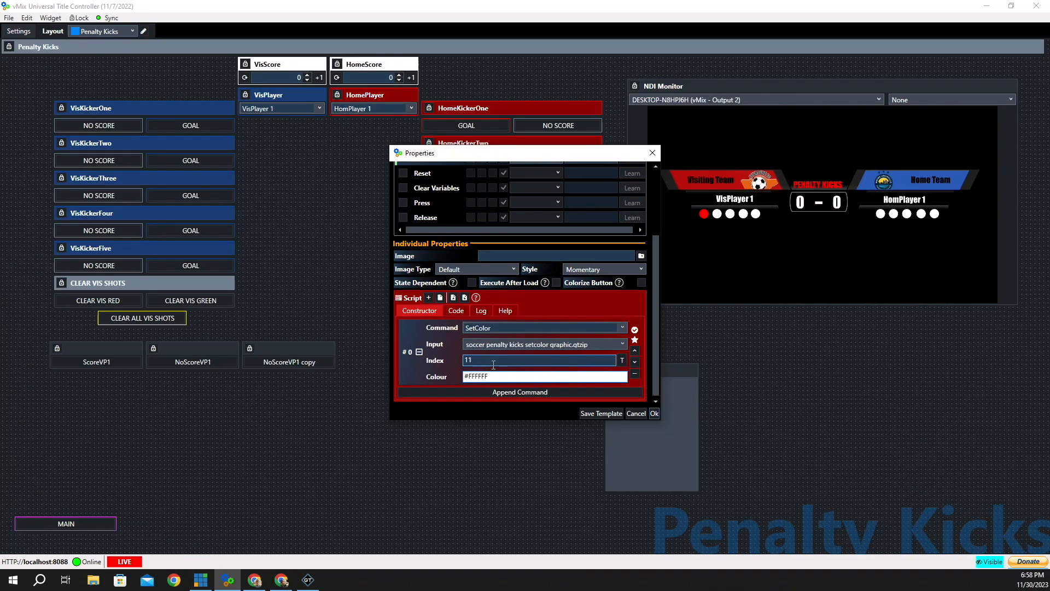
left_click(654, 413)
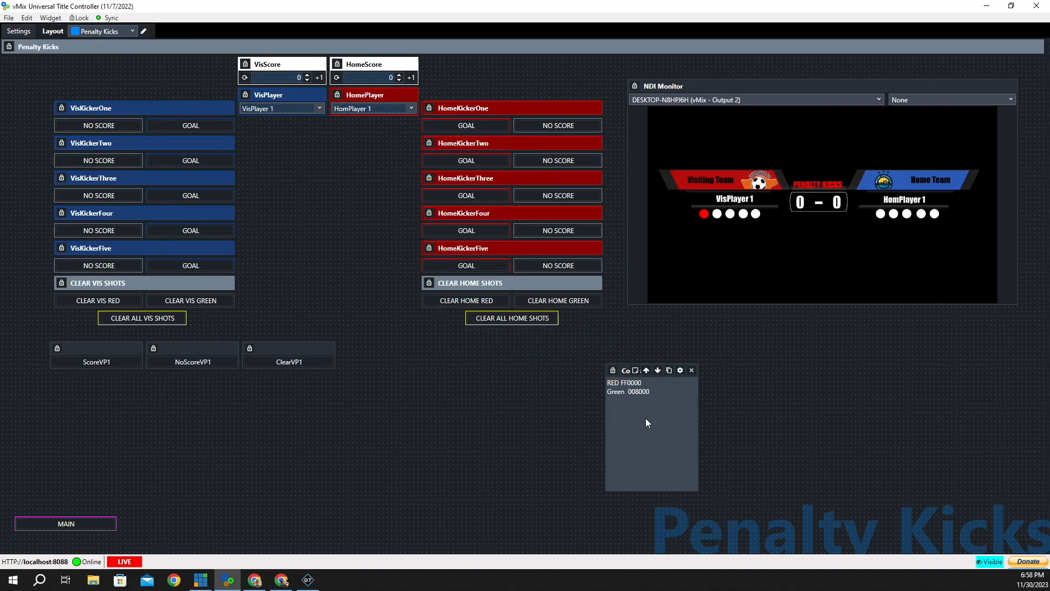
- Press ClearVP1, ScoreVP1, NoScoreVP1, then ClearVP1: dot goes white, green, red, white
left_click(304, 363)
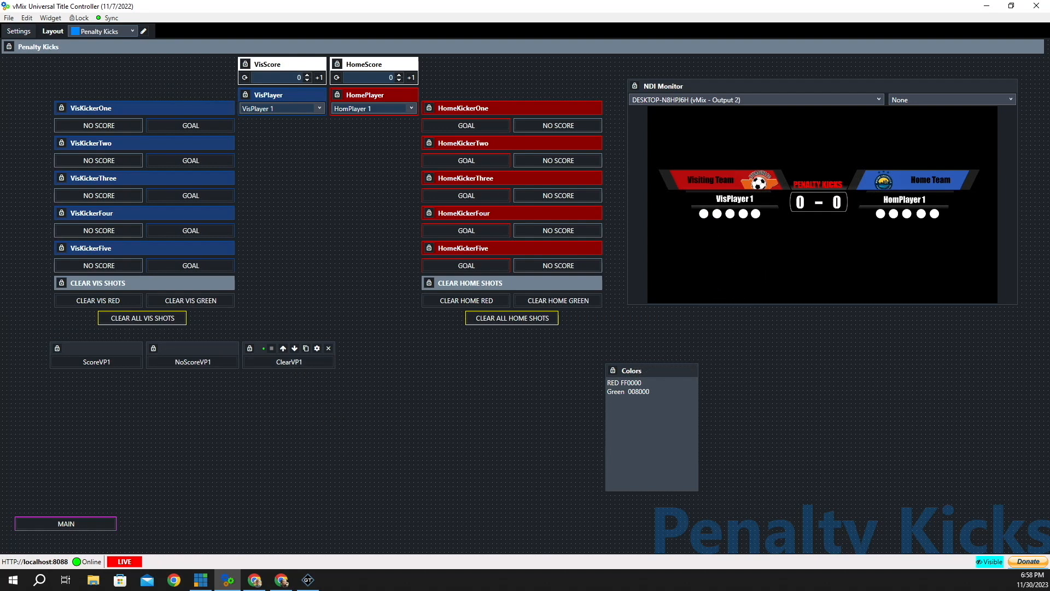
left_click(84, 364)
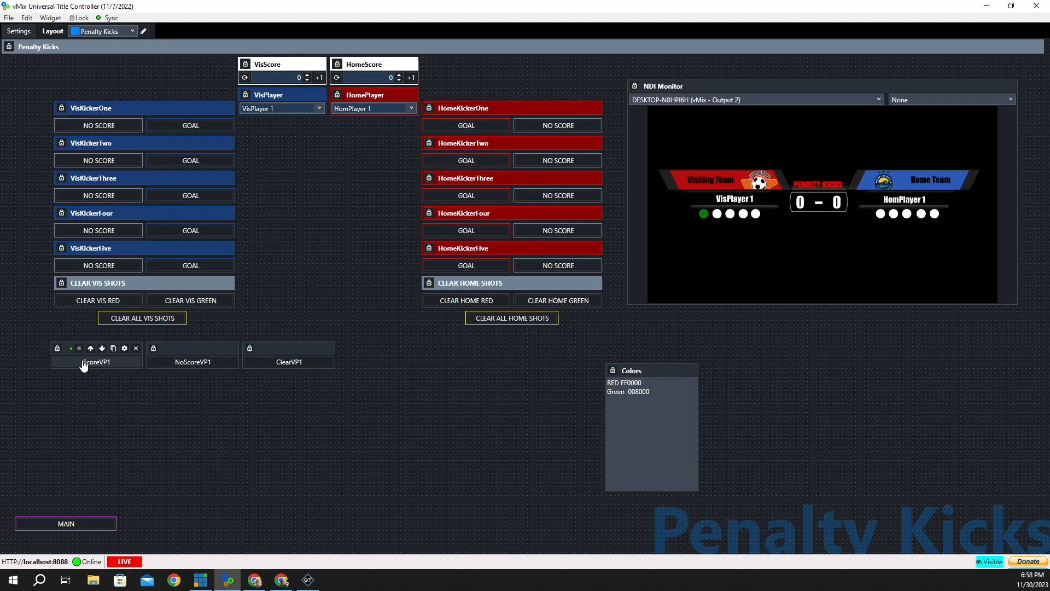
left_click(205, 365)
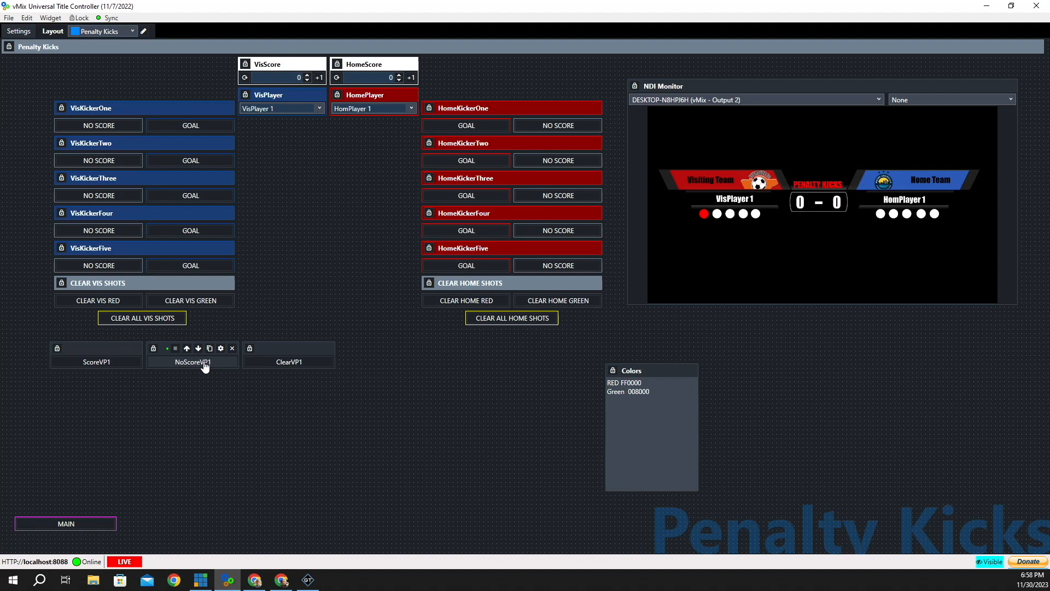
left_click(292, 363)
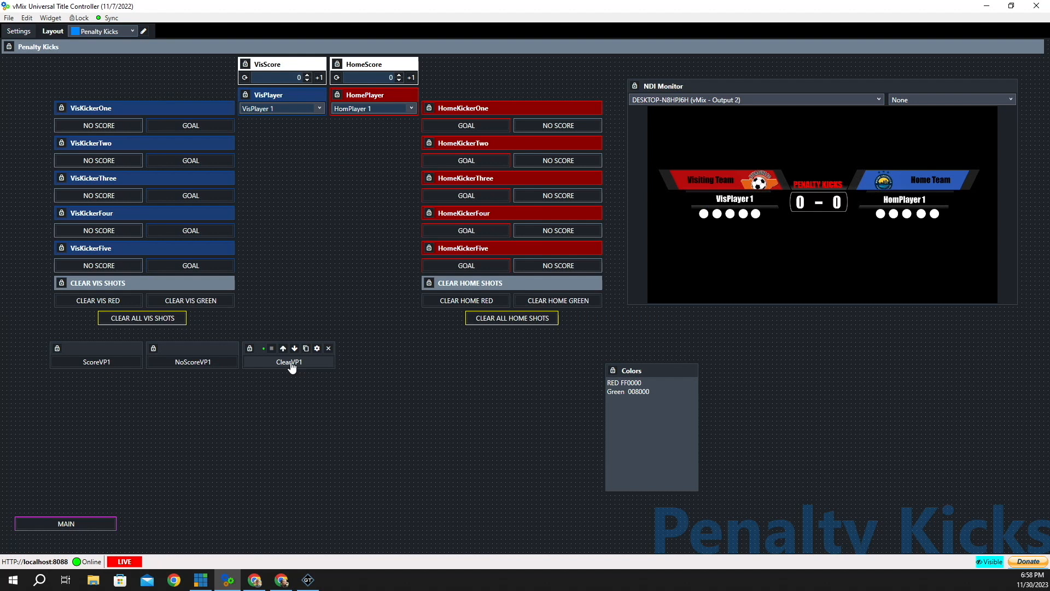
- Link ClearVP1's Execute hotkey to ClearVP1, then duplicate ScoreVP1 and place the copy beneath it
left_click(317, 348)
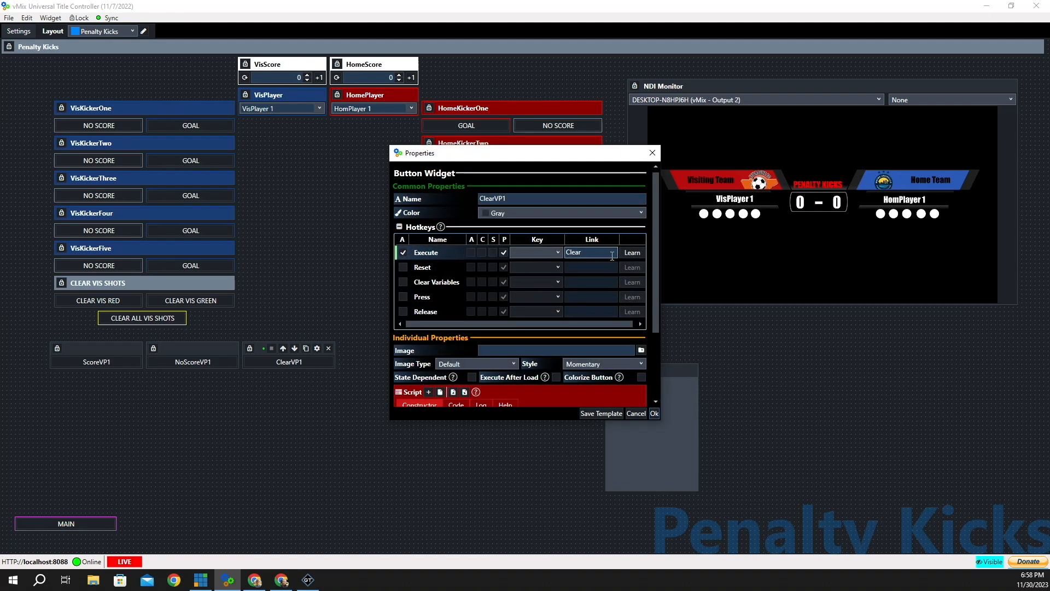
left_click(597, 252)
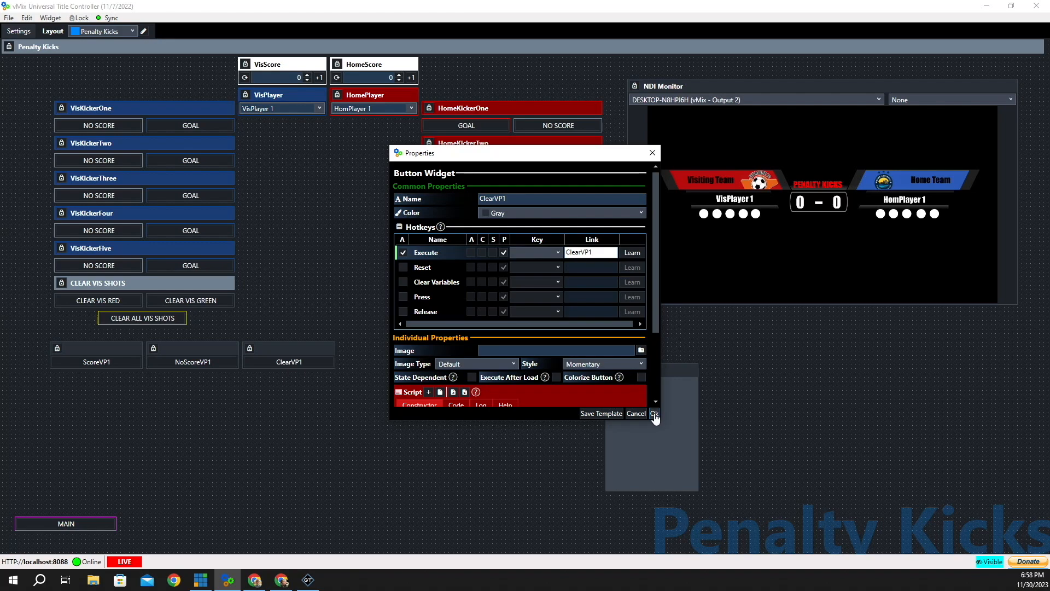
left_click(654, 414)
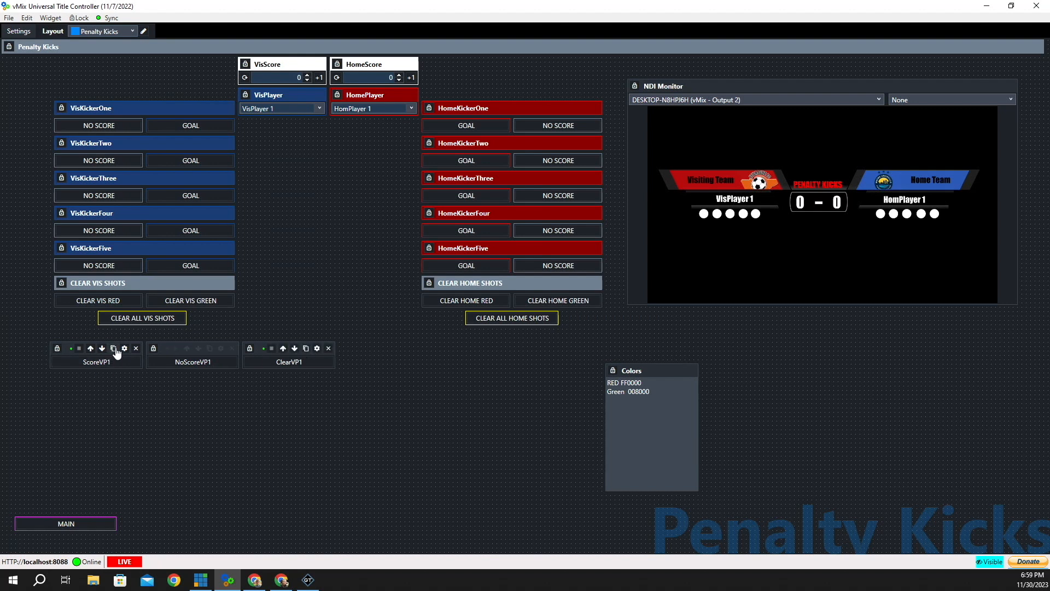
left_click(114, 350)
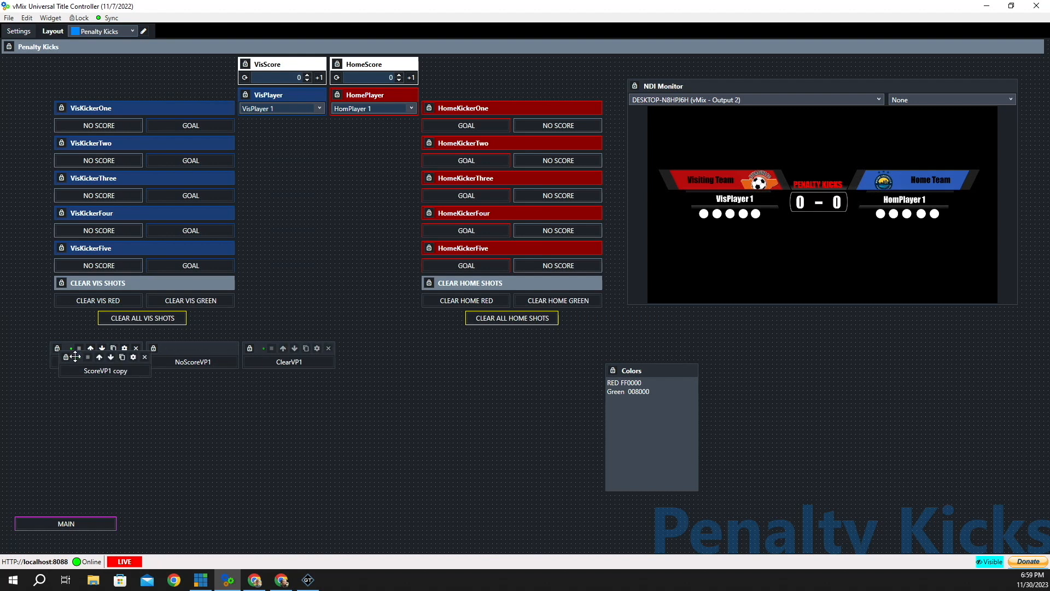
left_click_drag(69, 354, 65, 383)
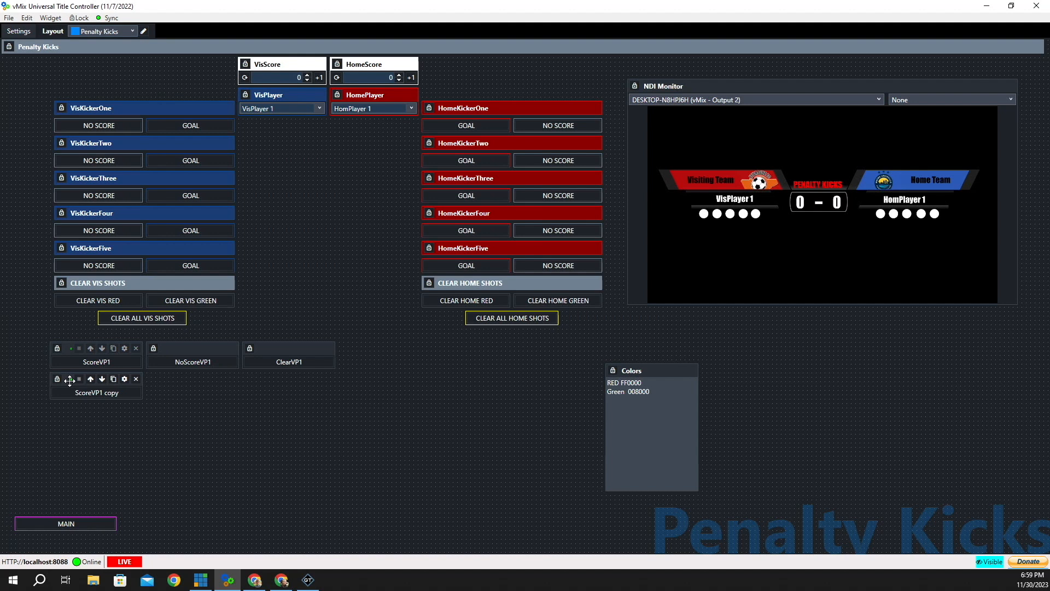
- Rename the copied button ScoreVP2 and change its SetColor Index from 11 to 10
left_click(125, 379)
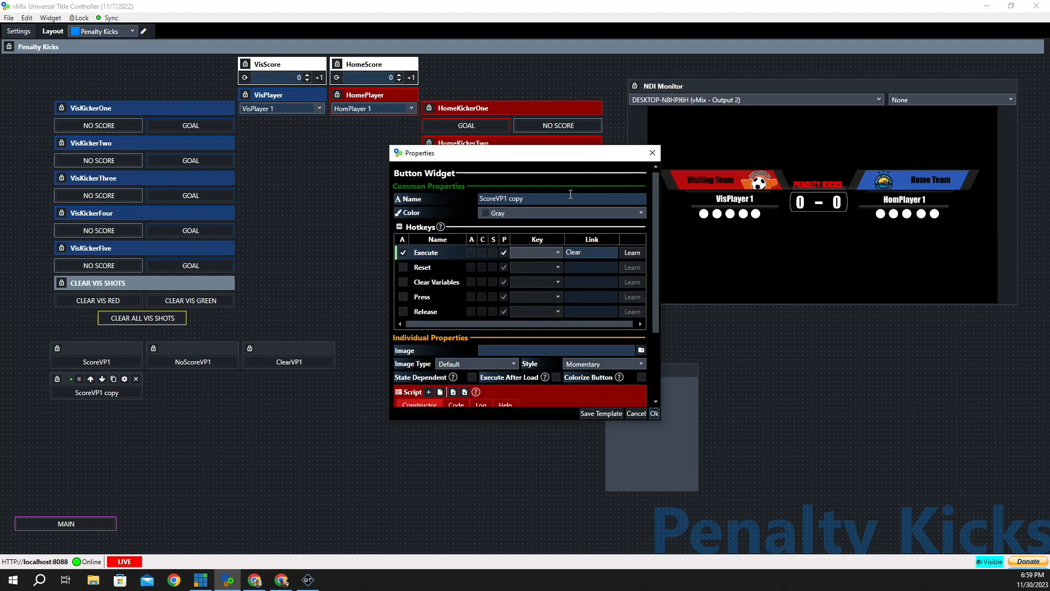
left_click(533, 197)
key("BackSpace")
key("BackSpace")
key("BackSpace")
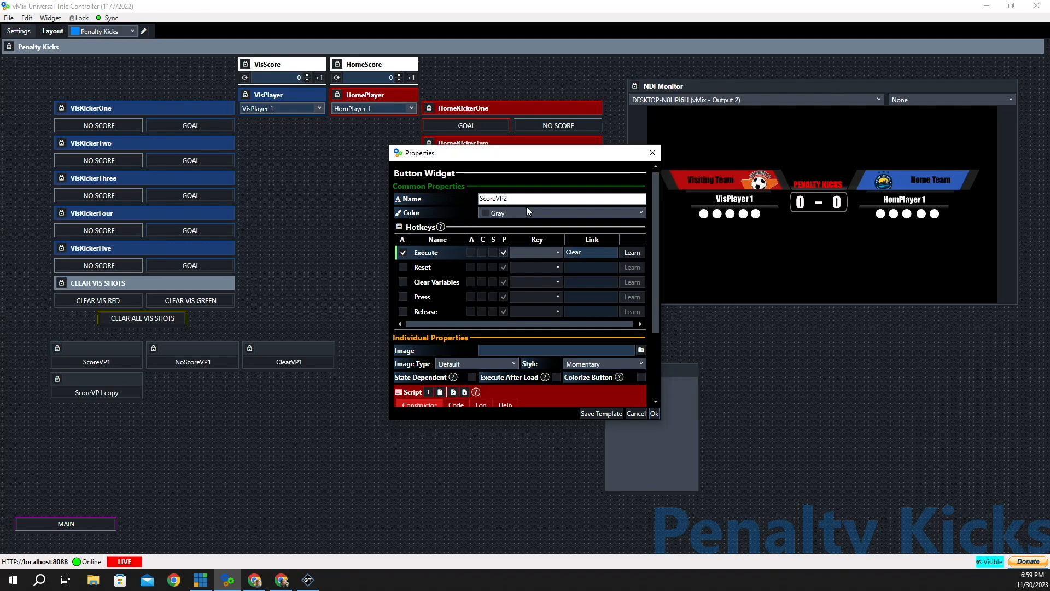
scroll(476, 341, "down", 2)
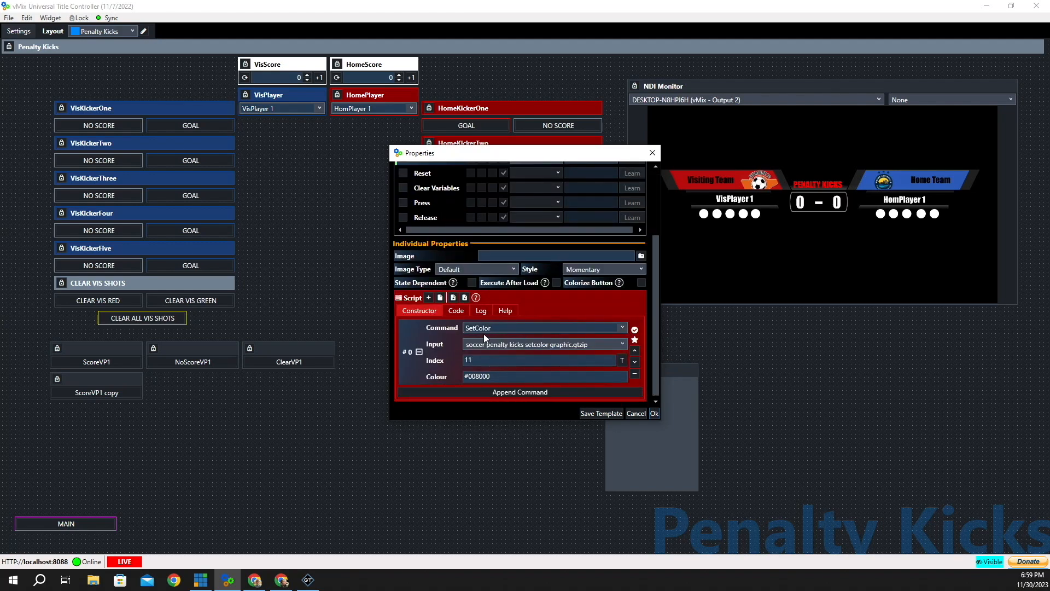
left_click(622, 360)
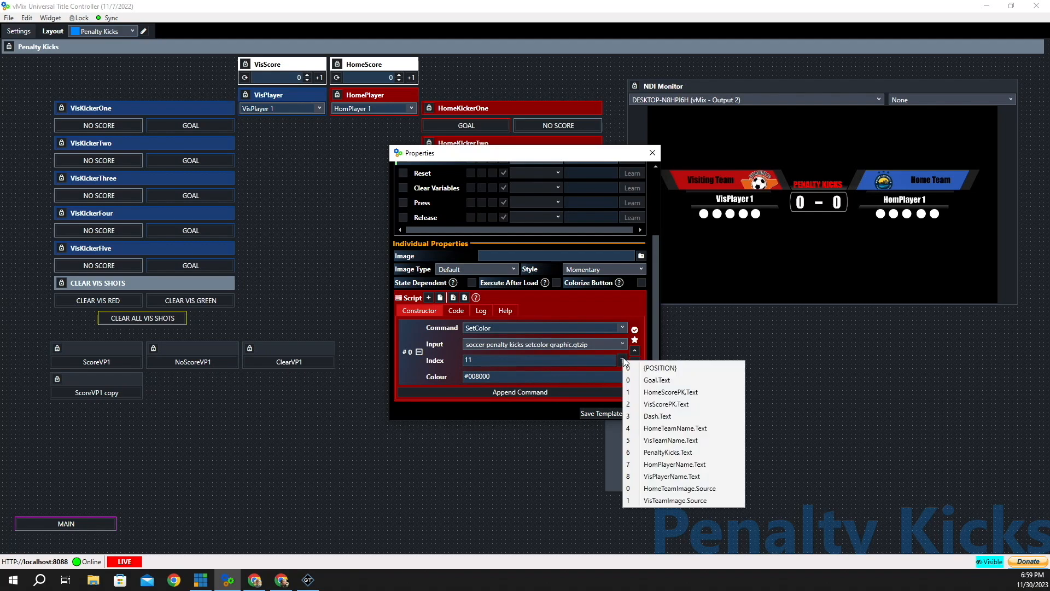
left_click(573, 361)
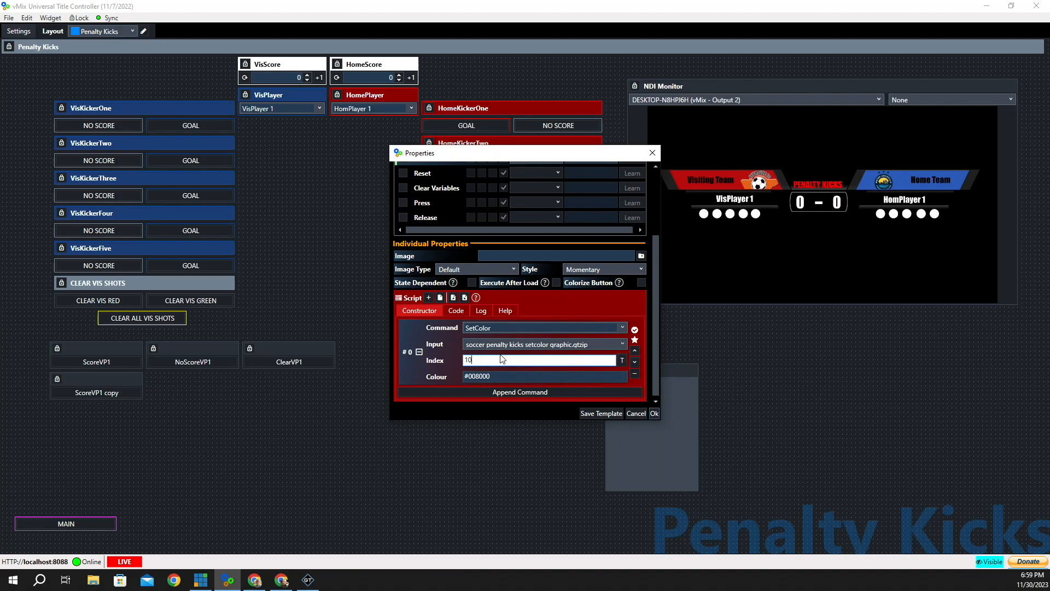
left_click(653, 414)
- Test ScoreVP2 to turn the visitor's second kick dot green
mouse_move(99, 395)
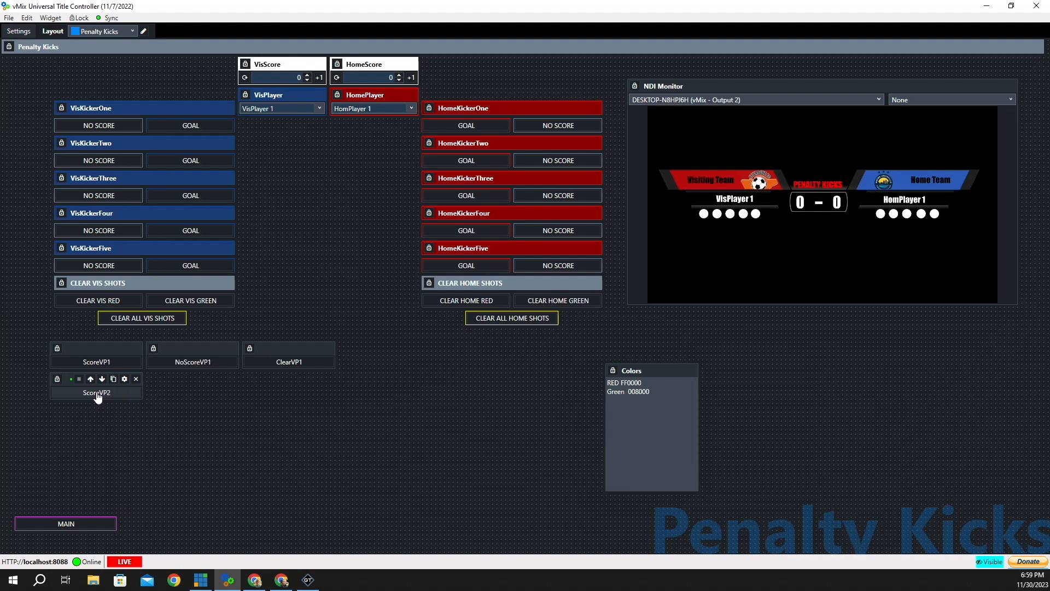
left_click(98, 394)
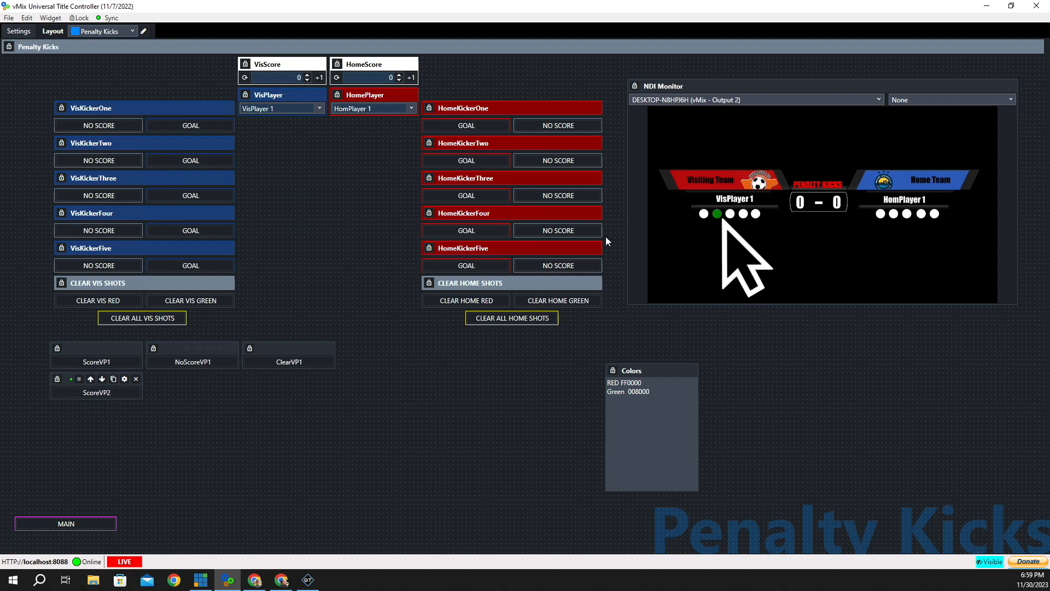
mouse_move(722, 220)
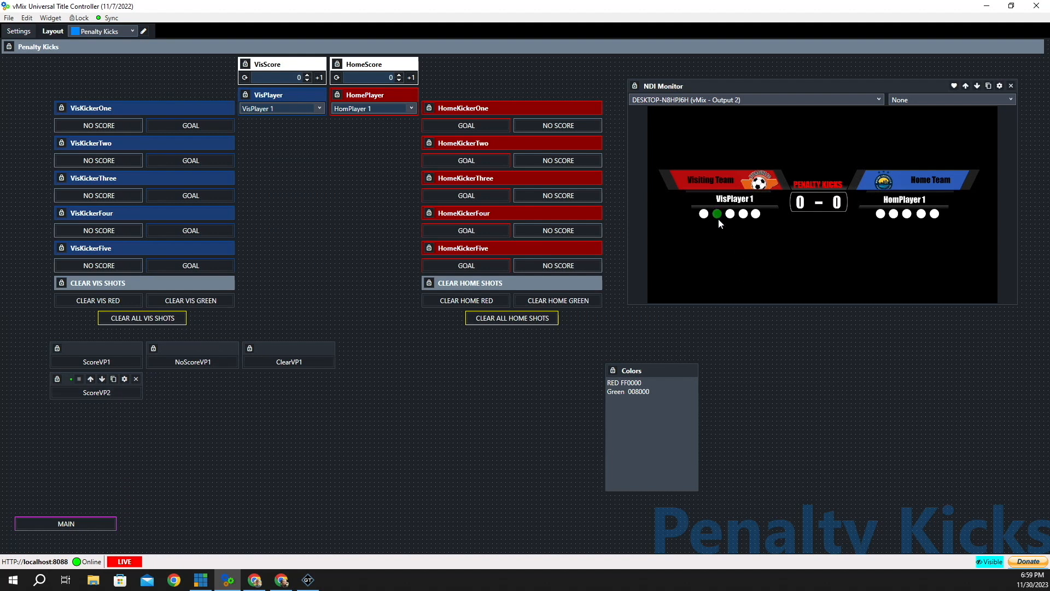
- Duplicate NoScoreVP1 below itself and rename the copy NoScoreVP2
mouse_move(189, 353)
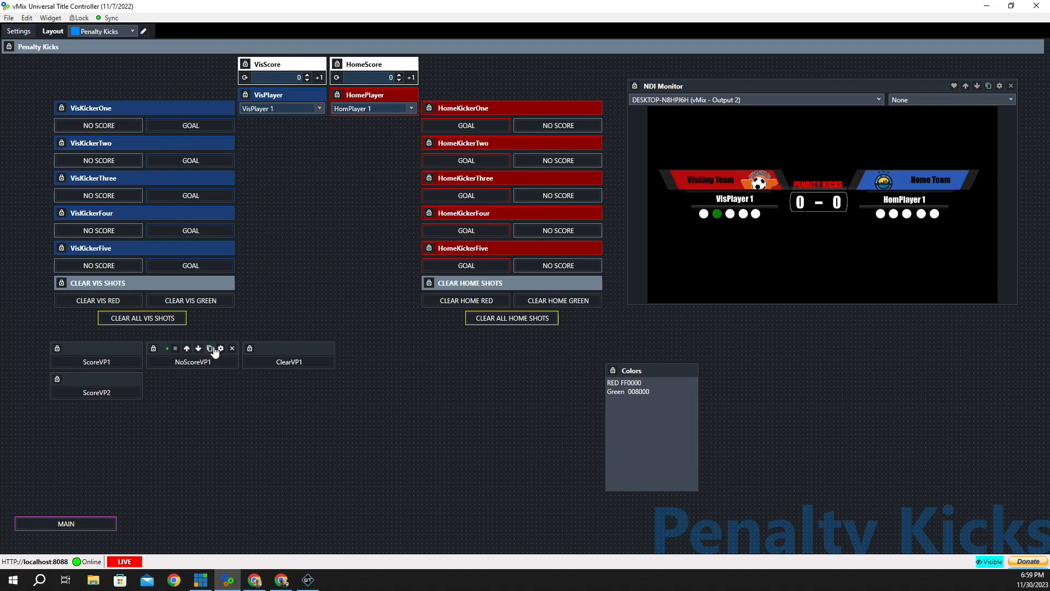
left_click(211, 349)
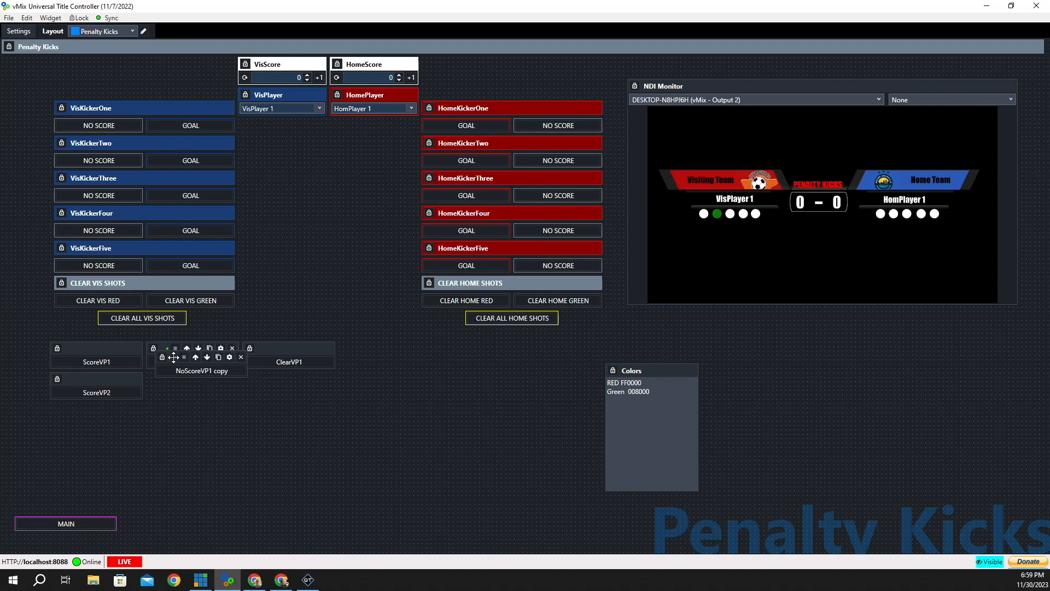
left_click_drag(174, 357, 165, 379)
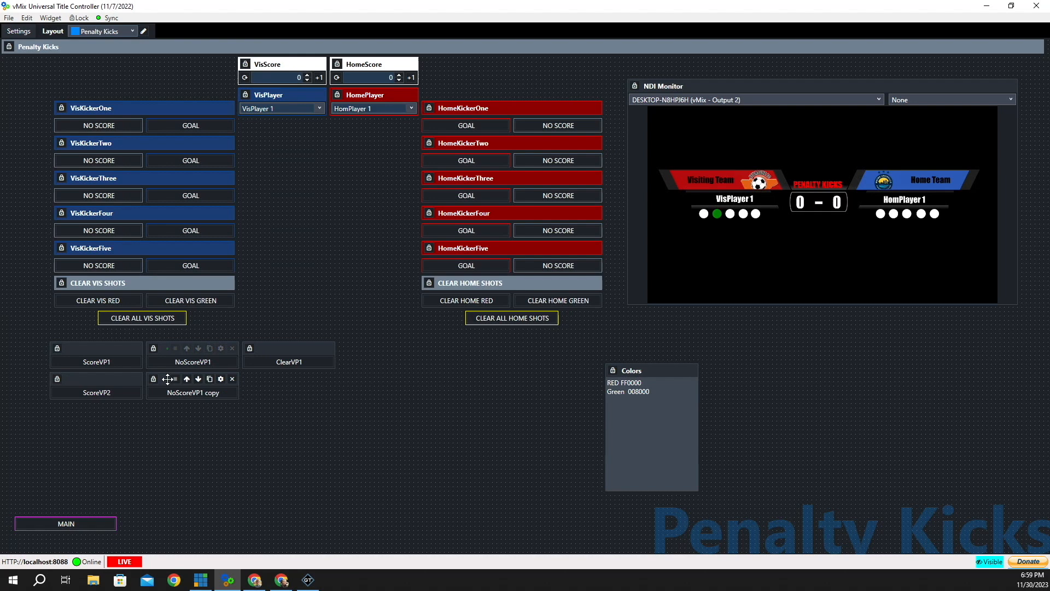
left_click(221, 379)
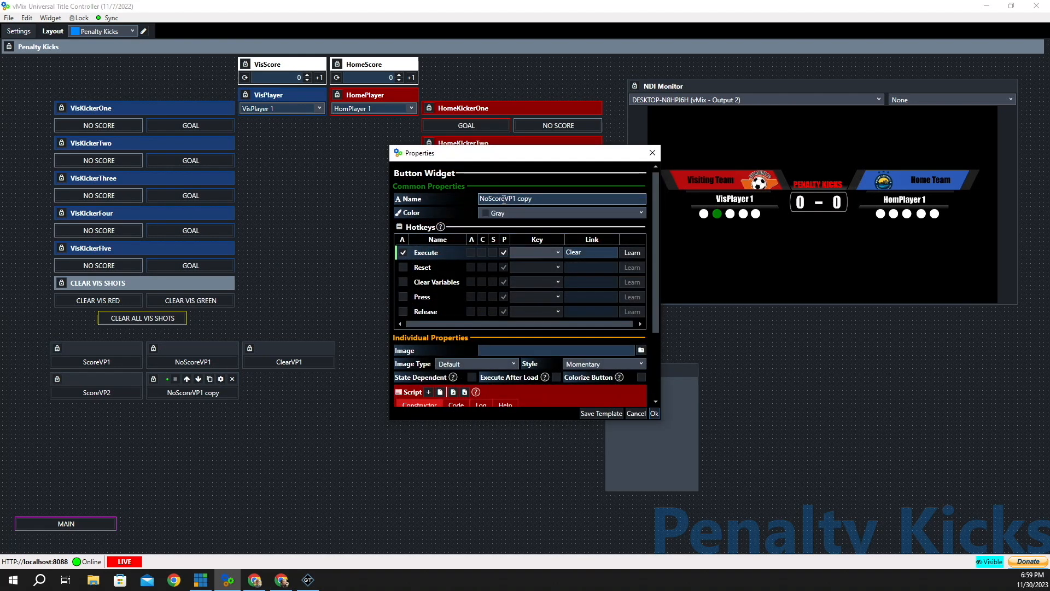
left_click(534, 201)
key("BackSpace")
key("BackSpace")
key("BackSpace")
key("BackSpace")
key("BackSpace")
key("BackSpace")
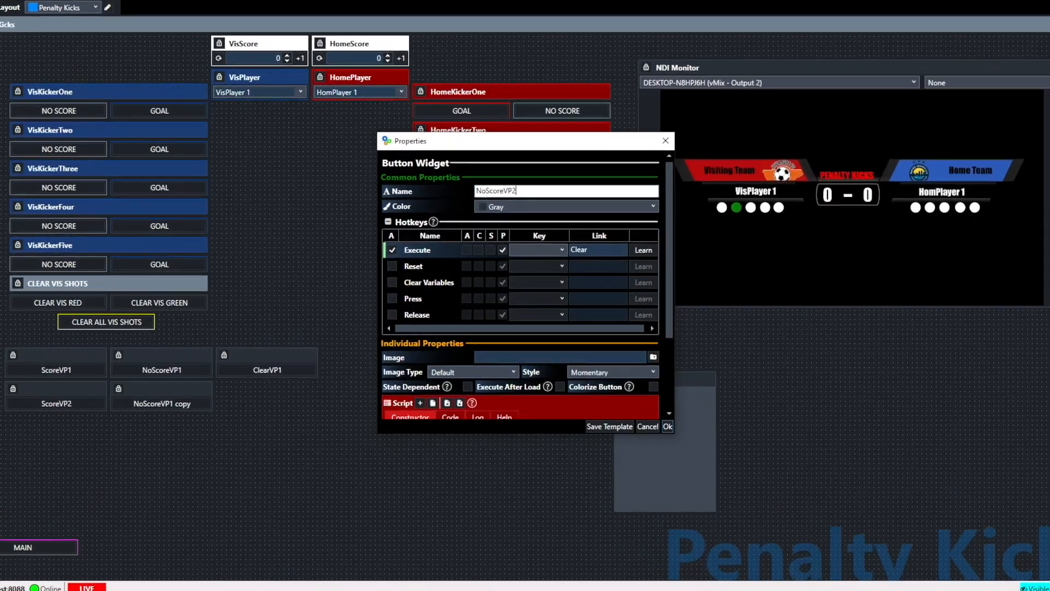
type("2")
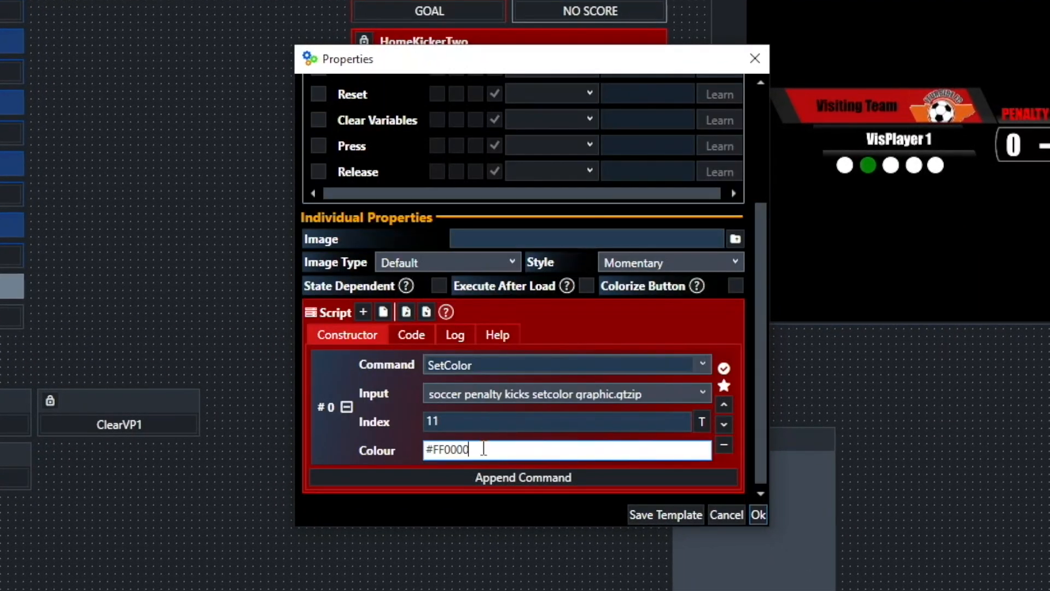
- Set NoScoreVP2's SetColor Index to 10 and test it, turning the second visitor dot red
left_click_drag(505, 68, 387, 81)
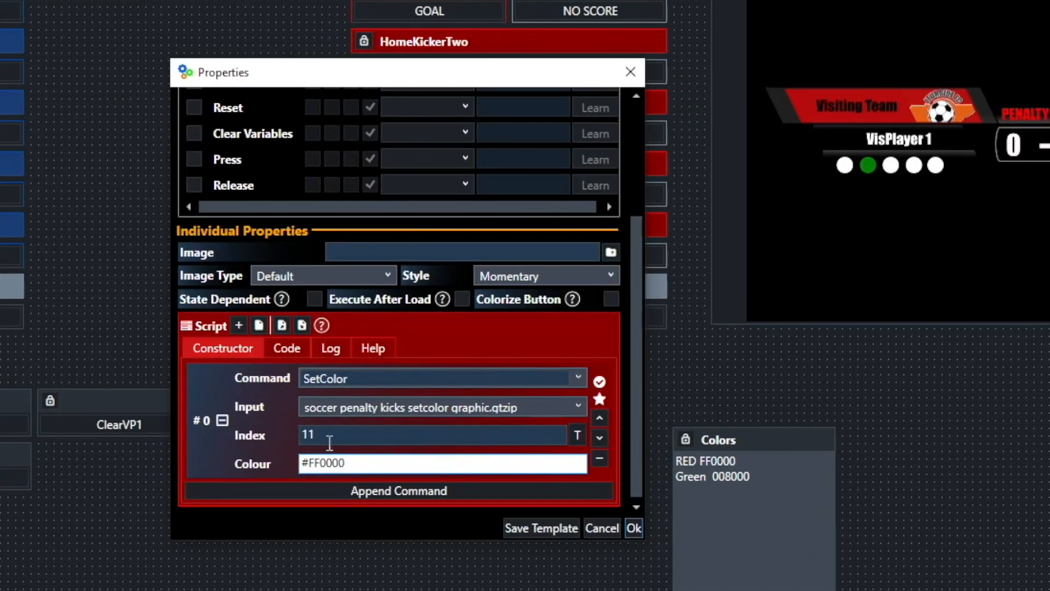
left_click(328, 436)
left_click(331, 436)
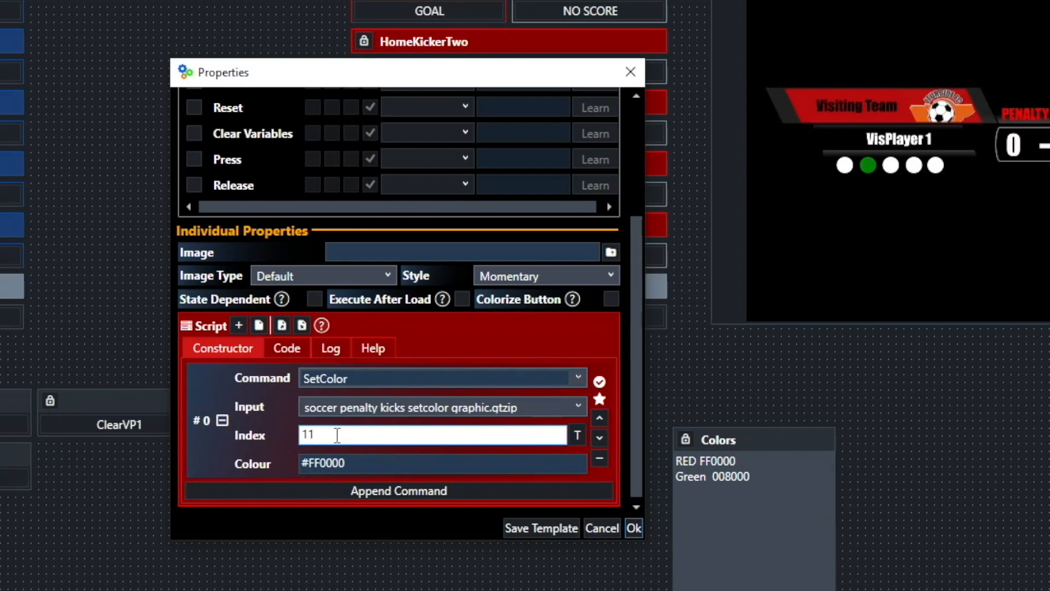
key("BackSpace")
type("0")
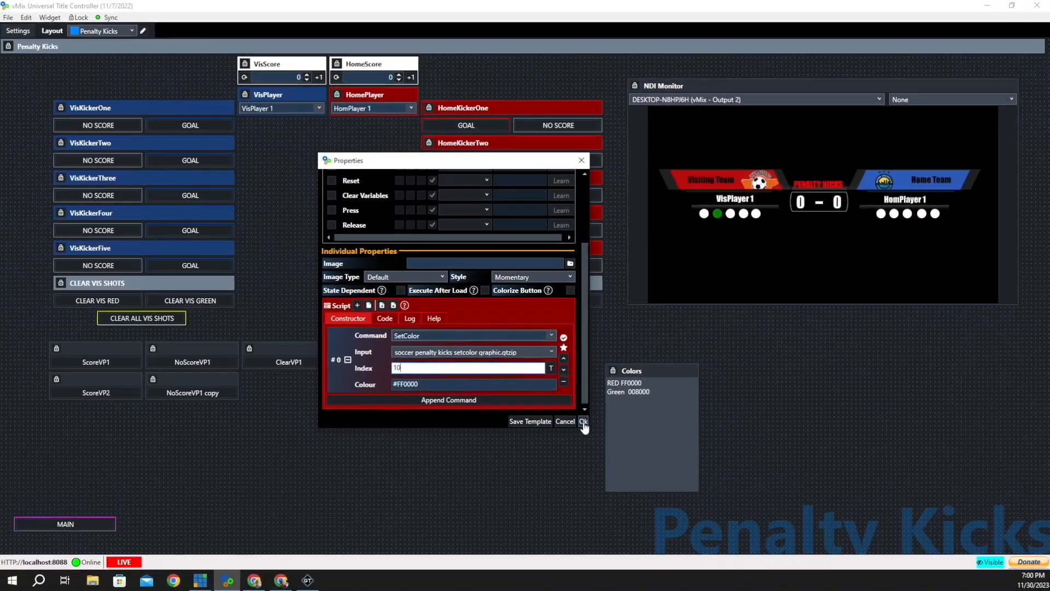
left_click(583, 421)
left_click(197, 393)
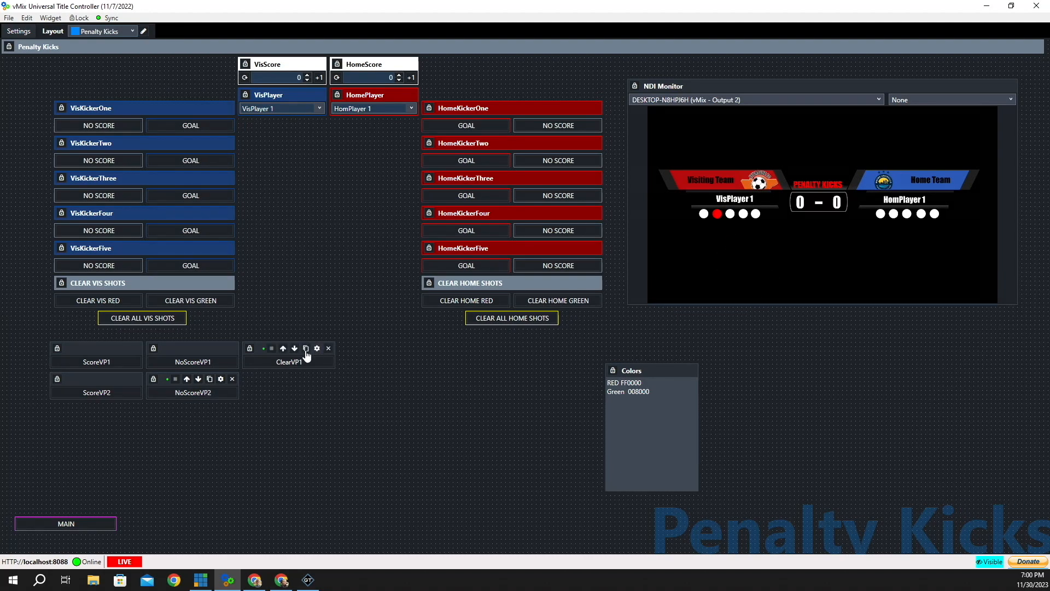
- Duplicate ClearVP1 and change the copy's Execute link to ClearVP2 and edit its Index
left_click(306, 348)
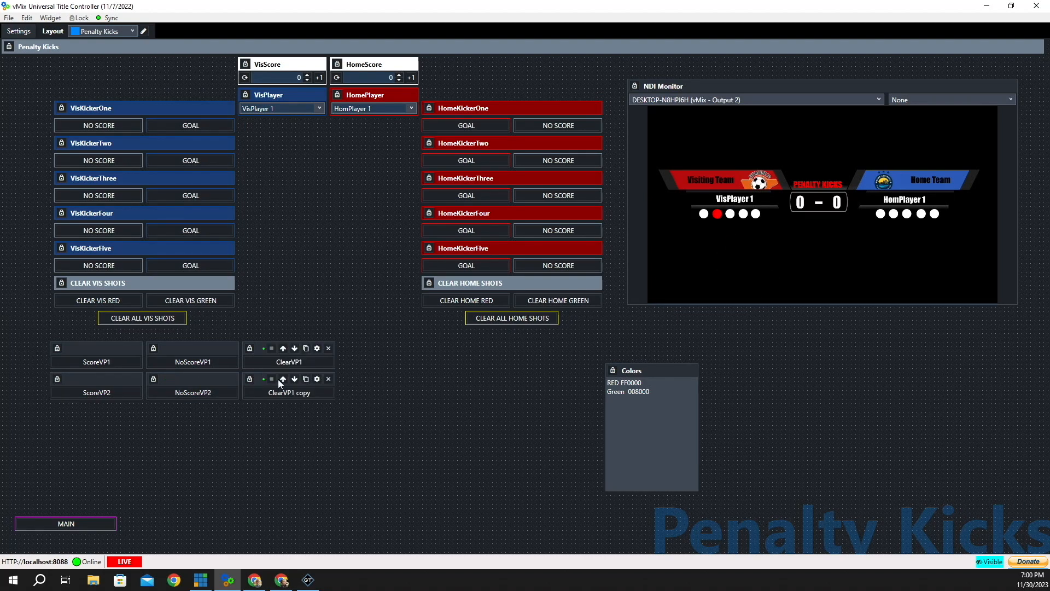
left_click(317, 378)
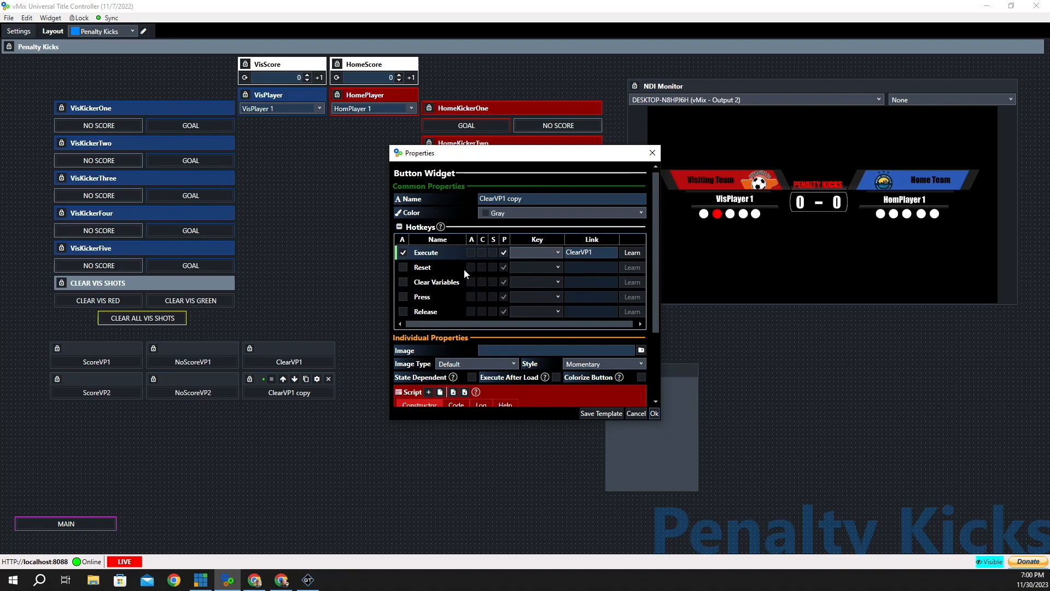
left_click(600, 252)
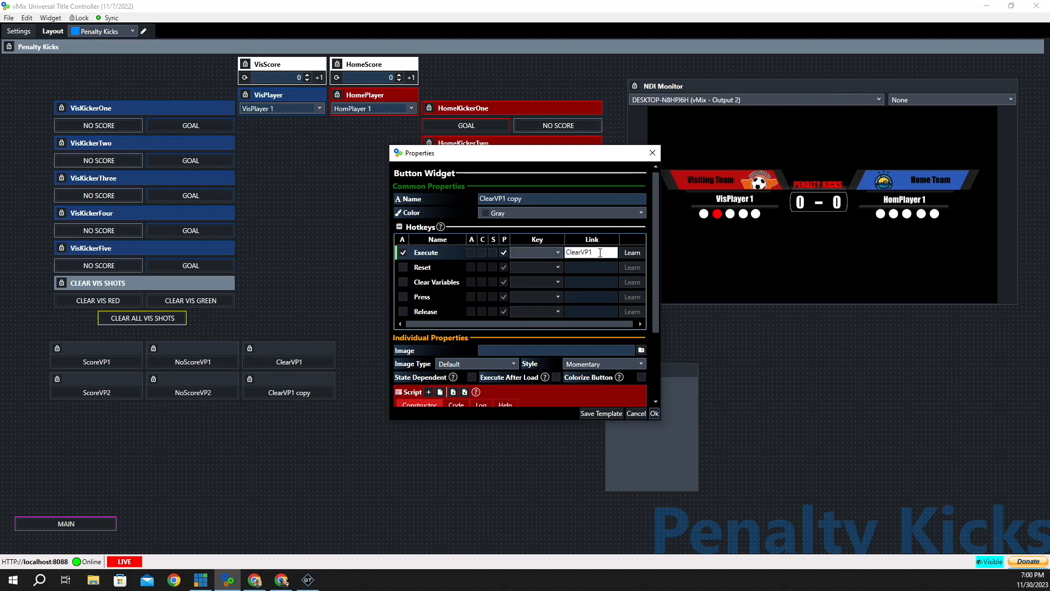
key("BackSpace")
scroll(577, 265, "down", 2)
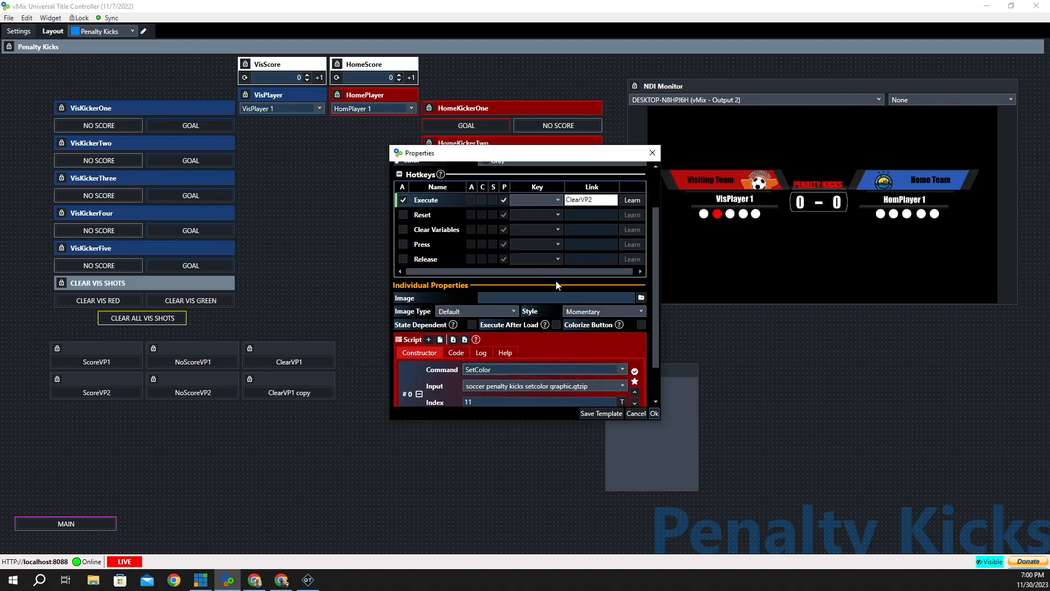
left_click(483, 359)
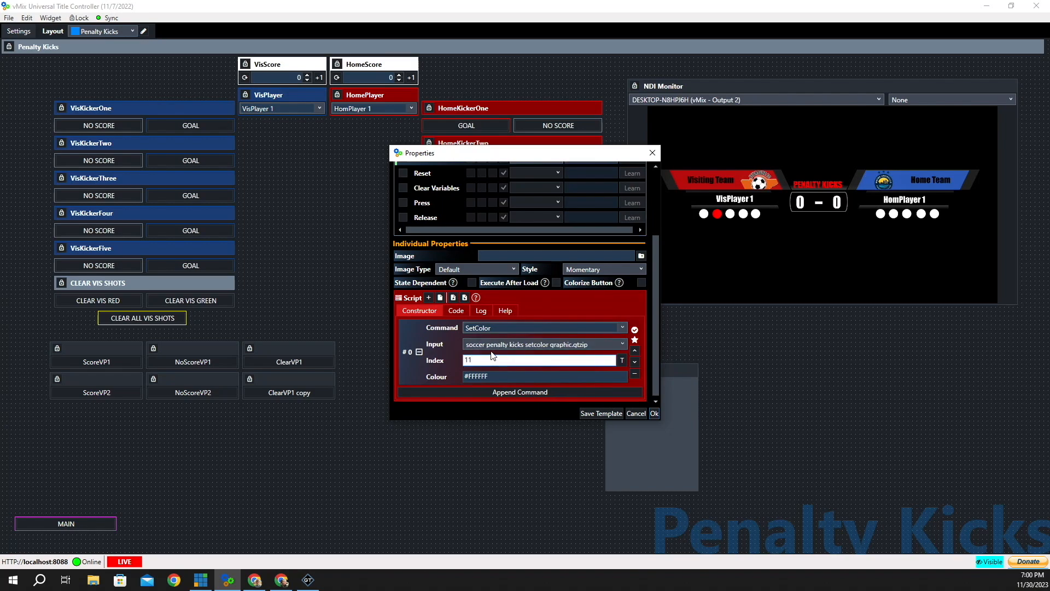
left_click(655, 414)
- Rename the copied clear button ClearVP2, then switch over to vMix
left_click(317, 380)
left_click(527, 198)
key("BackSpace")
key("BackSpace")
key("BackSpace")
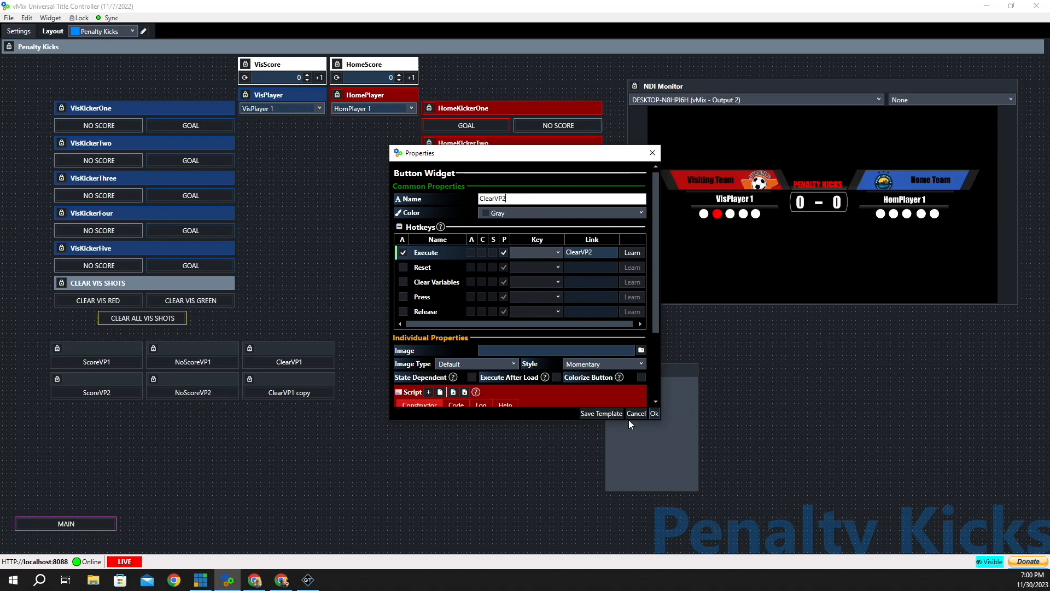
left_click(654, 414)
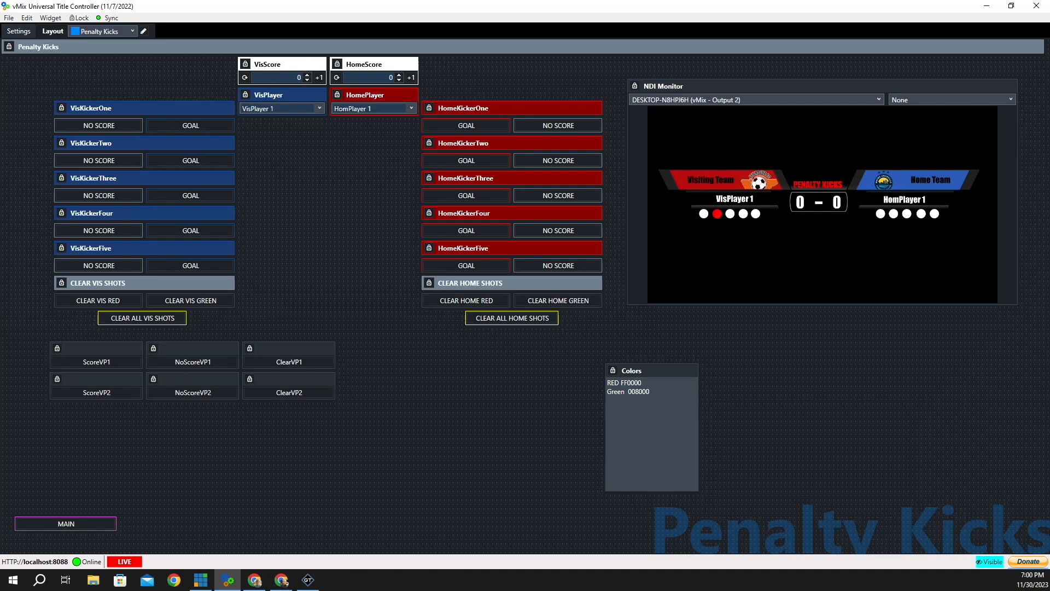
key("alt+Tab")
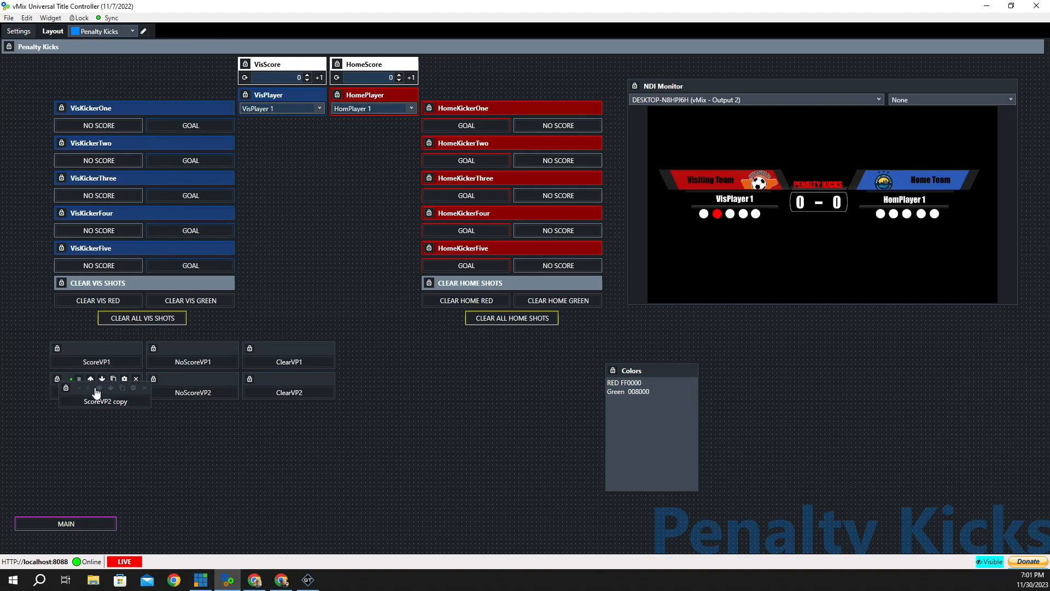
- Duplicate ScoreVP2 as ScoreVP3 with SetColor Index 9 and test it on the third dot
left_click(113, 380)
left_click(120, 409)
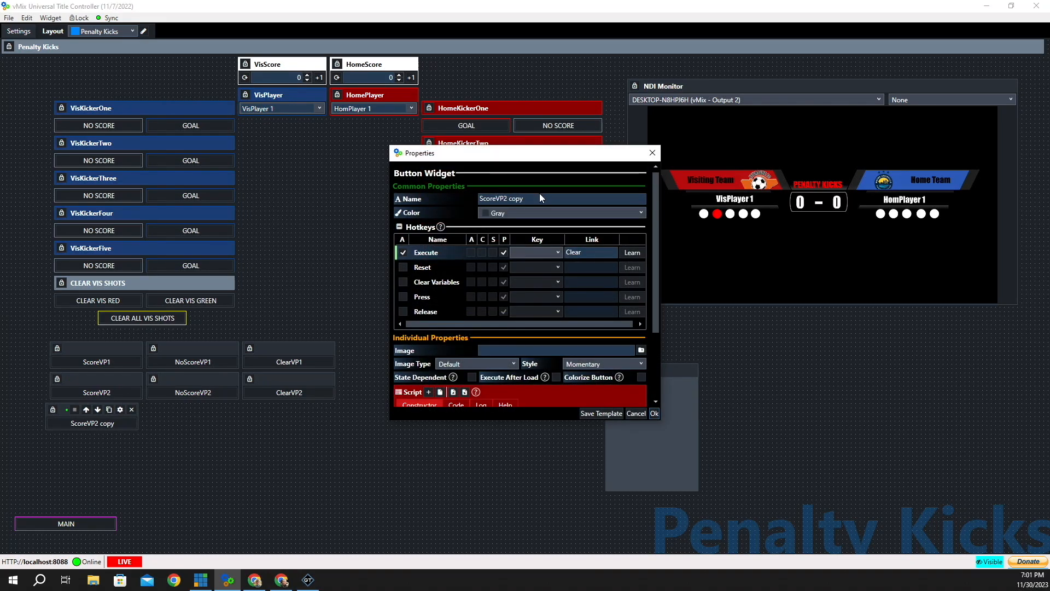
left_click(526, 198)
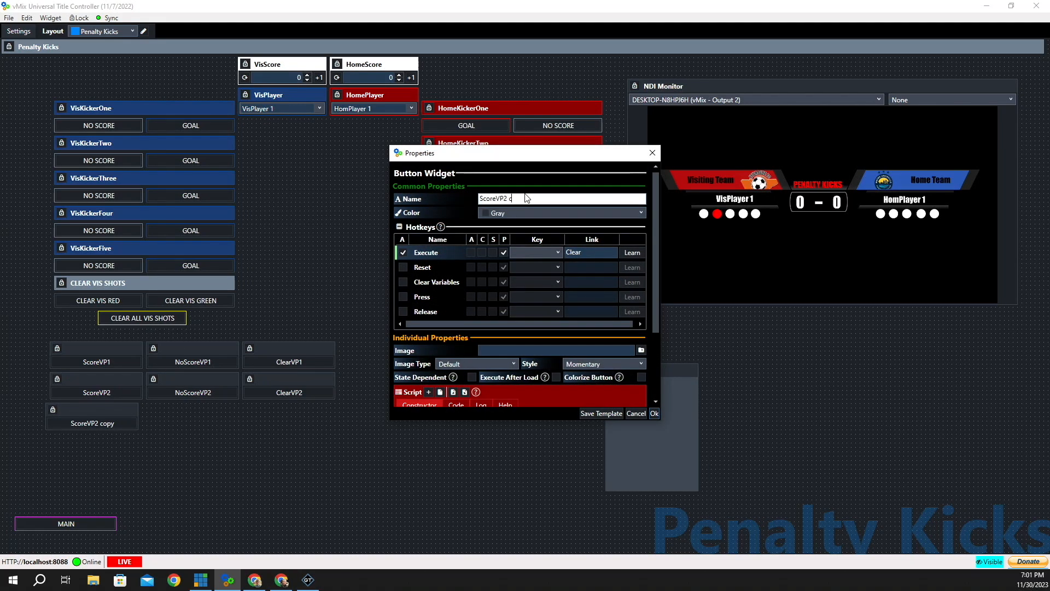
scroll(536, 311, "down", 3)
left_click(481, 359)
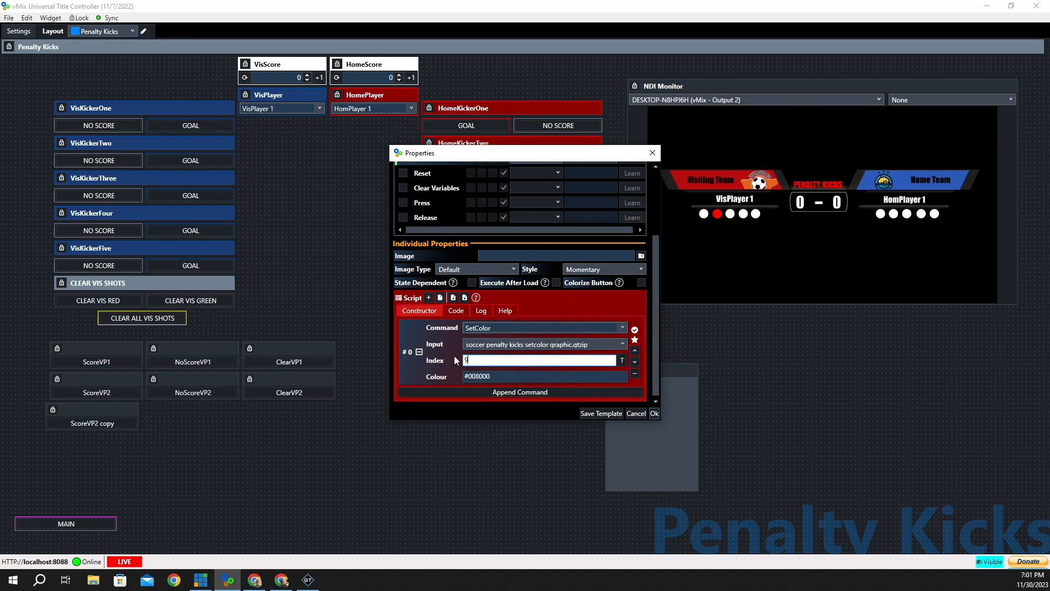
left_click(655, 414)
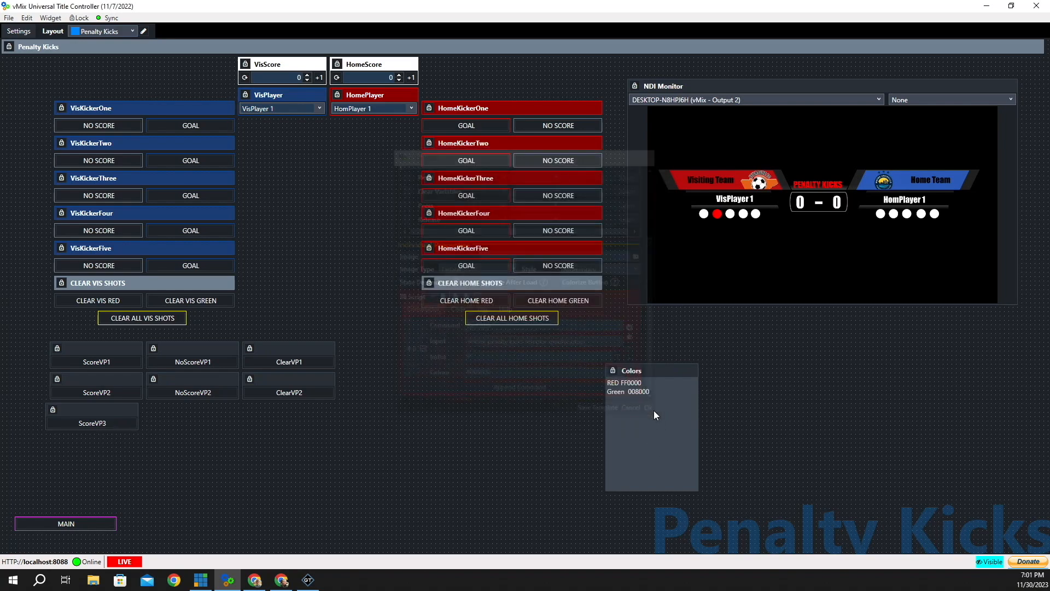
left_click(91, 425)
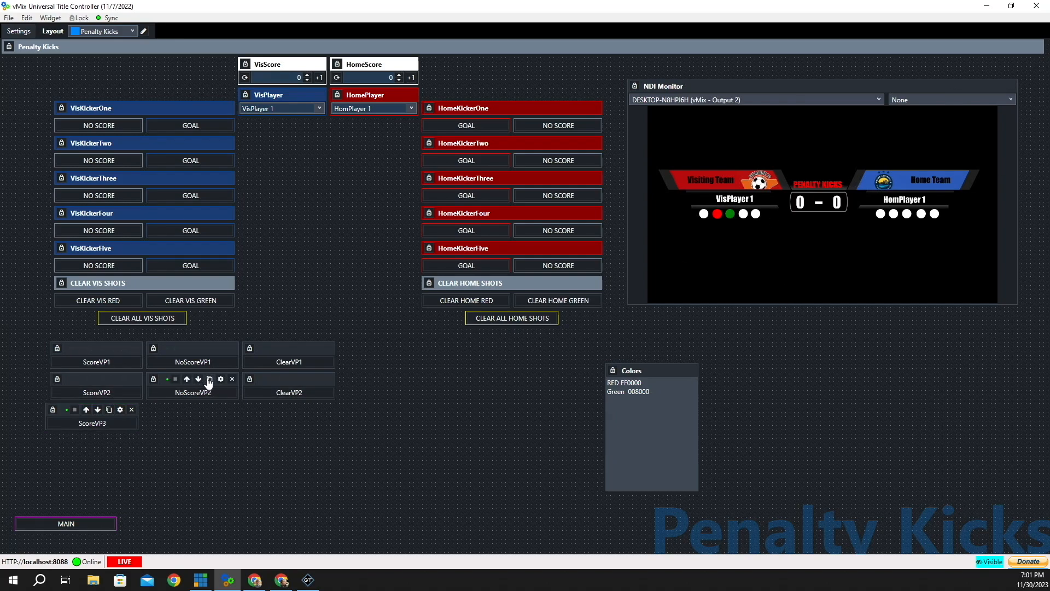
- Duplicate NoScoreVP2 as NoScoreVP3 with SetColor Index 9, turning the third dot red
left_click(209, 379)
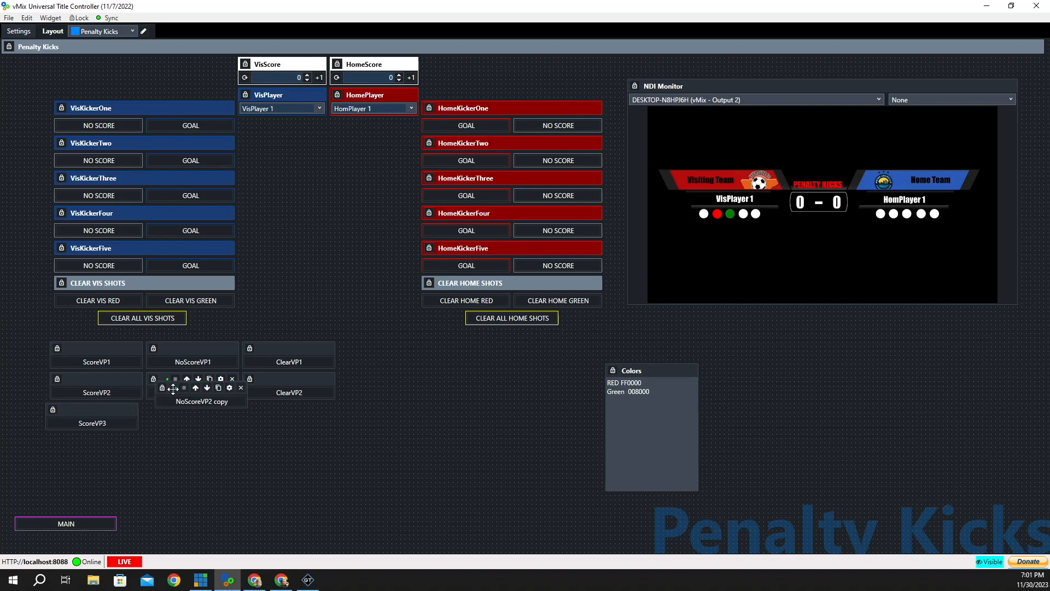
left_click(220, 409)
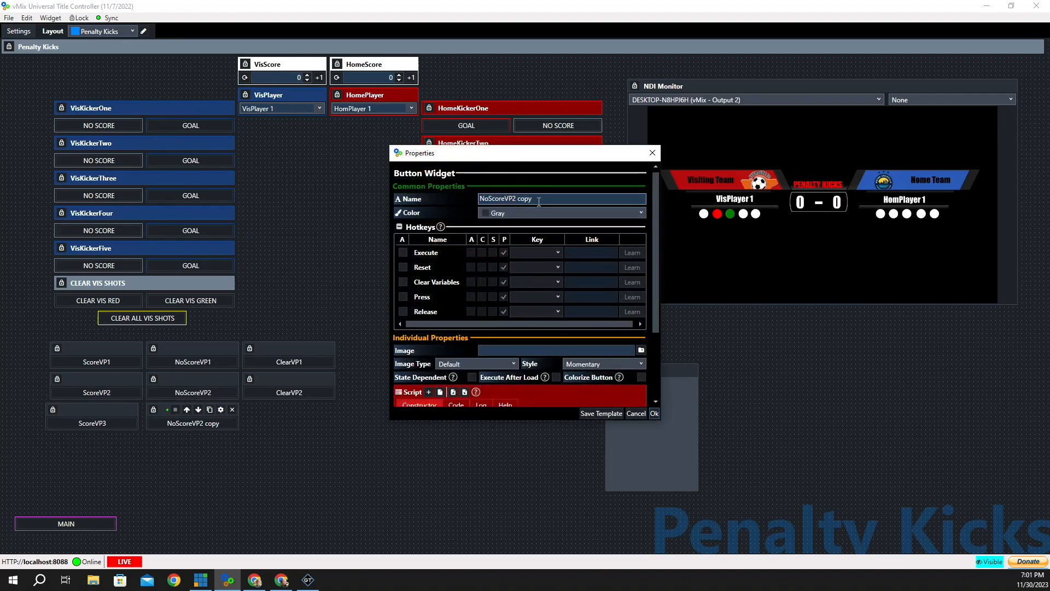
left_click(539, 200)
key("BackSpace")
key("BackSpace")
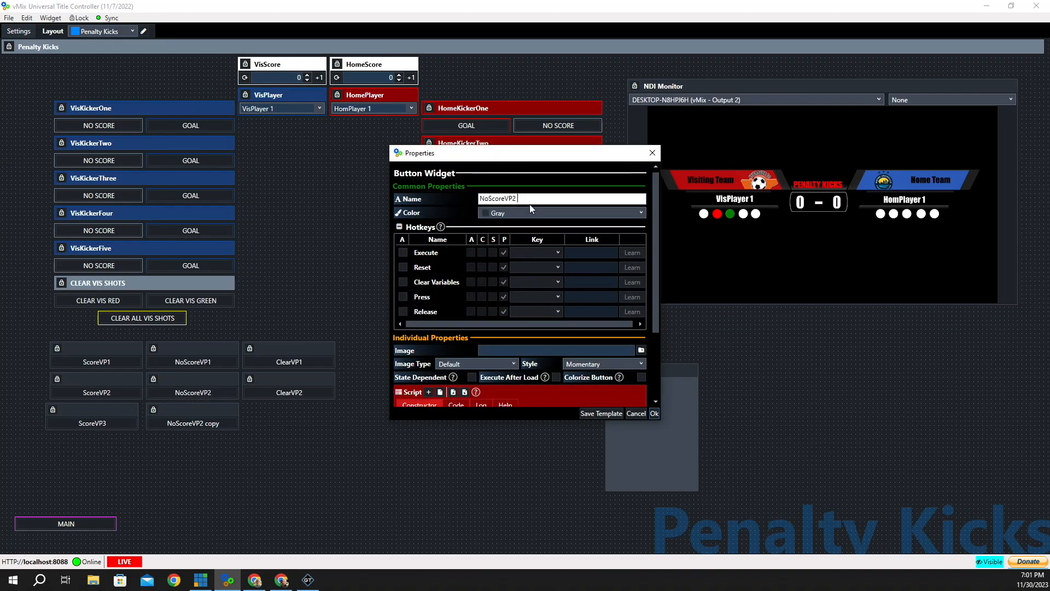
scroll(529, 204, "down", 3)
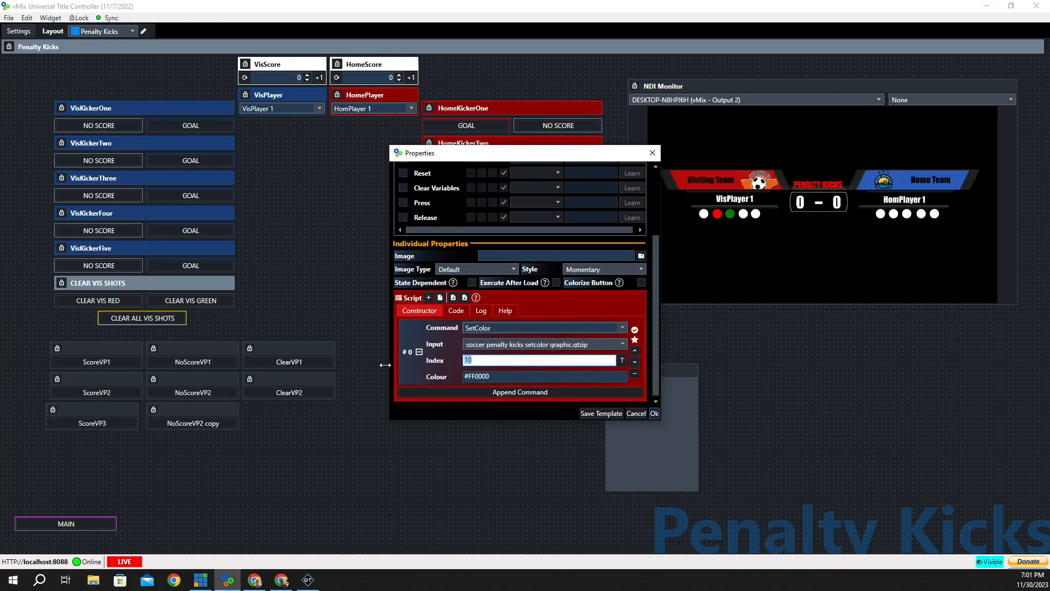
type("9")
left_click(654, 414)
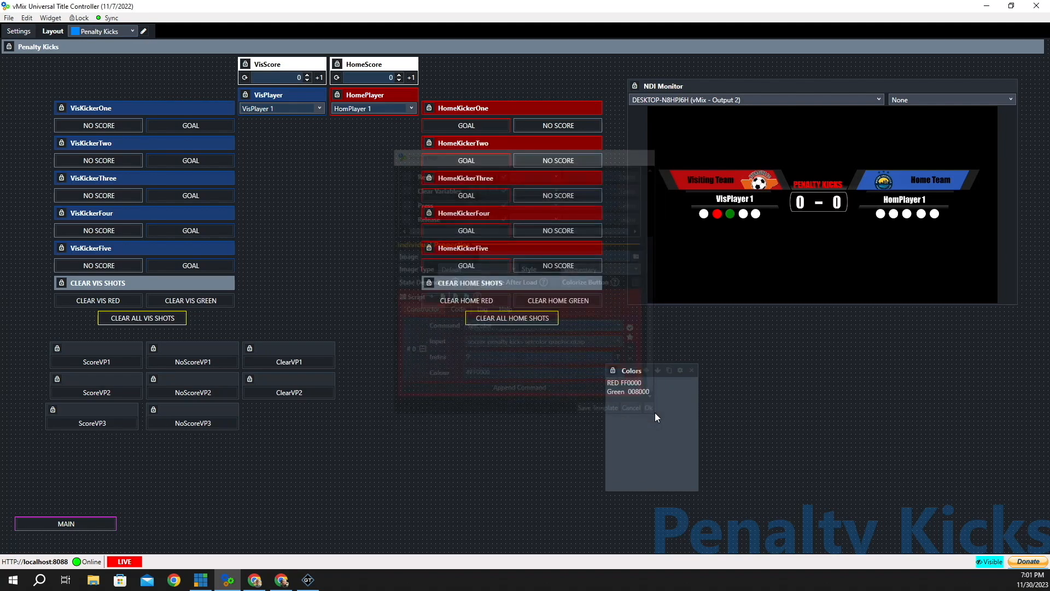
left_click(191, 427)
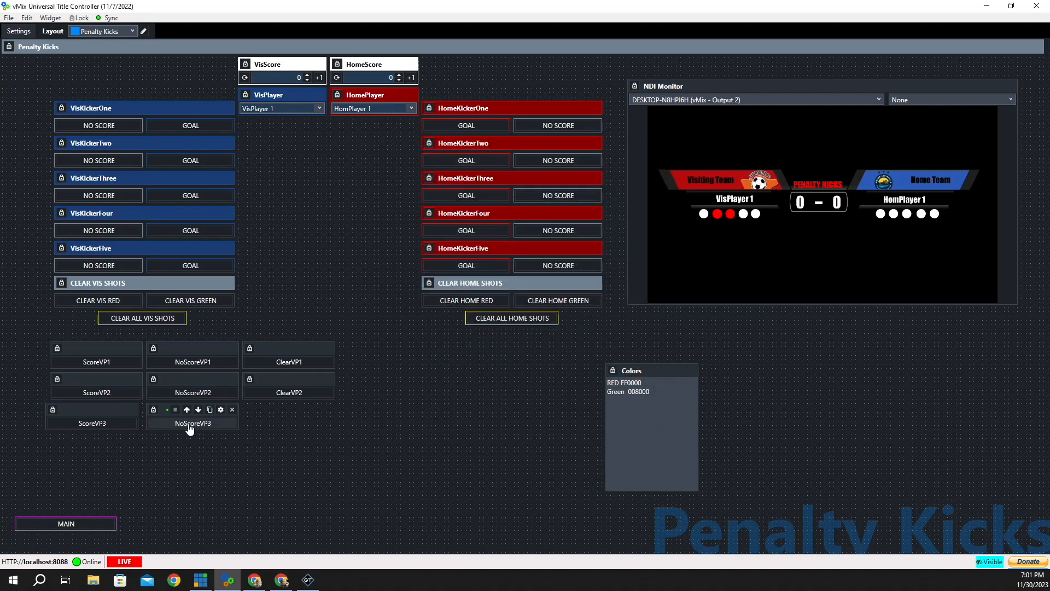
- Rename the clear button copy ClearVP3 and change its SetColor Index from 10 to 9
mouse_move(307, 381)
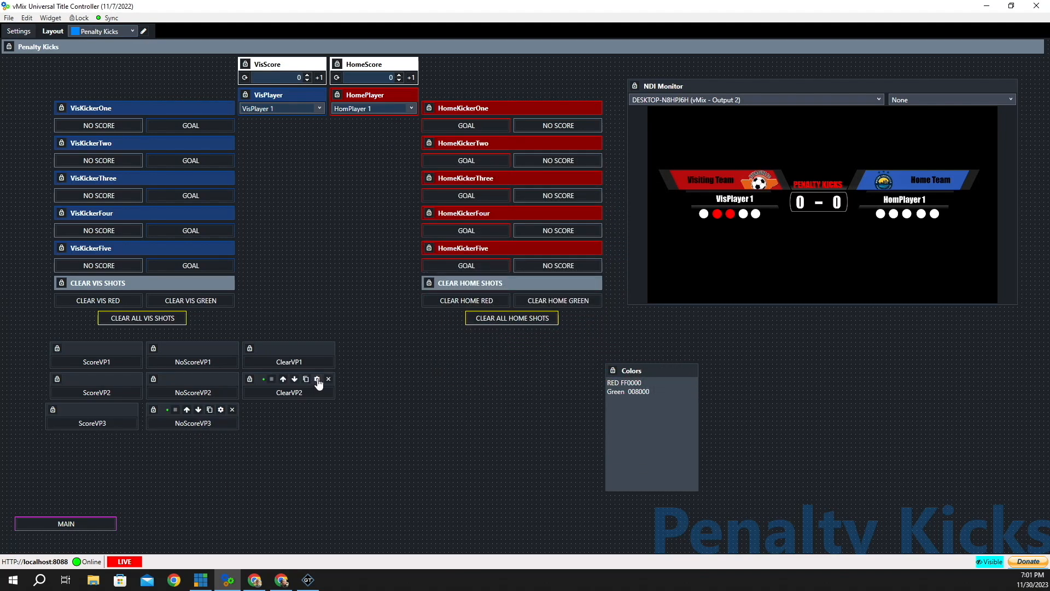
left_click(318, 379)
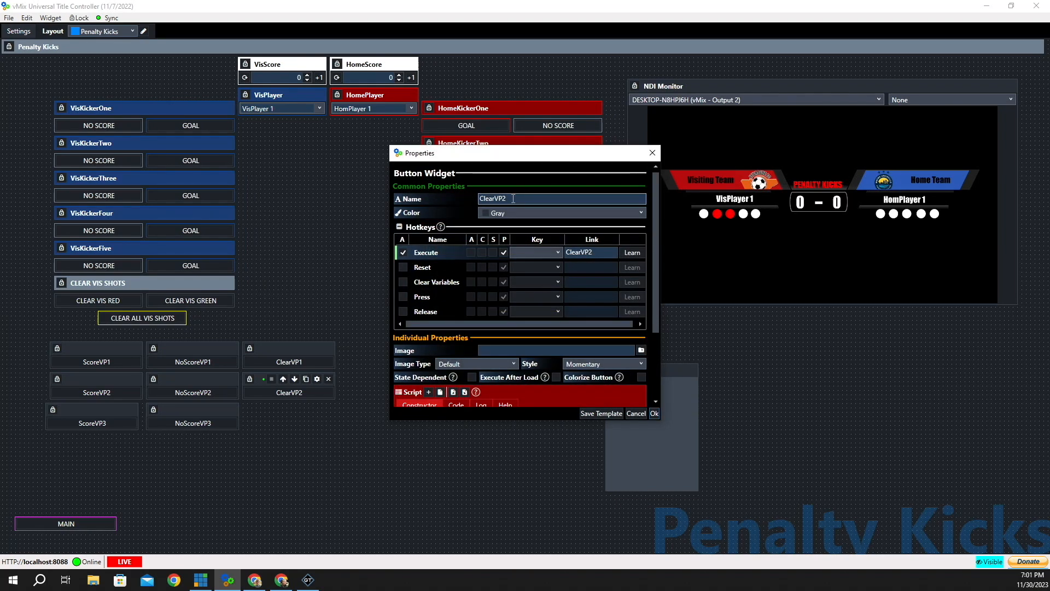
left_click(513, 198)
key("BackSpace")
type("3")
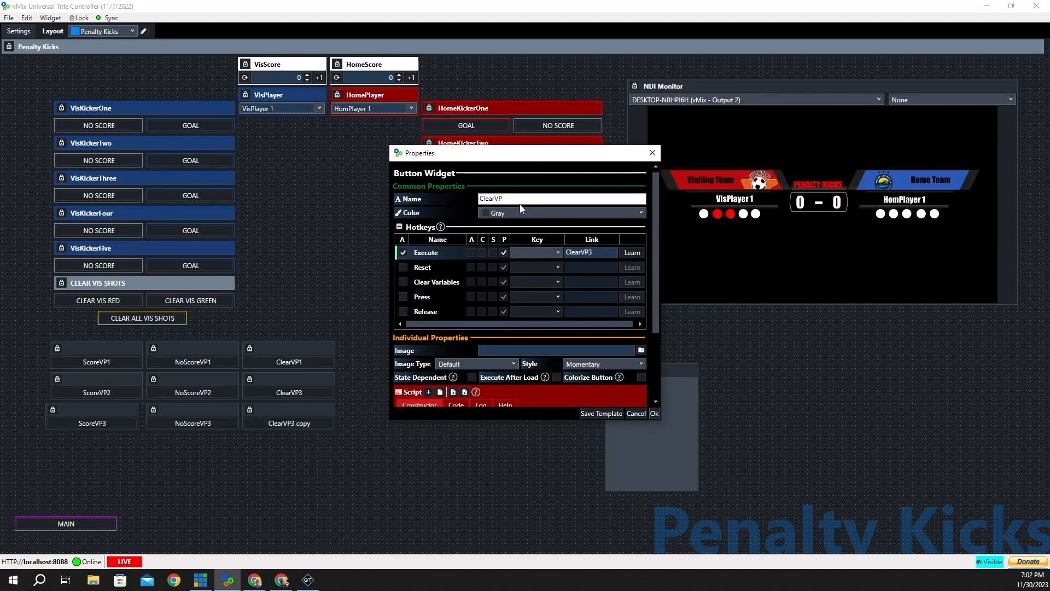
scroll(573, 270, "down", 3)
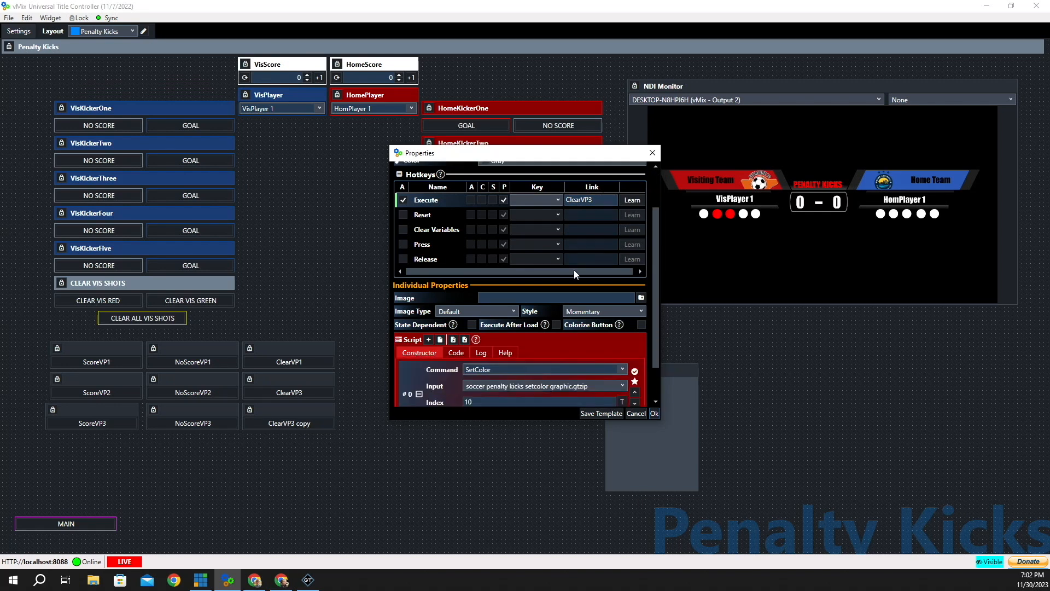
double_click(475, 363)
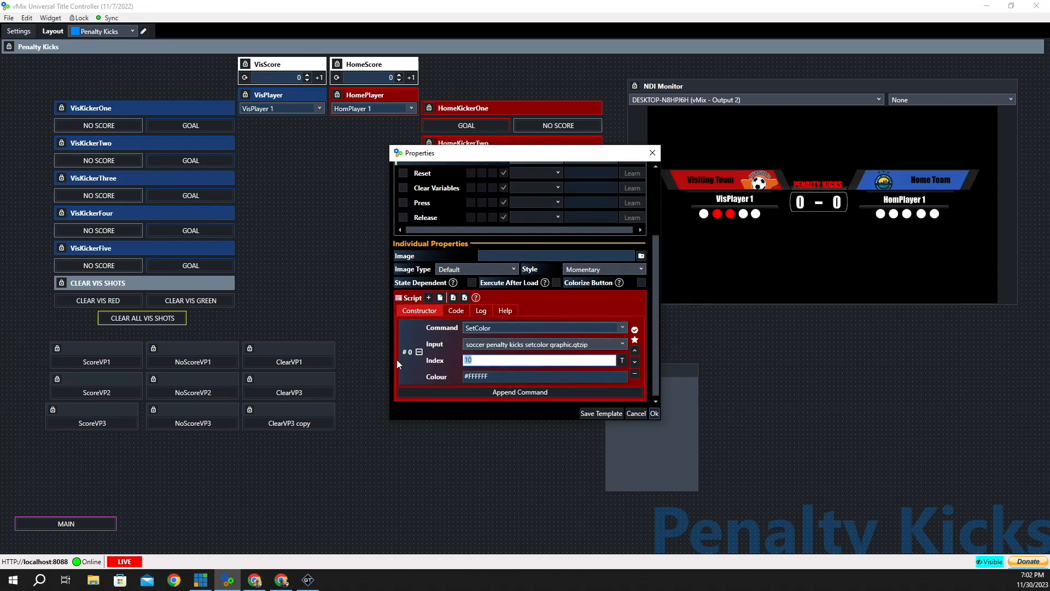
type("9")
left_click(654, 414)
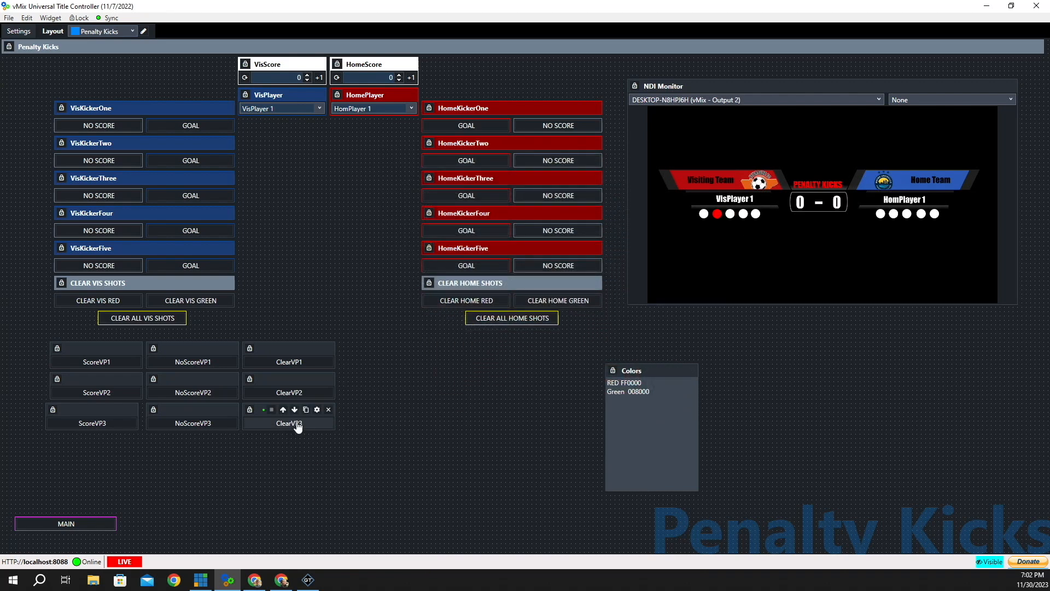
- Test ScoreVP1 and NoScoreVP2–3, then clear visitor dots 1–3
left_click(305, 397)
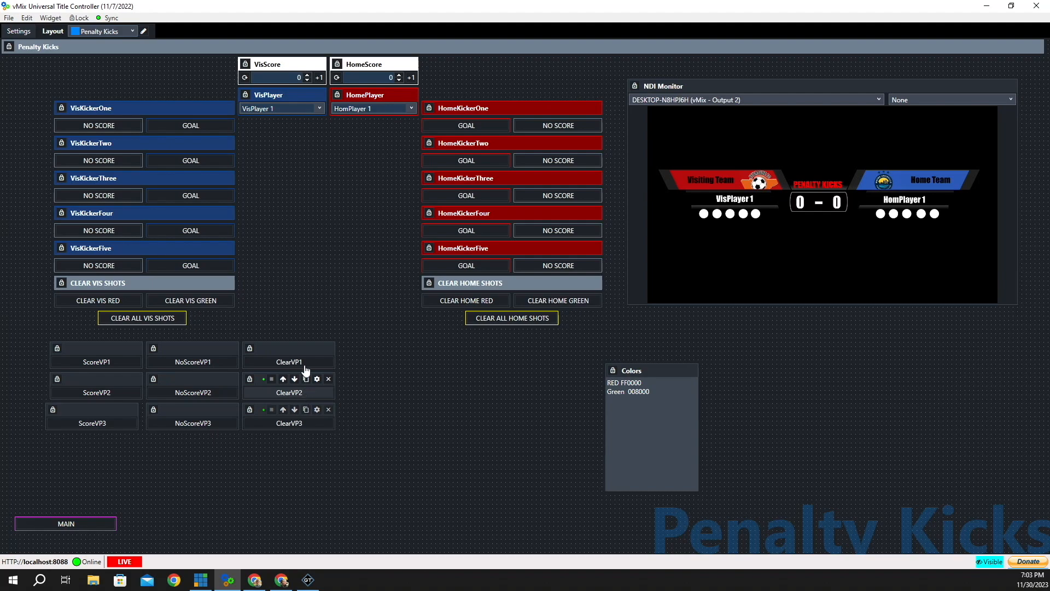
left_click(93, 365)
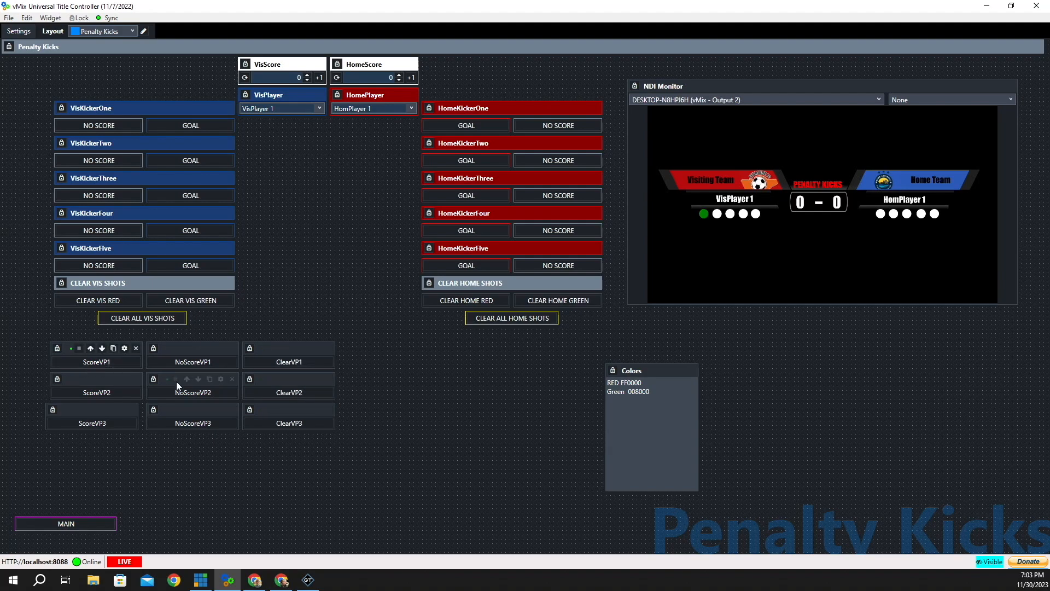
left_click(204, 397)
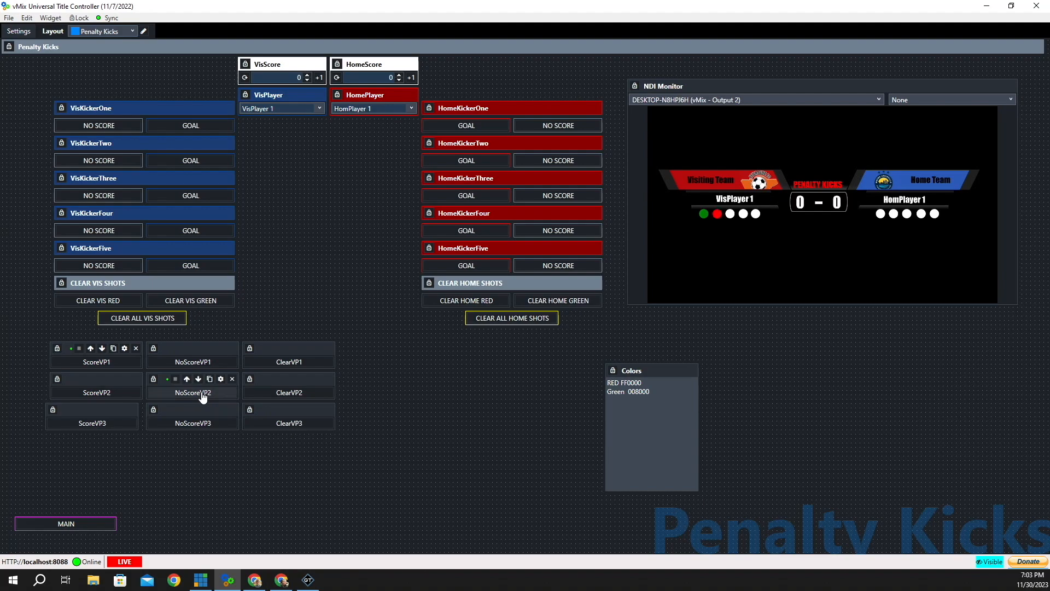
left_click(203, 425)
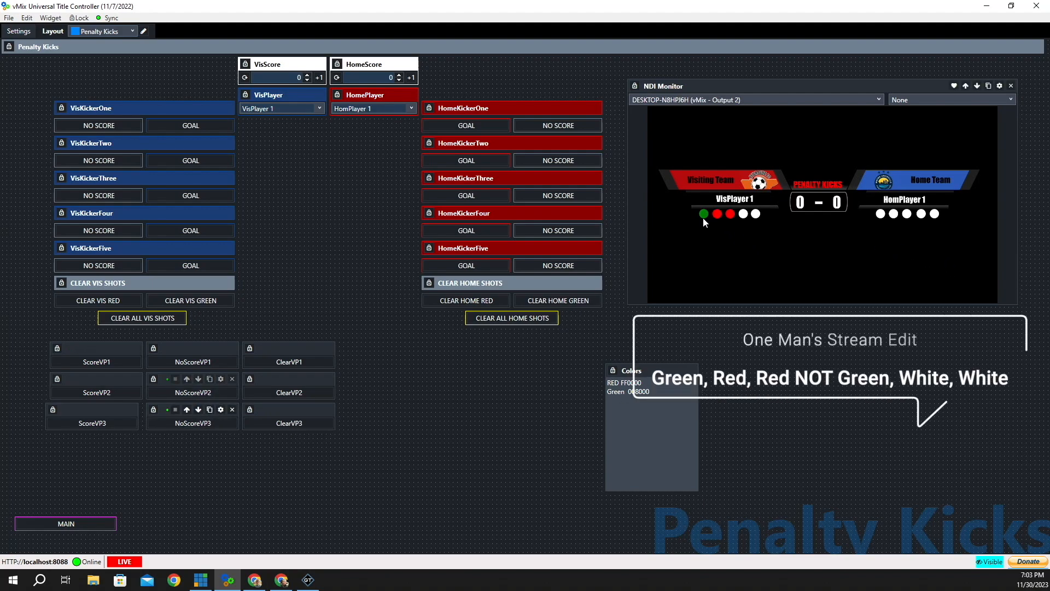
left_click(293, 363)
left_click(301, 394)
left_click(301, 423)
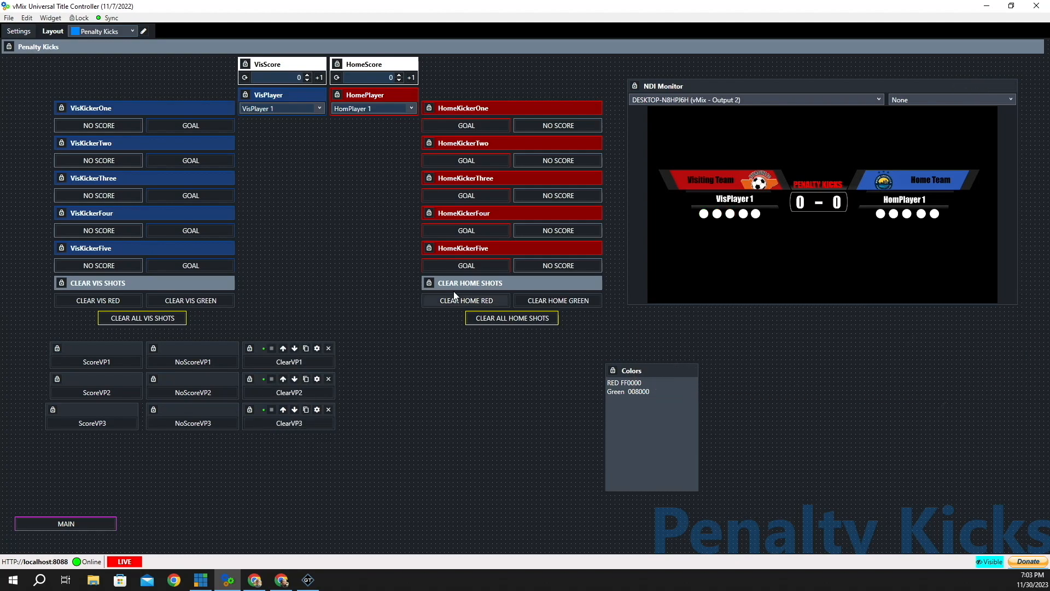
- Score visitor kicks 1–3 green, then clear all three dots back to white
left_click(97, 365)
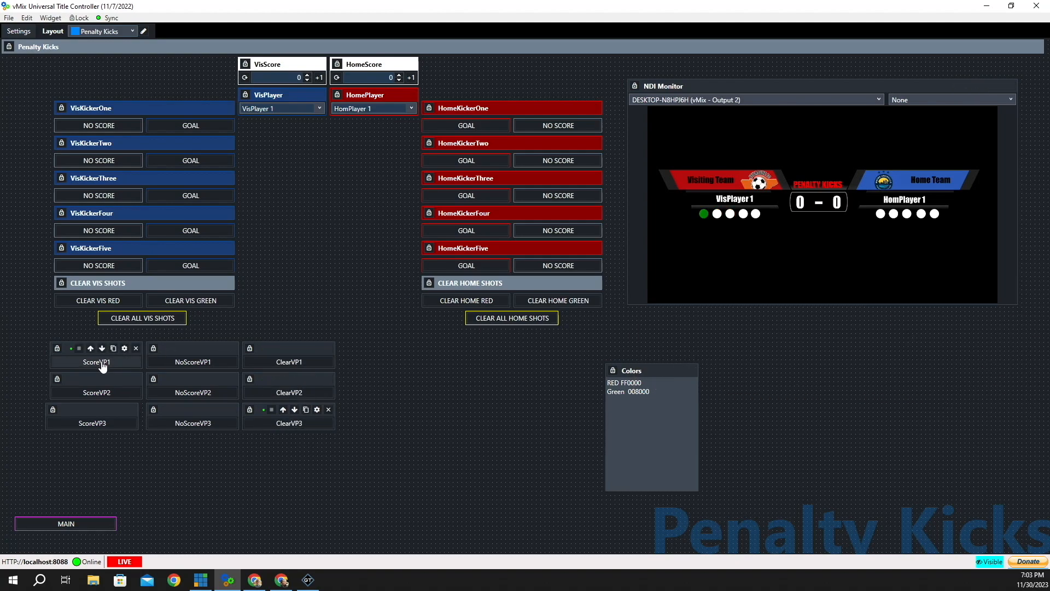
left_click(91, 394)
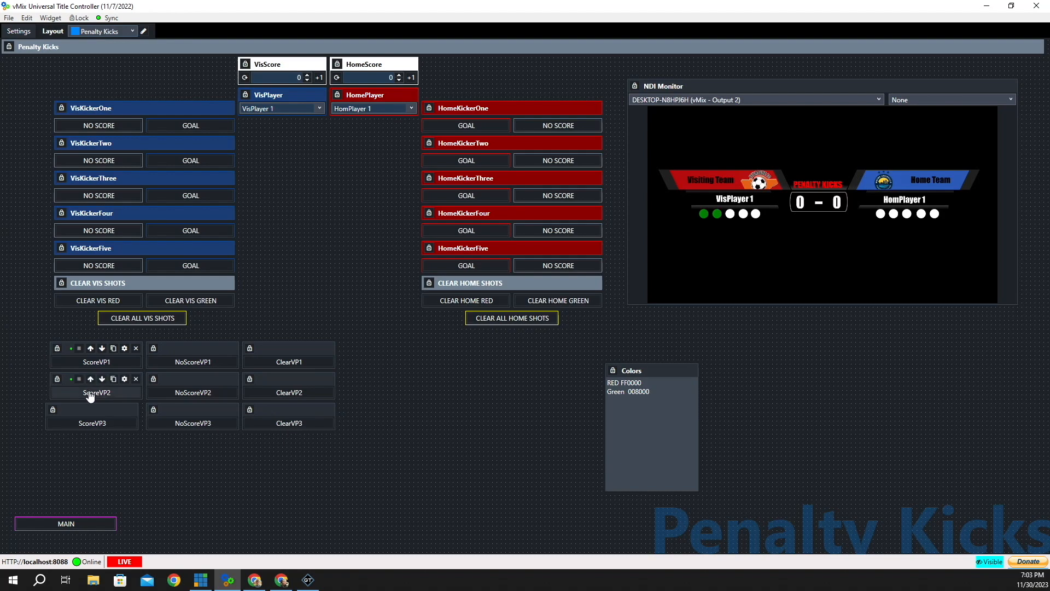
left_click(89, 425)
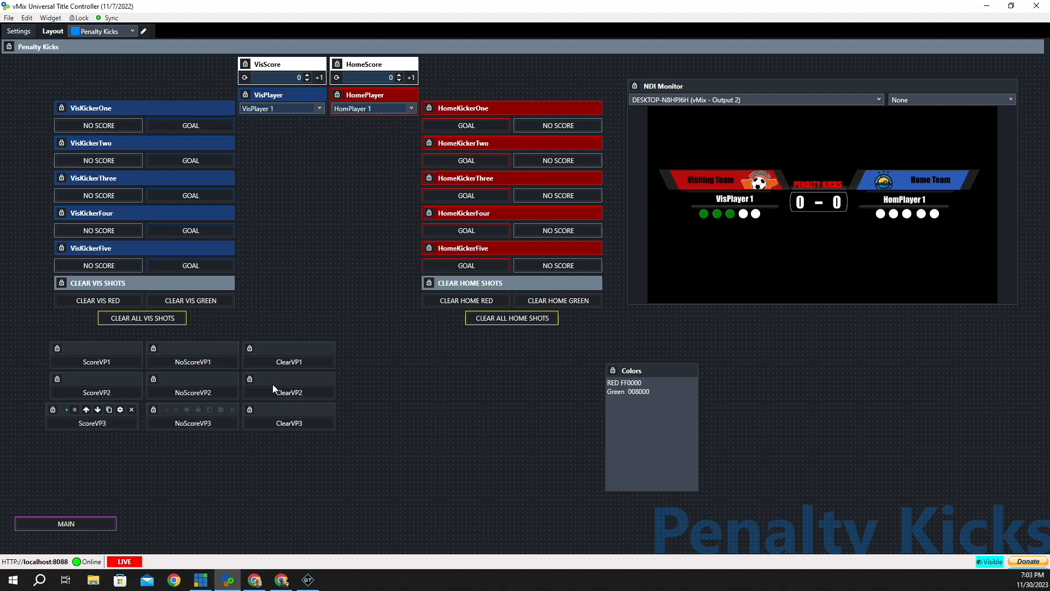
left_click(312, 396)
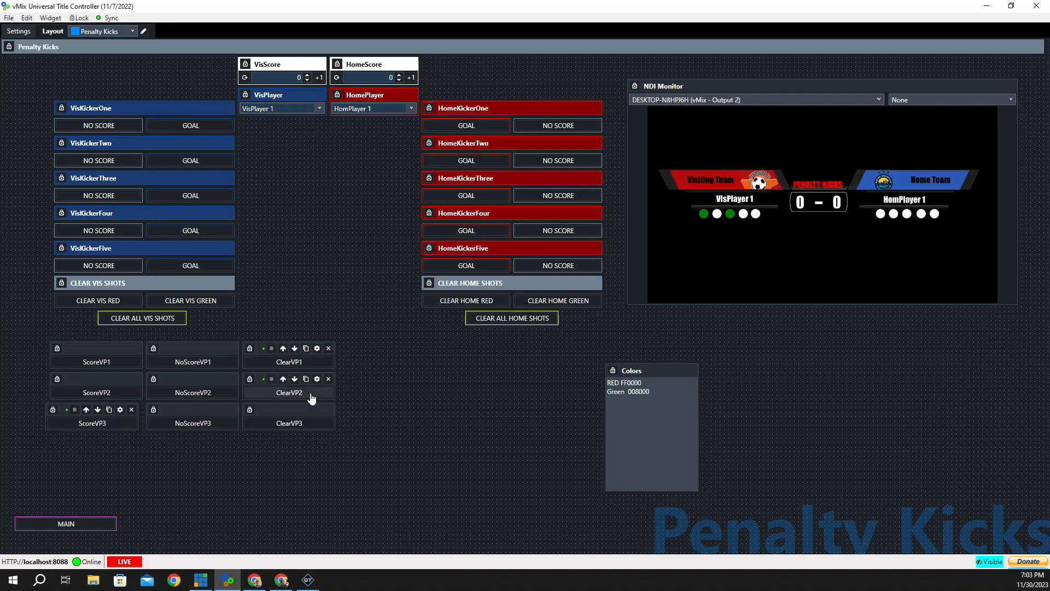
left_click(312, 366)
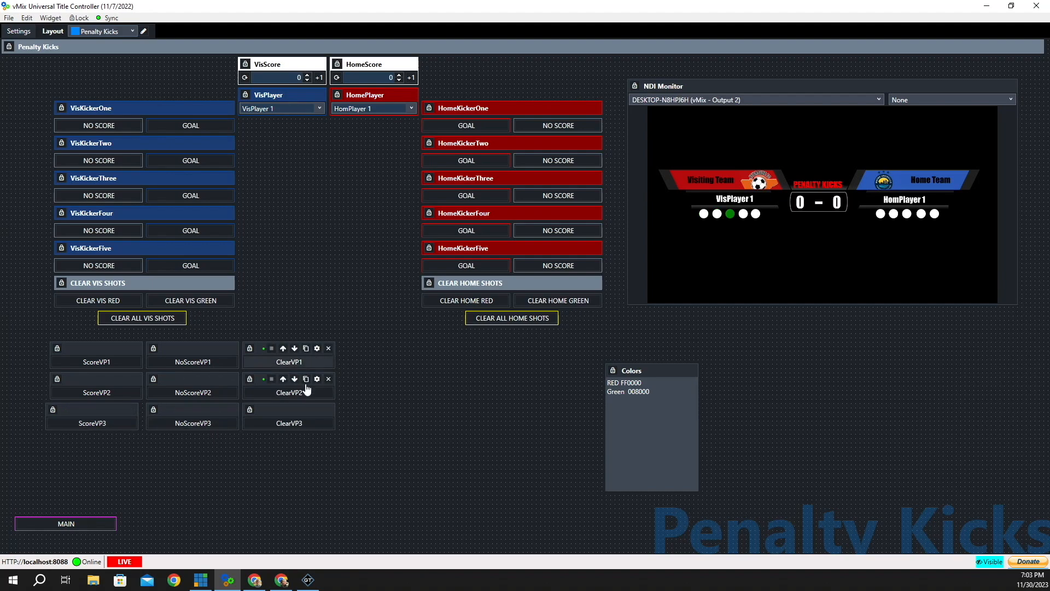
left_click(305, 427)
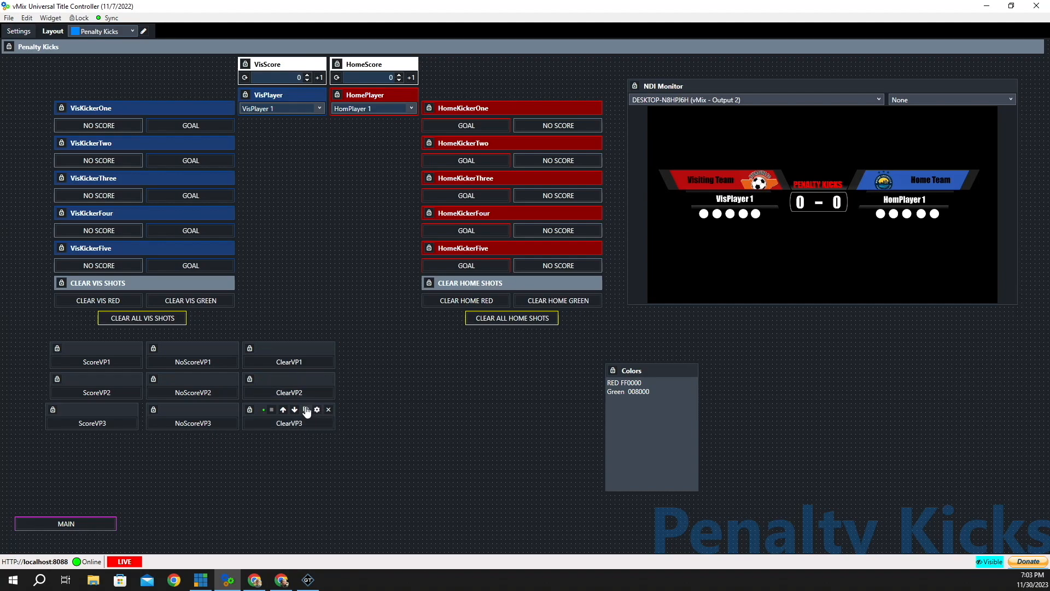
- Add a new ClearAll button to the layout with three commands in its script
left_click(50, 18)
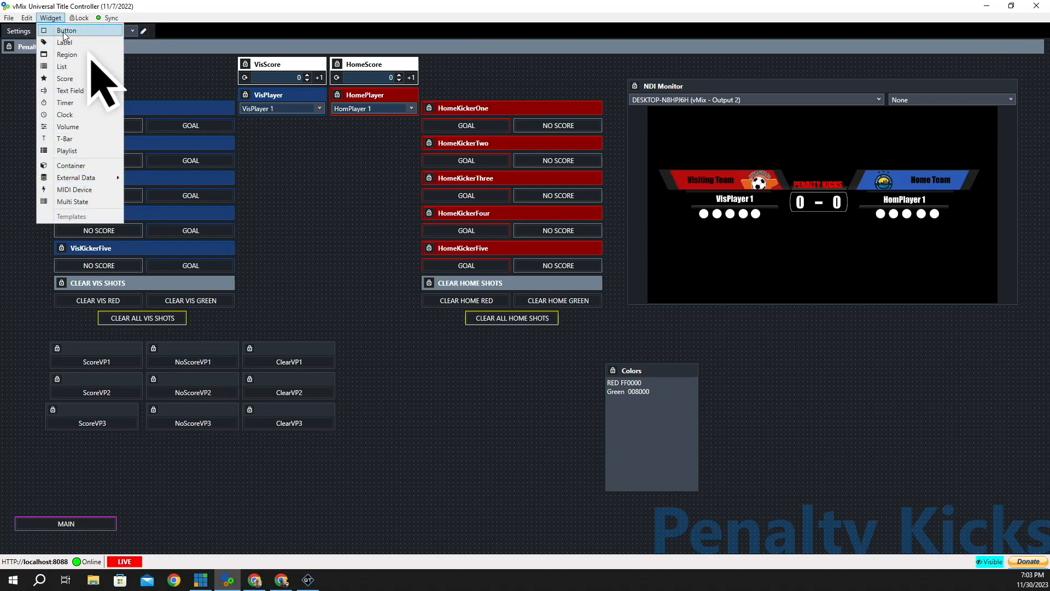
left_click(67, 30)
left_click(405, 411)
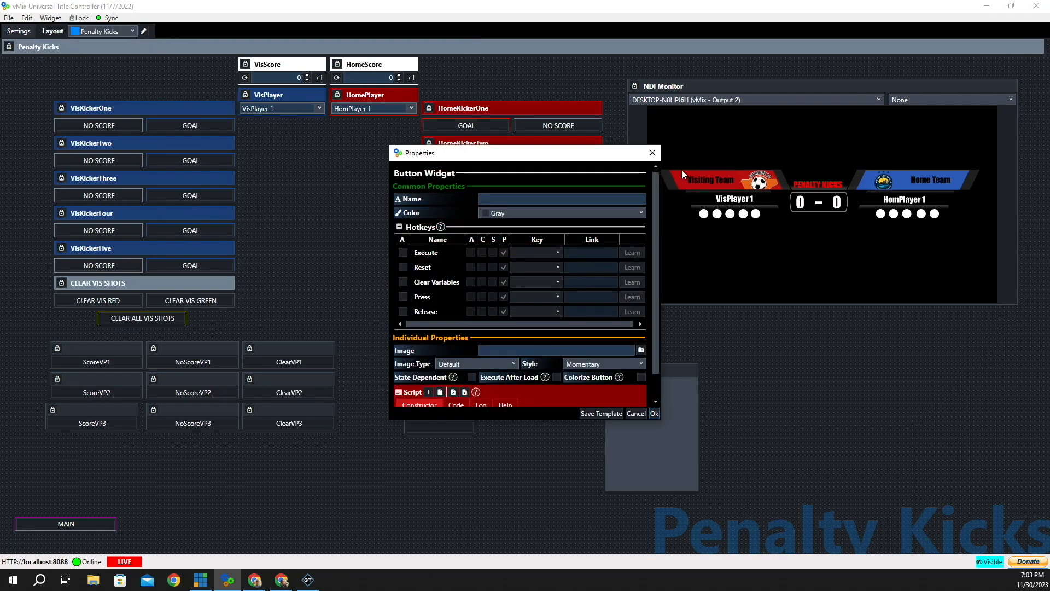
left_click(508, 200)
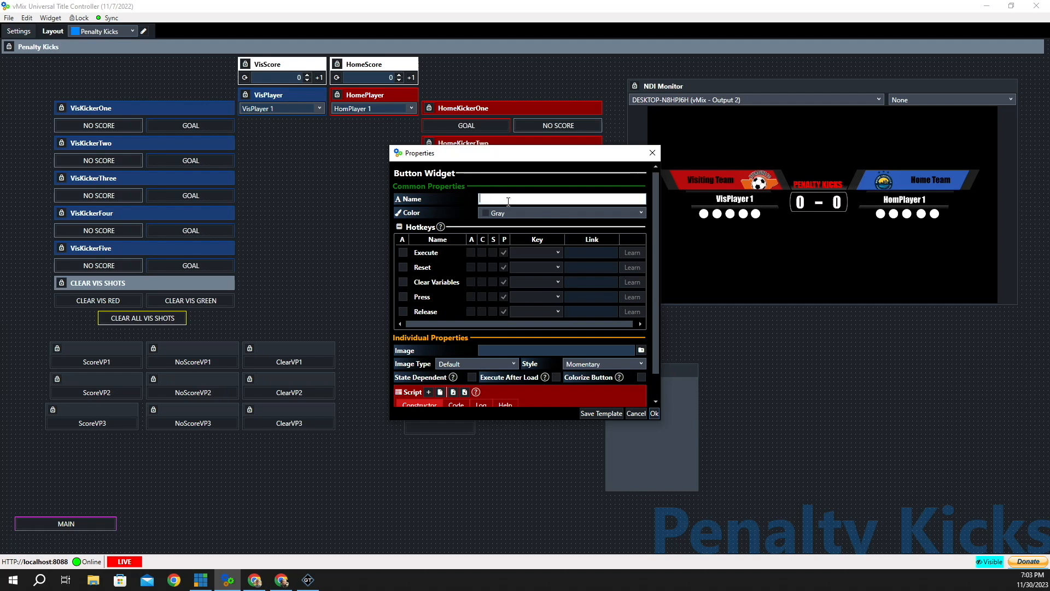
type("ClearAll")
scroll(428, 267, "down", 1)
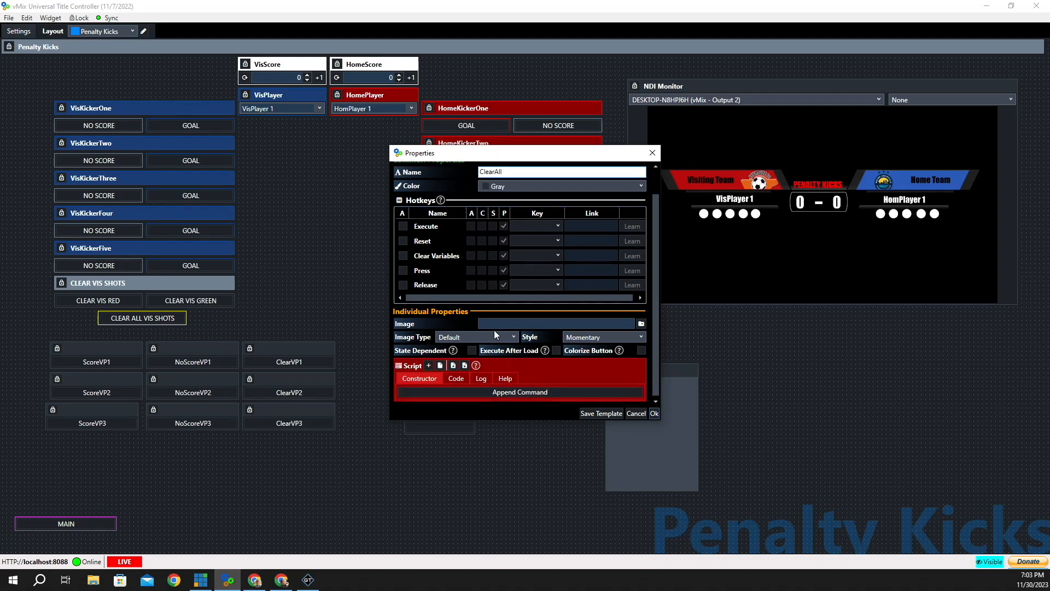
left_click(430, 366)
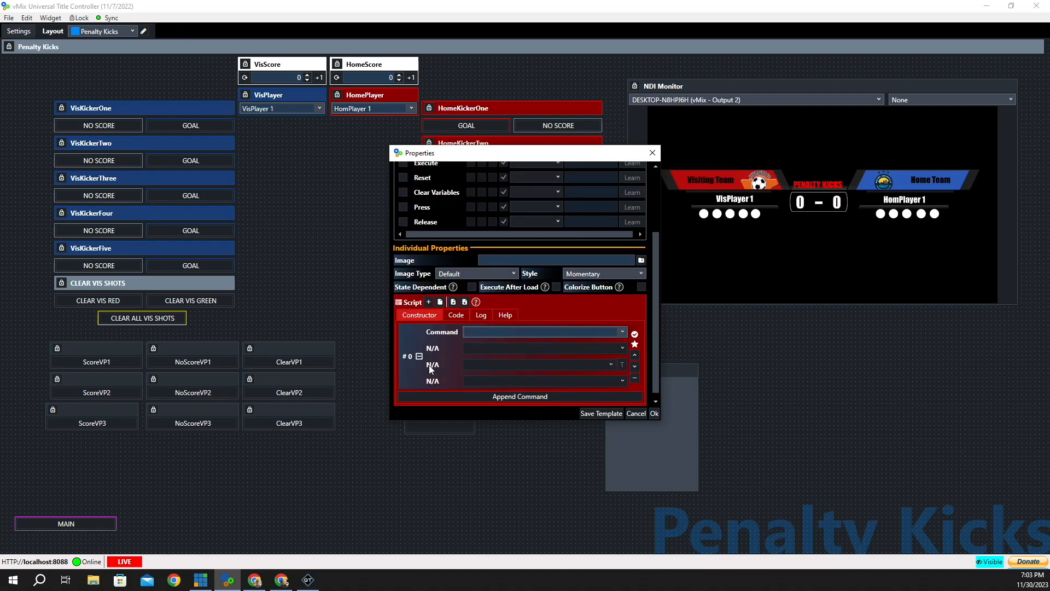
left_click(430, 303)
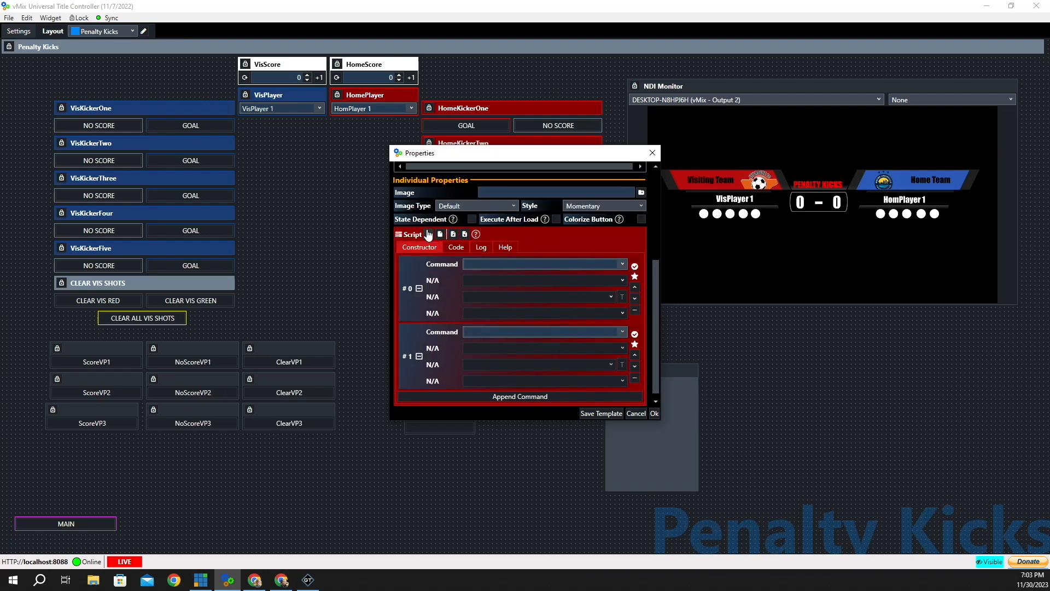
left_click(430, 235)
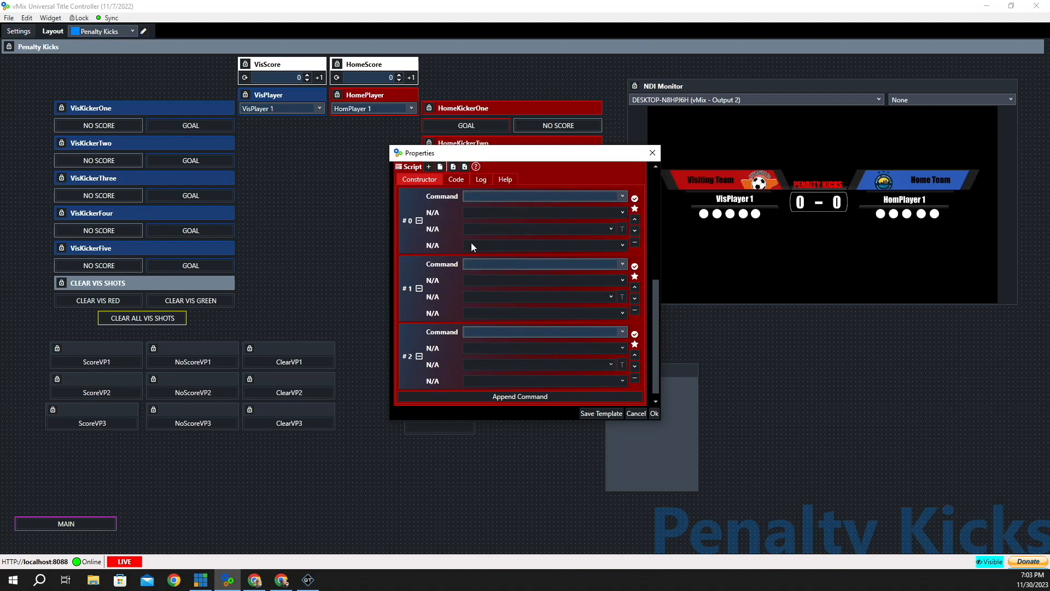
- Set commands #0–#2 to ExecLink ClearVP1, ClearVP2, ClearVP3, save, and score visitor kick 1
left_click(622, 195)
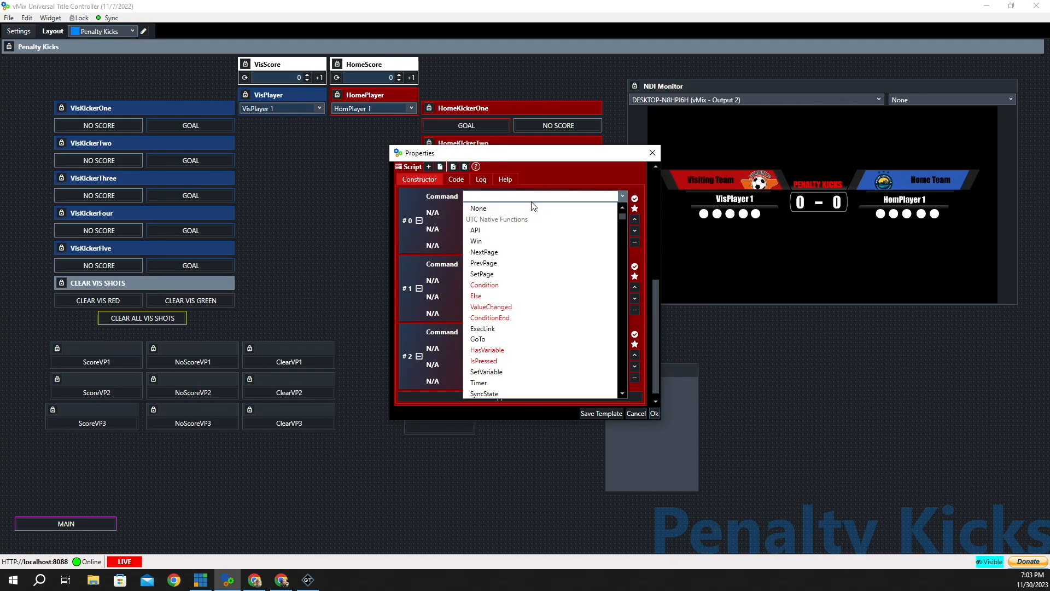
left_click(492, 328)
left_click(488, 245)
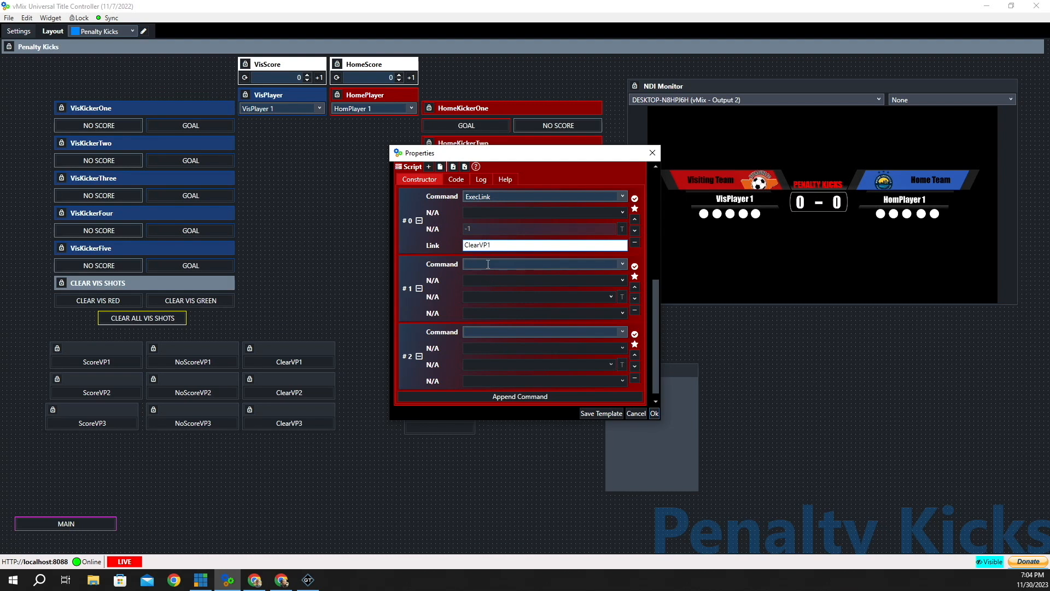
left_click(623, 264)
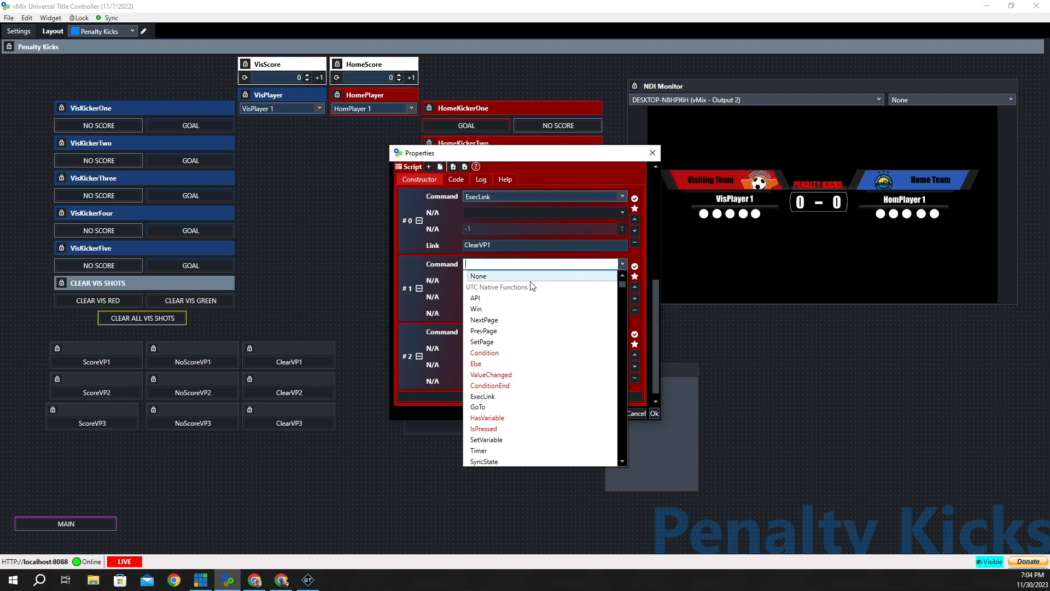
left_click(489, 396)
left_click(489, 313)
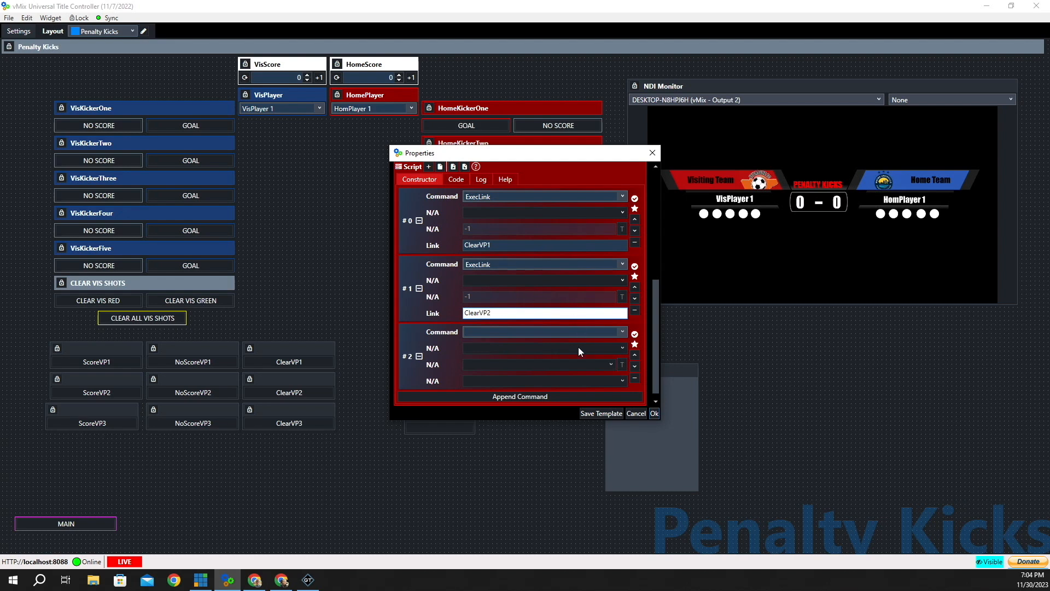
left_click(623, 331)
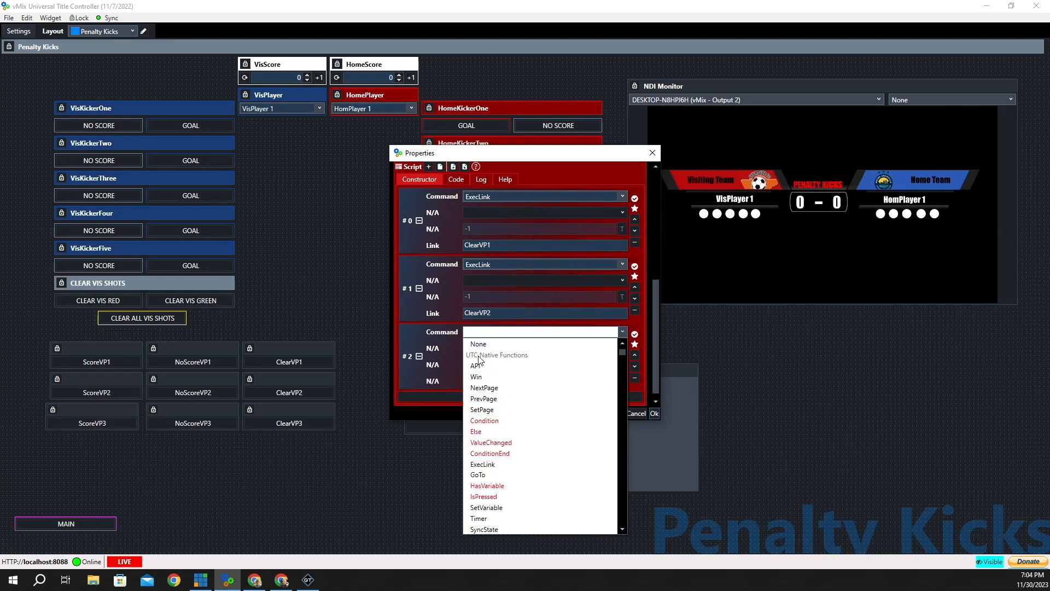
left_click(495, 464)
left_click(489, 382)
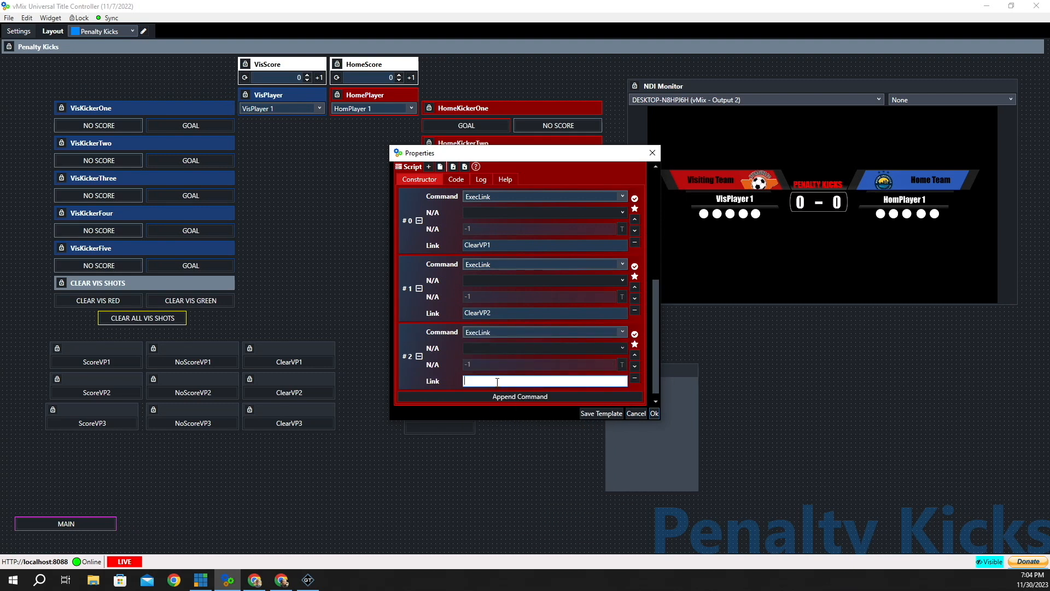
type("ClearVP3")
left_click(655, 414)
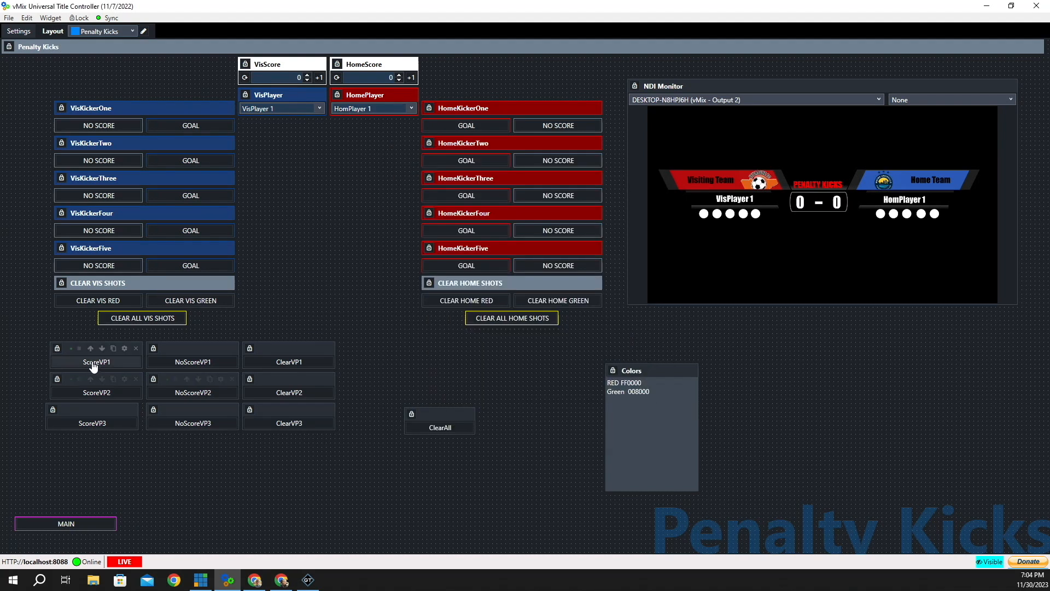
left_click(93, 364)
- Score kicks 2–3, then widen ClearAll, reset the dots with it, and move it beside the kick buttons
left_click(94, 394)
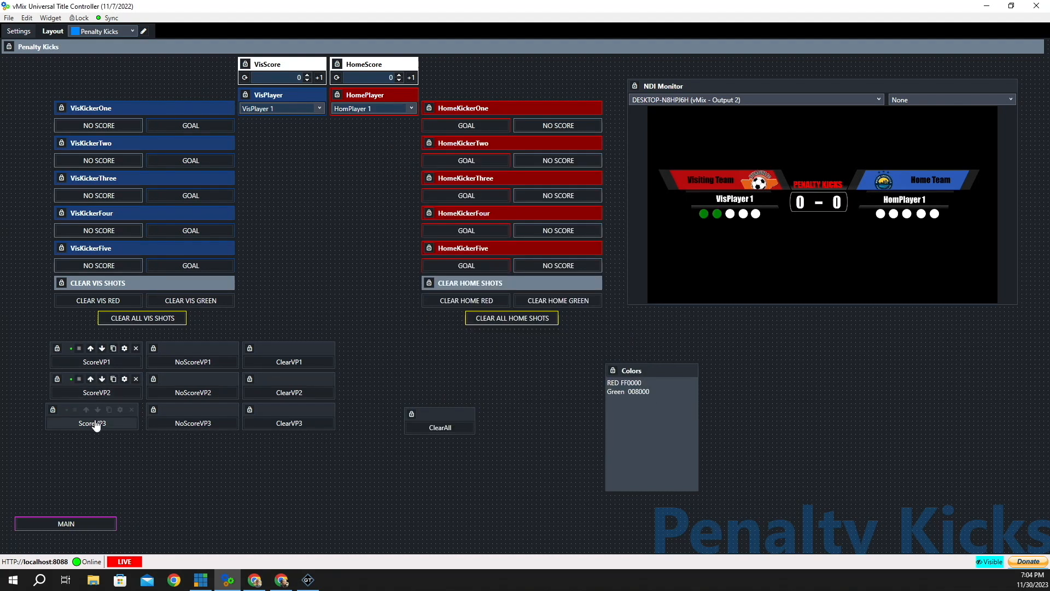
left_click(96, 425)
left_click_drag(476, 415, 504, 414)
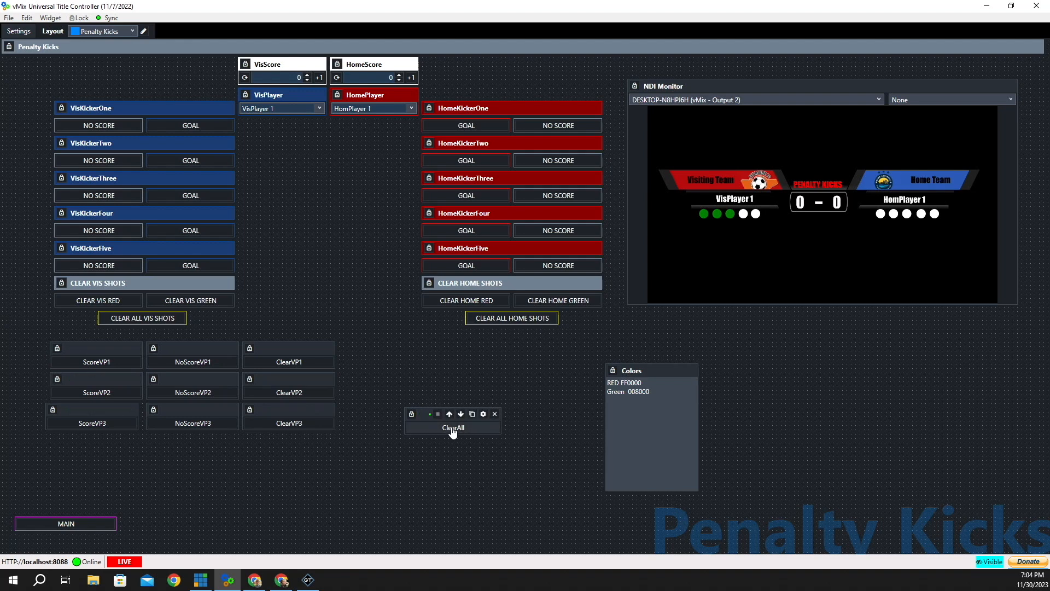
left_click(453, 429)
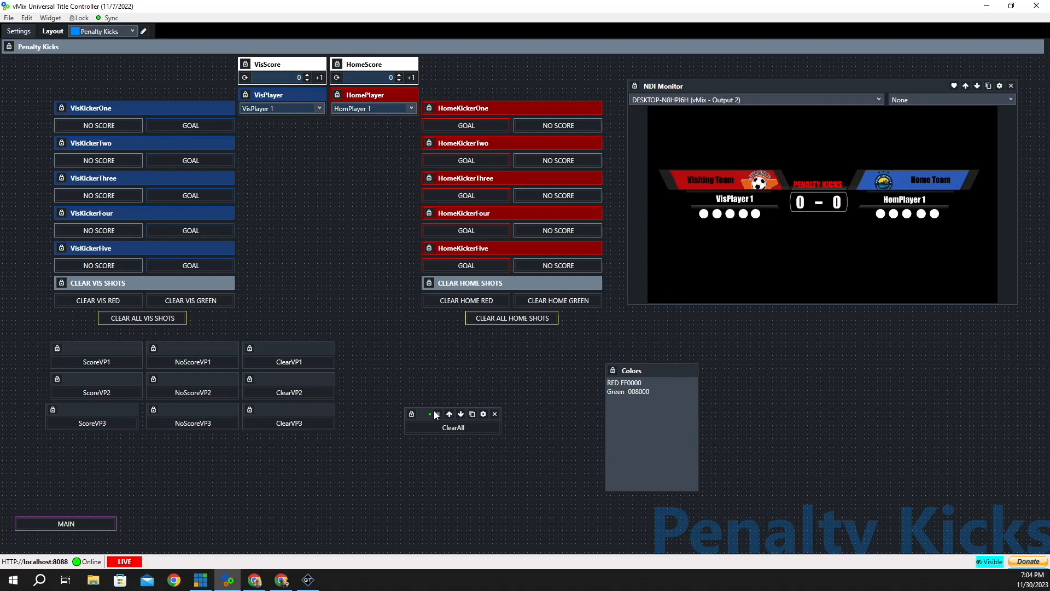
left_click_drag(424, 414, 372, 367)
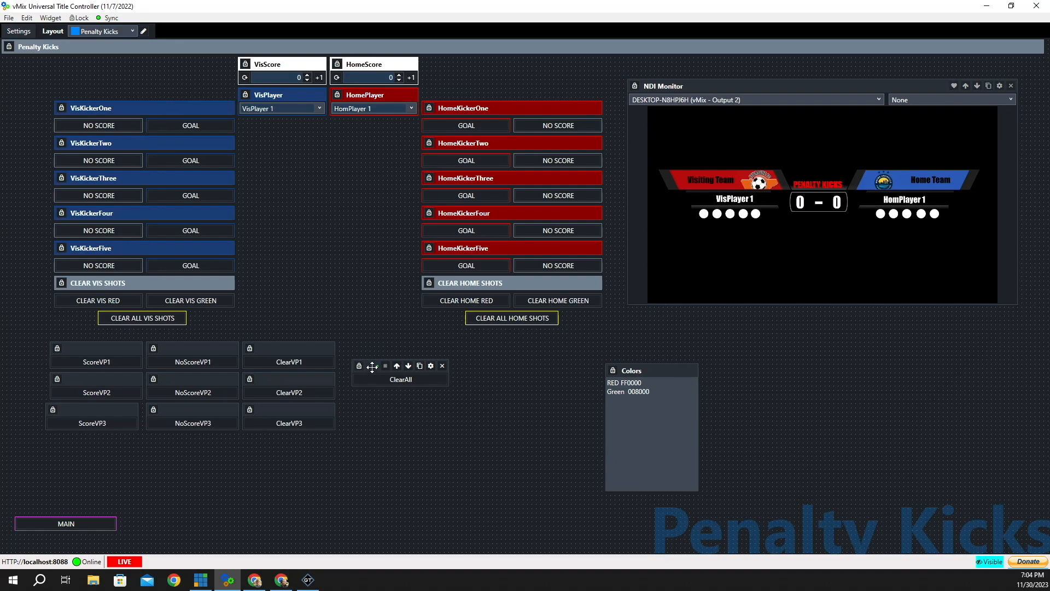
- Verify the Execute link names of ClearVP1, ClearVP2 and ClearVP3
left_click(318, 349)
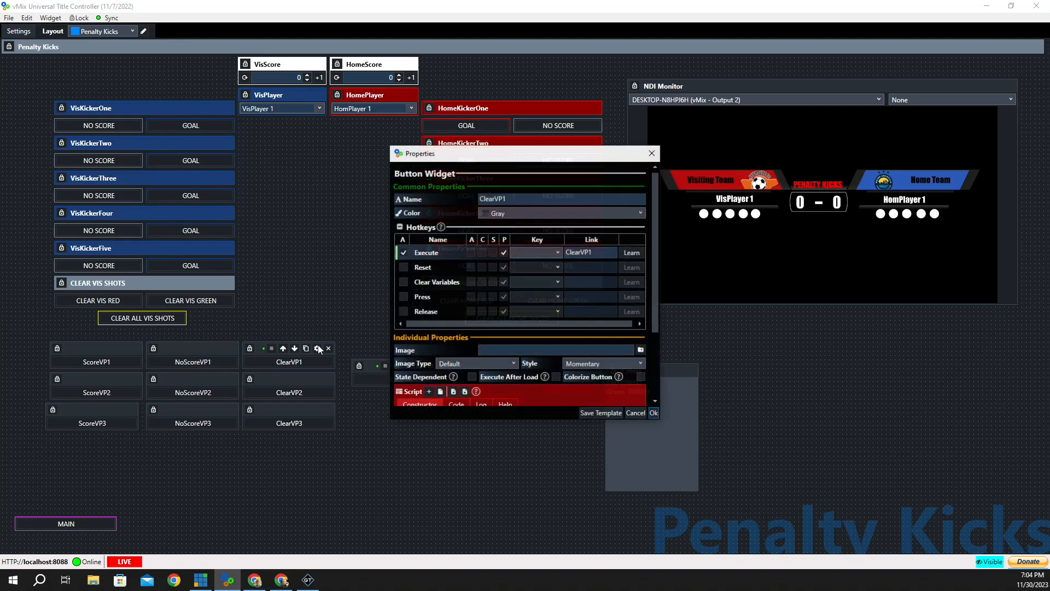
left_click(599, 251)
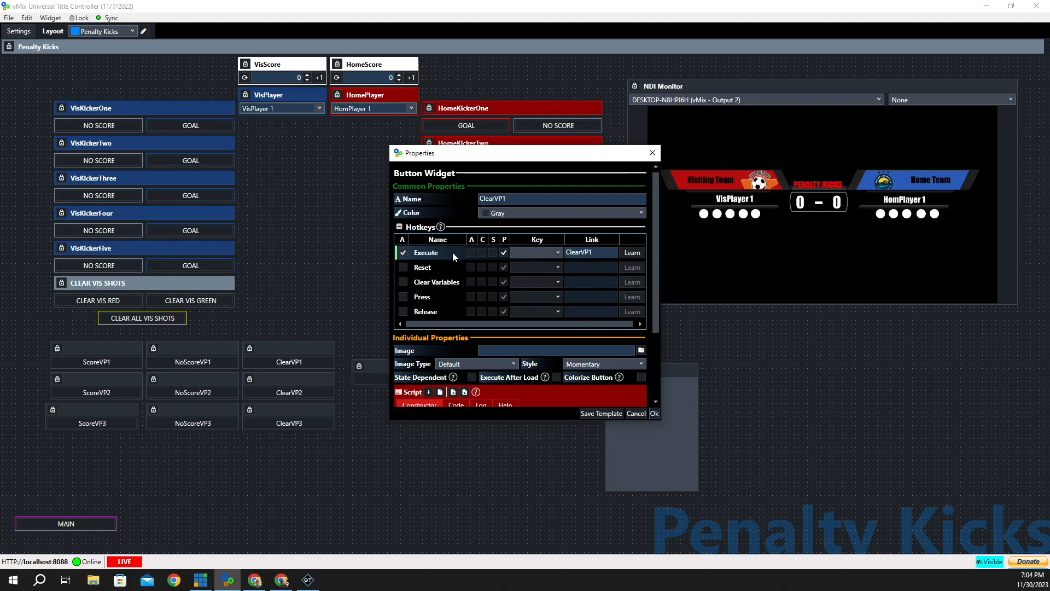
left_click(570, 255)
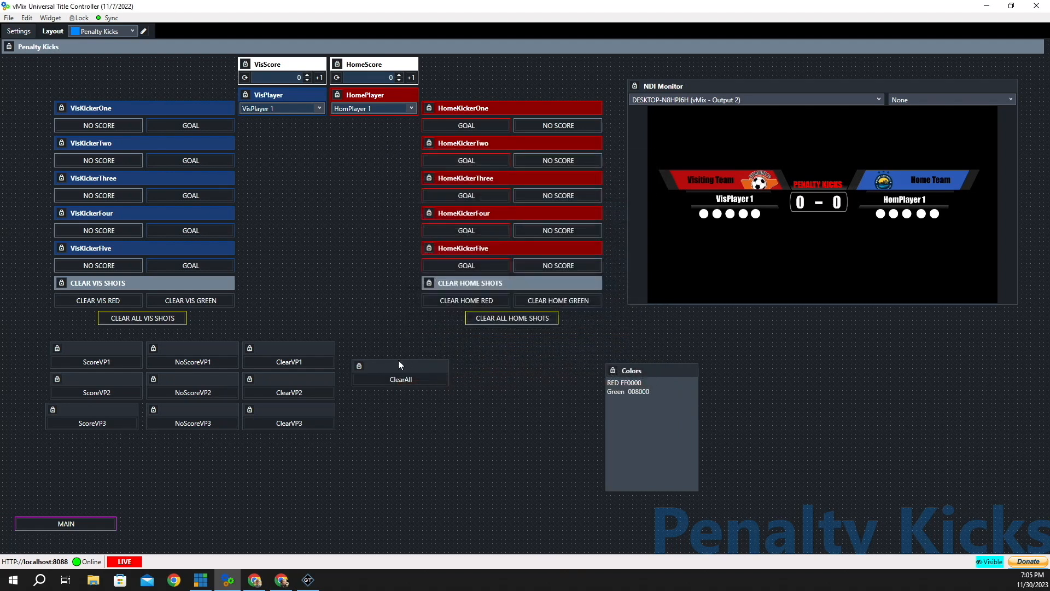
left_click(655, 413)
left_click(317, 379)
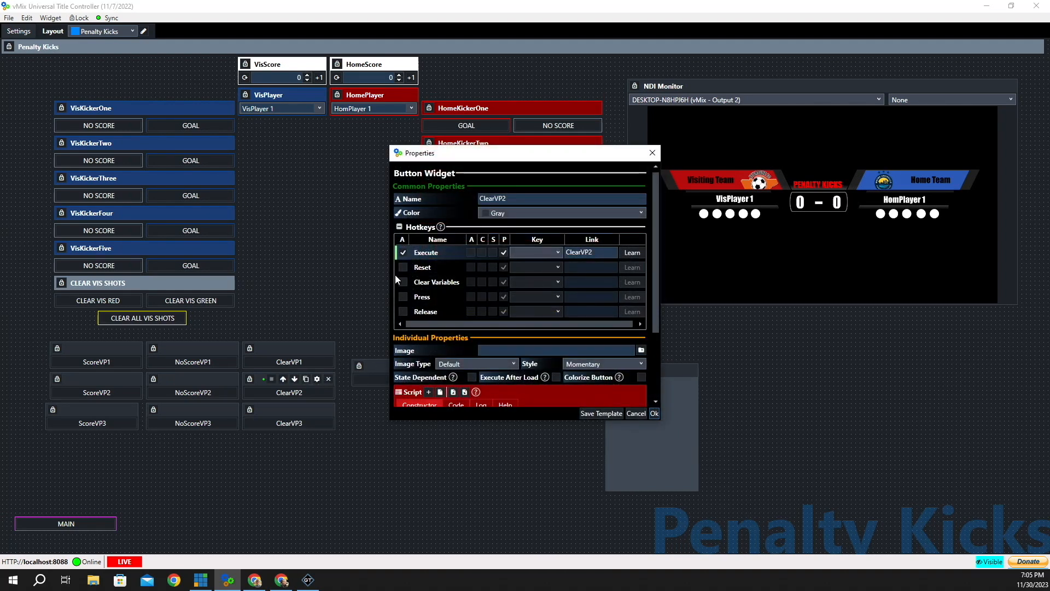
left_click(569, 252)
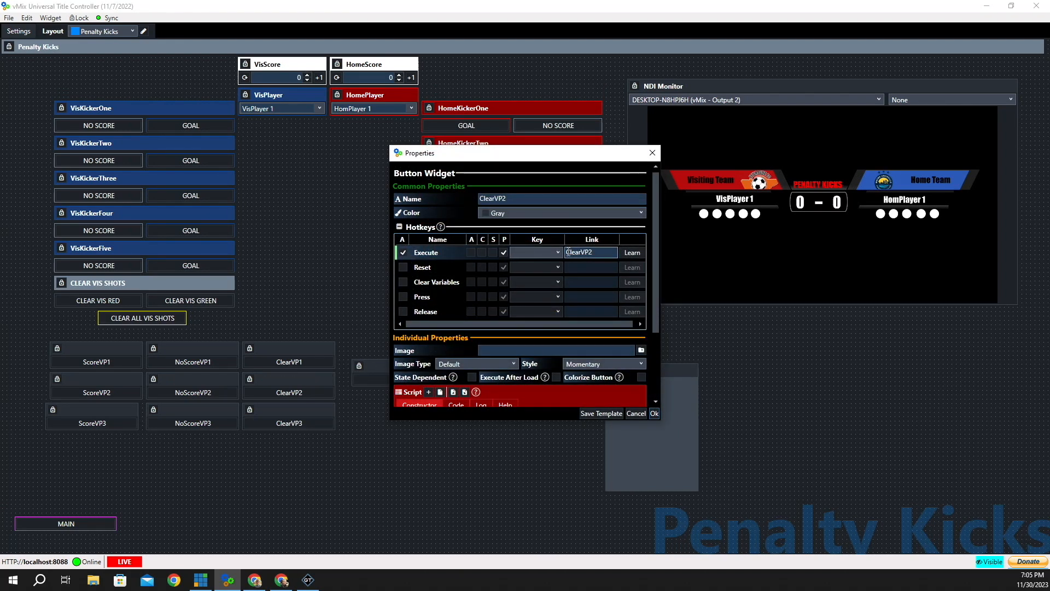
left_click(654, 413)
left_click(317, 409)
left_click(571, 256)
left_click(569, 257)
left_click(654, 413)
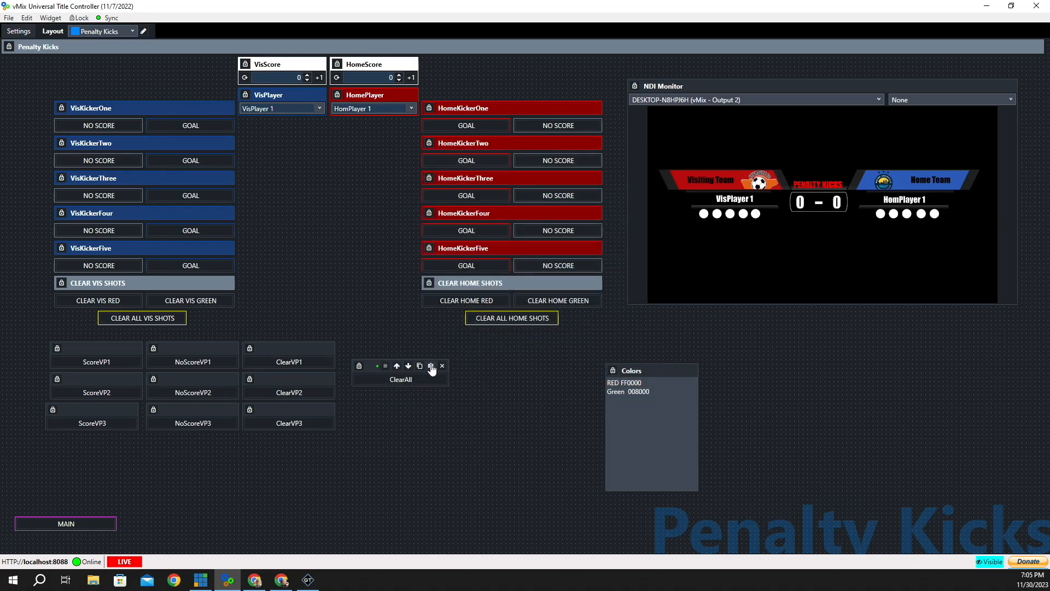
left_click(430, 366)
scroll(531, 319, "down", 5)
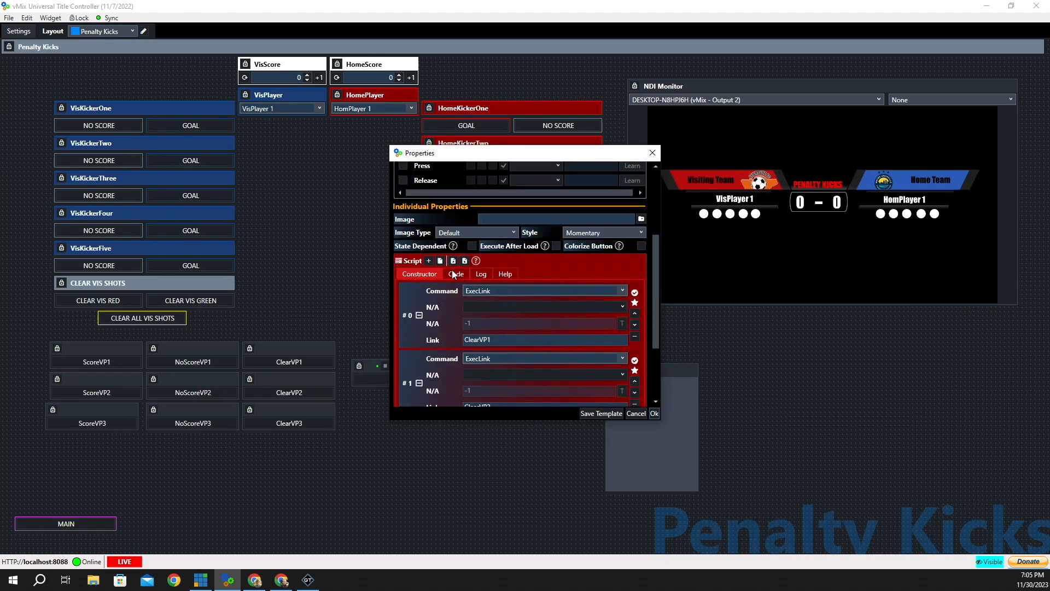
scroll(489, 388, "down", 3)
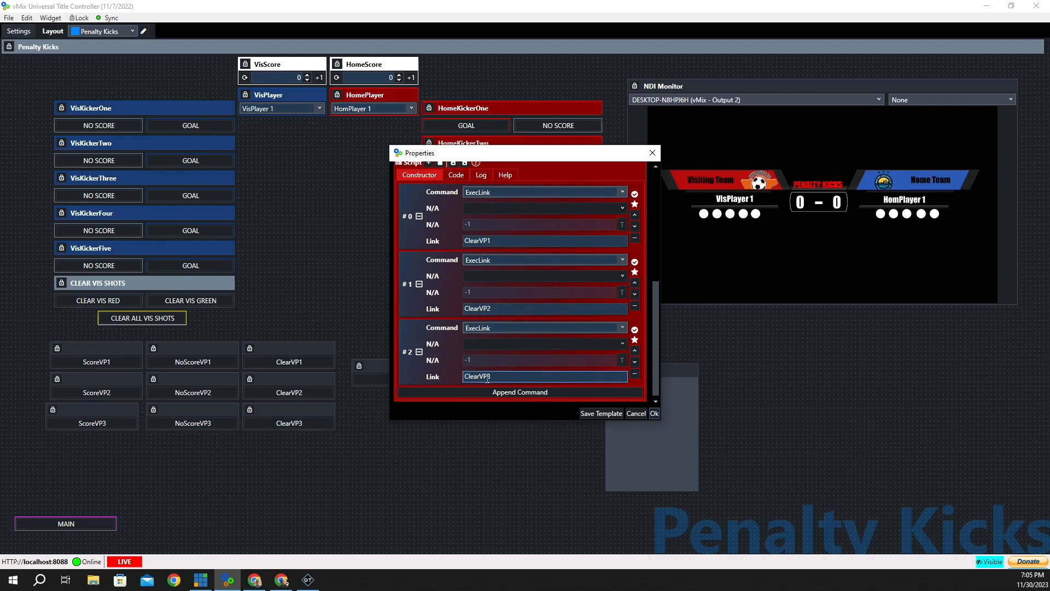
left_click(655, 413)
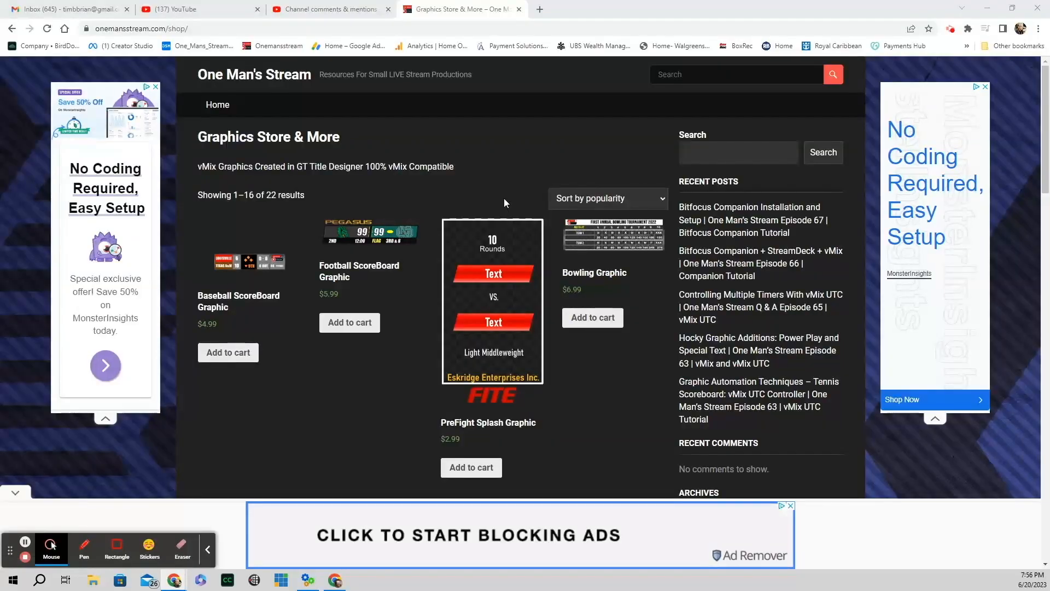
- Scroll down the Graphics Store & More listing and go to page 2 of products
scroll(504, 201, "down", 2)
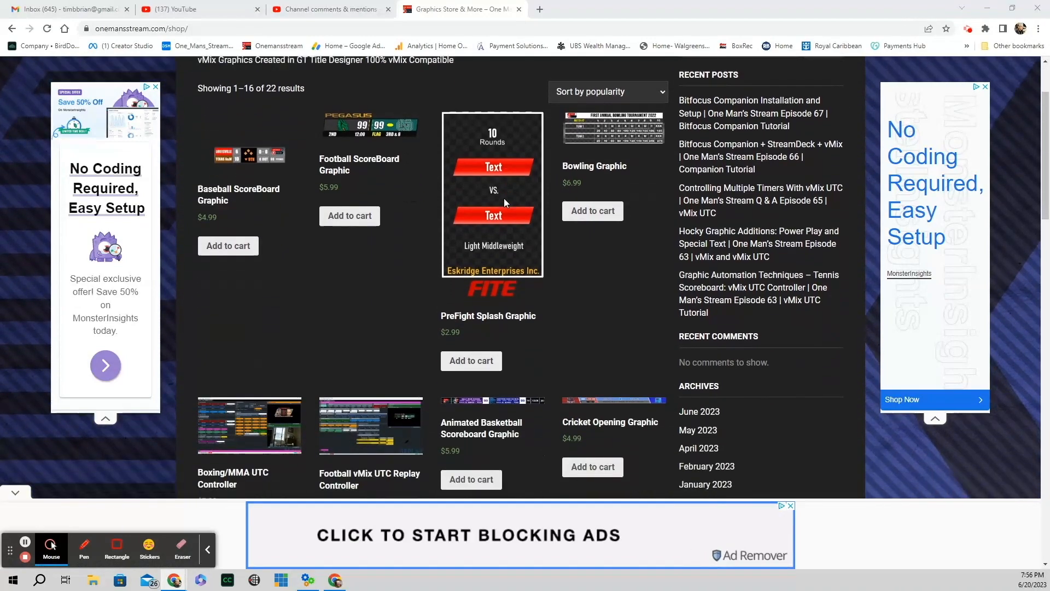
scroll(504, 201, "down", 2)
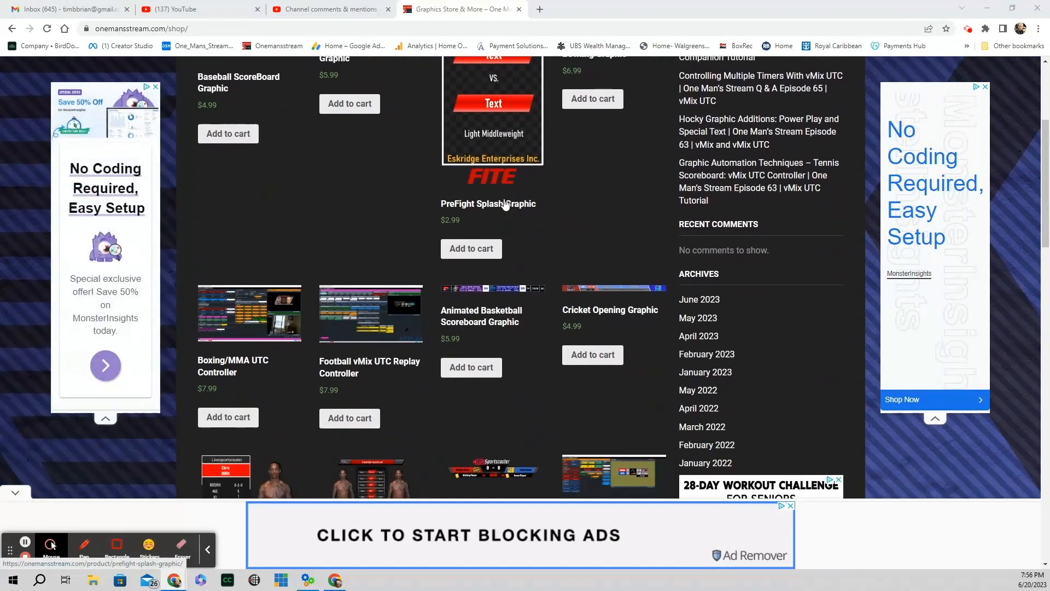
scroll(504, 200, "down", 1)
scroll(503, 204, "down", 3)
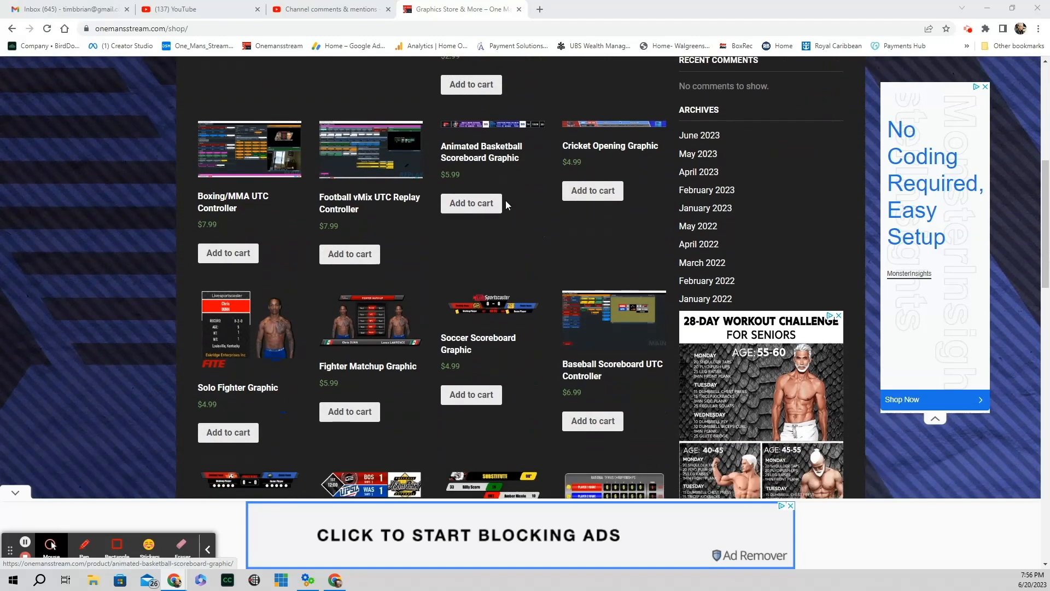
scroll(507, 205, "down", 2)
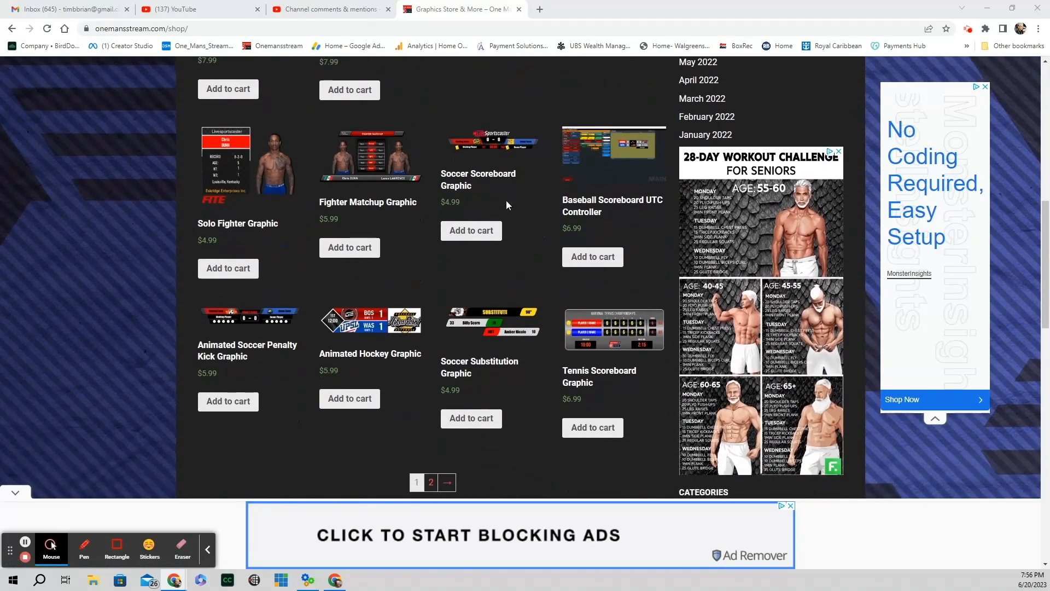
left_click(431, 482)
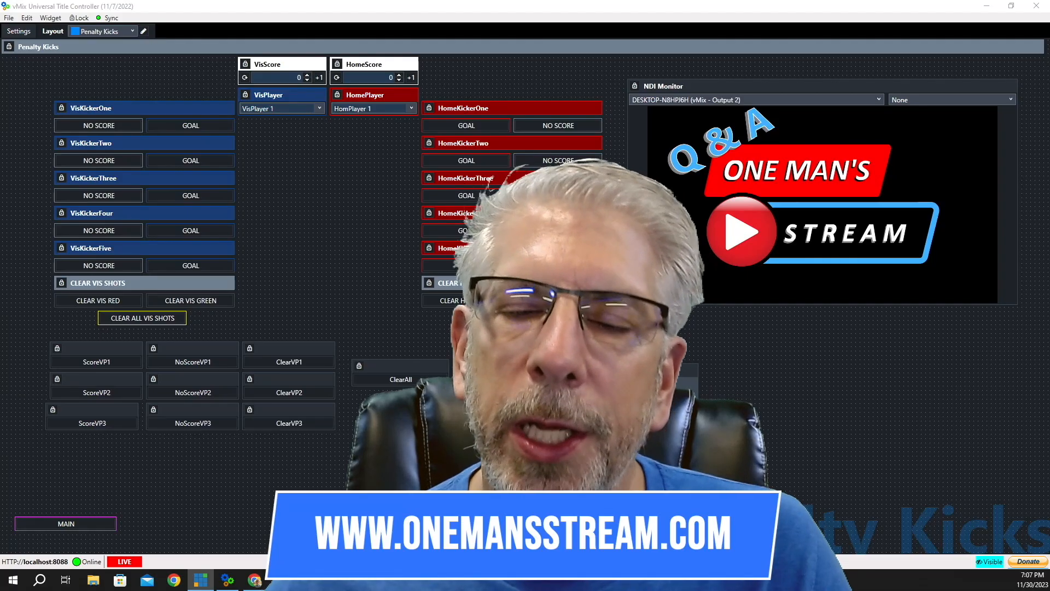